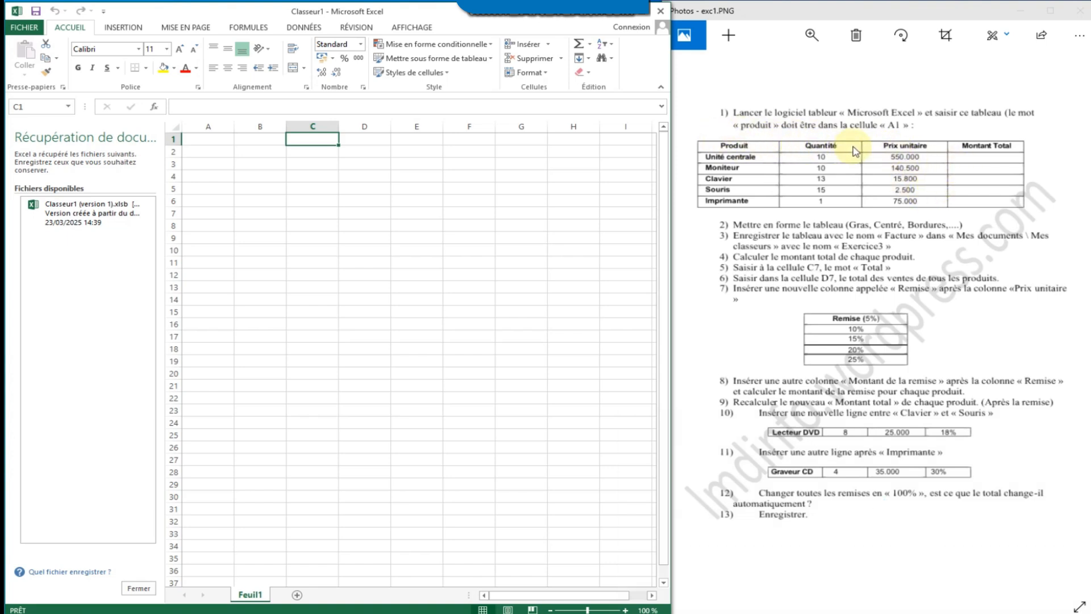
# Enter the table headers "Produit", "Quantité", "Prix unitaire" and "Montant total" in cells A1 to D1
pyautogui.click(207, 139)
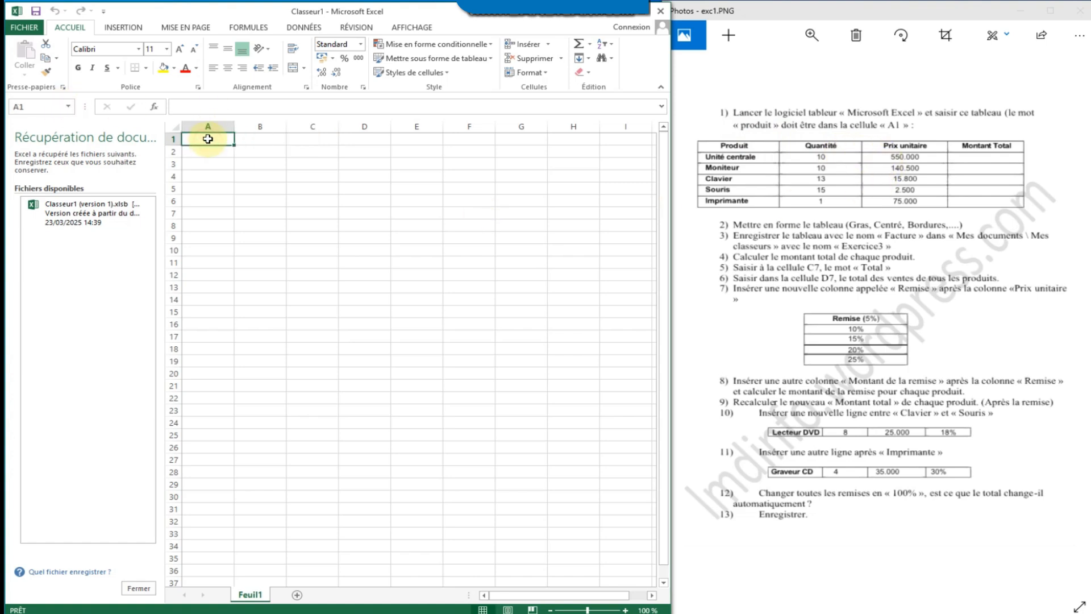
pyautogui.write('Produit')
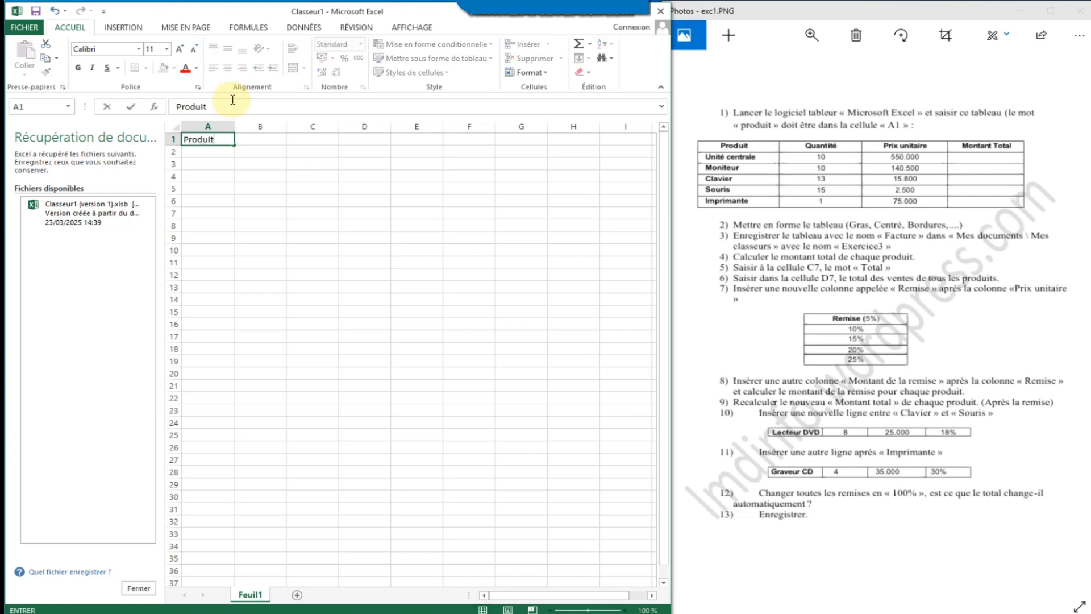
pyautogui.press('Tab')
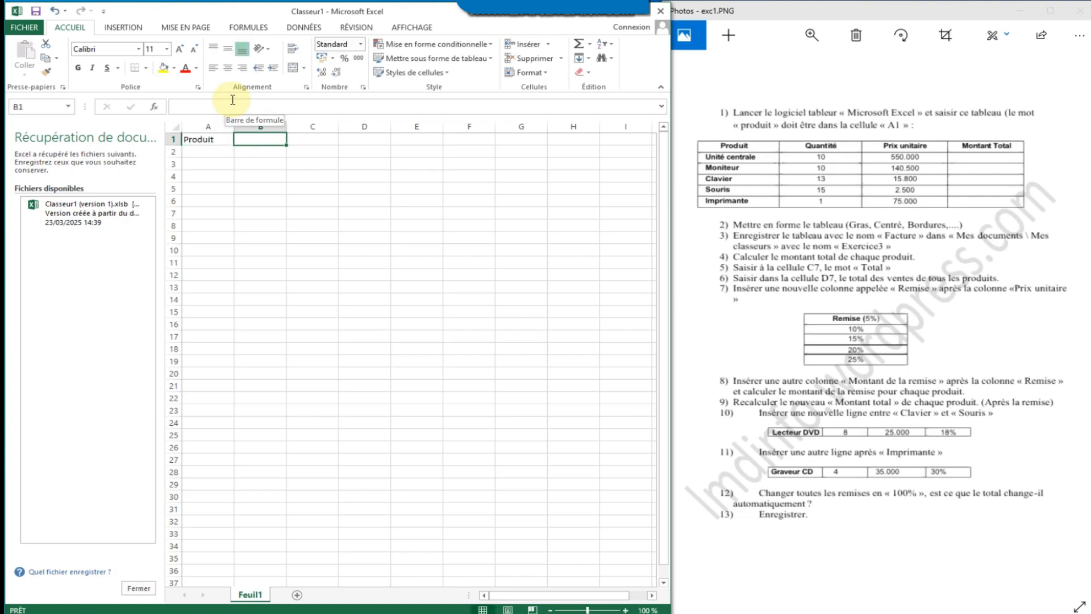
pyautogui.write('Quantité')
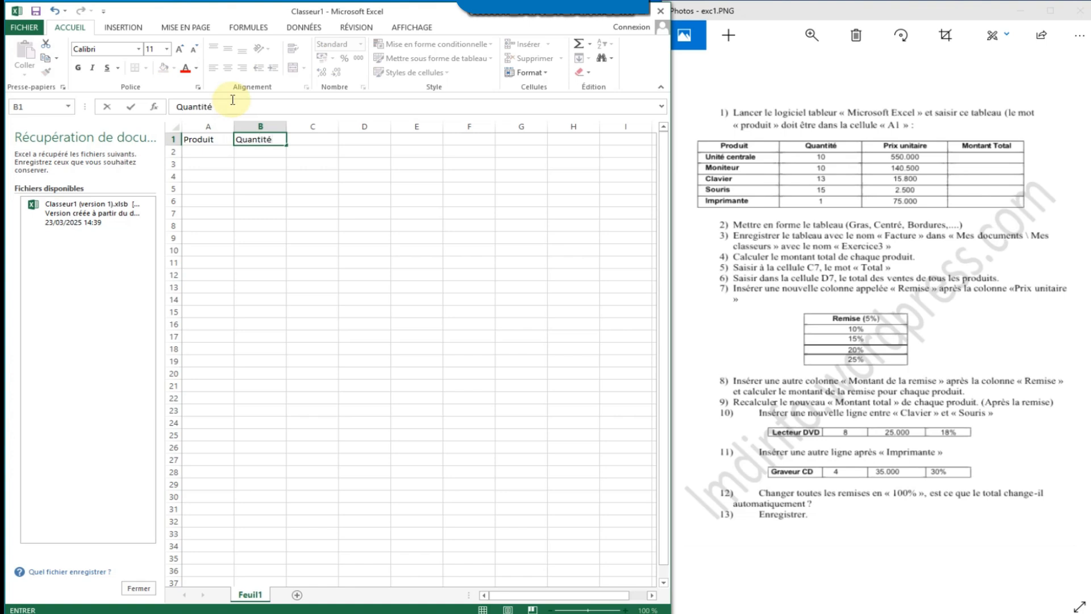
pyautogui.press('Tab')
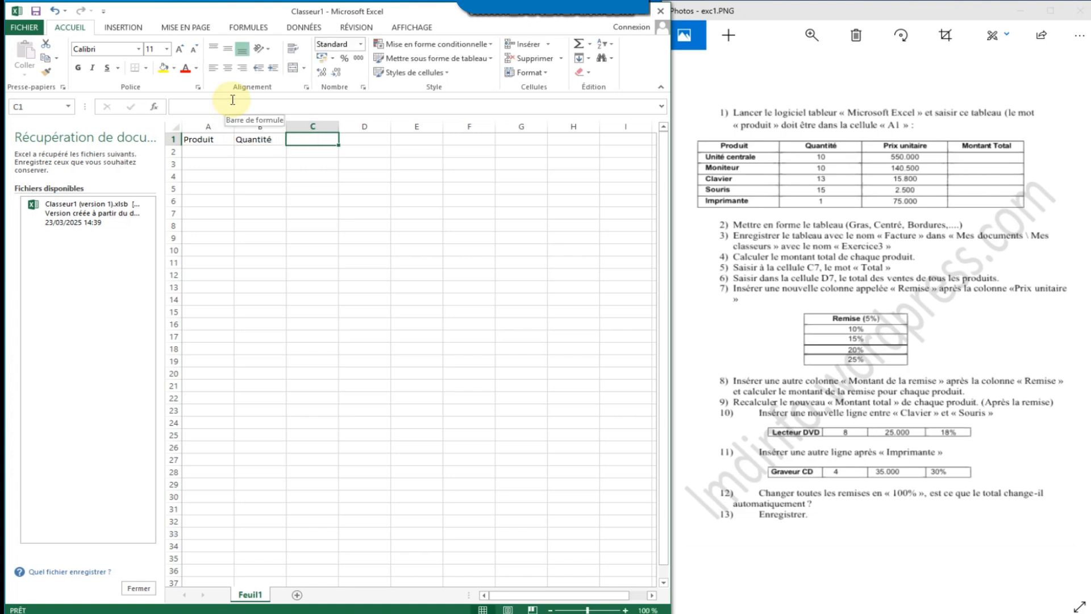
pyautogui.write('Prix unitaire')
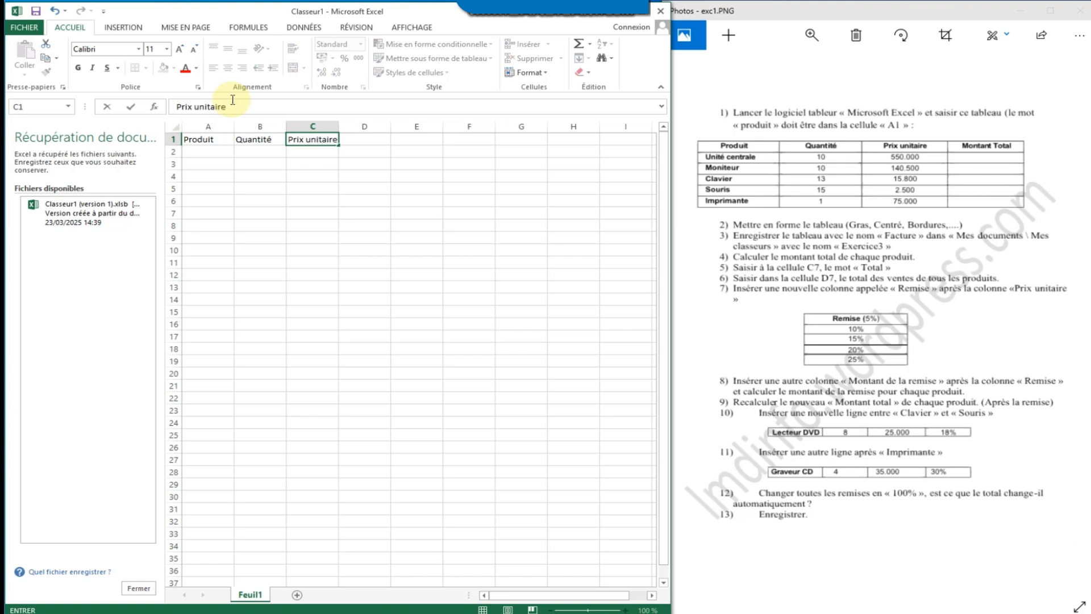
pyautogui.press('Tab')
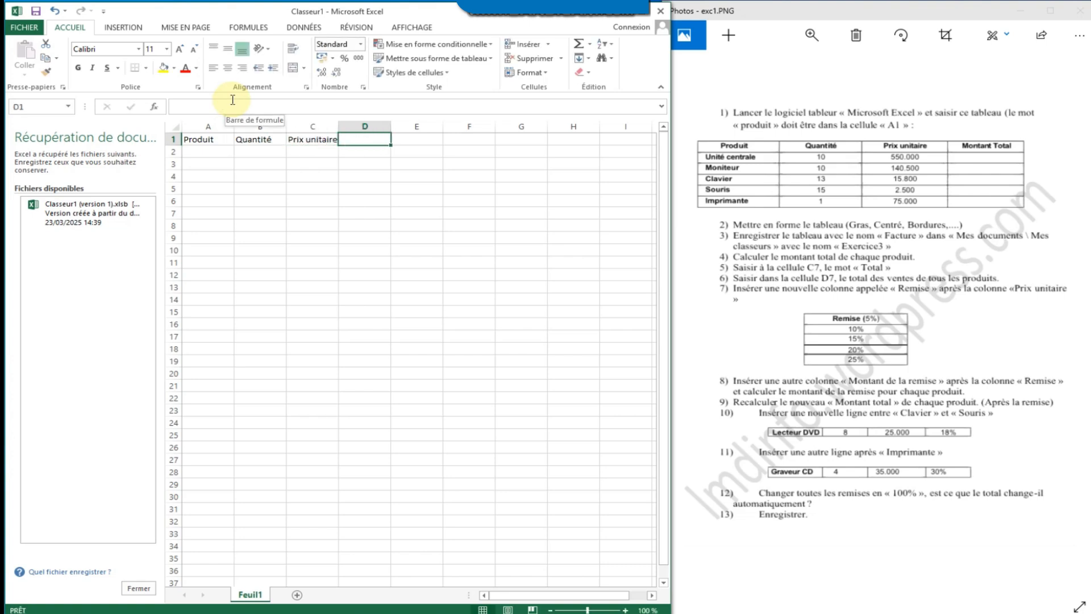
pyautogui.write('Montant total')
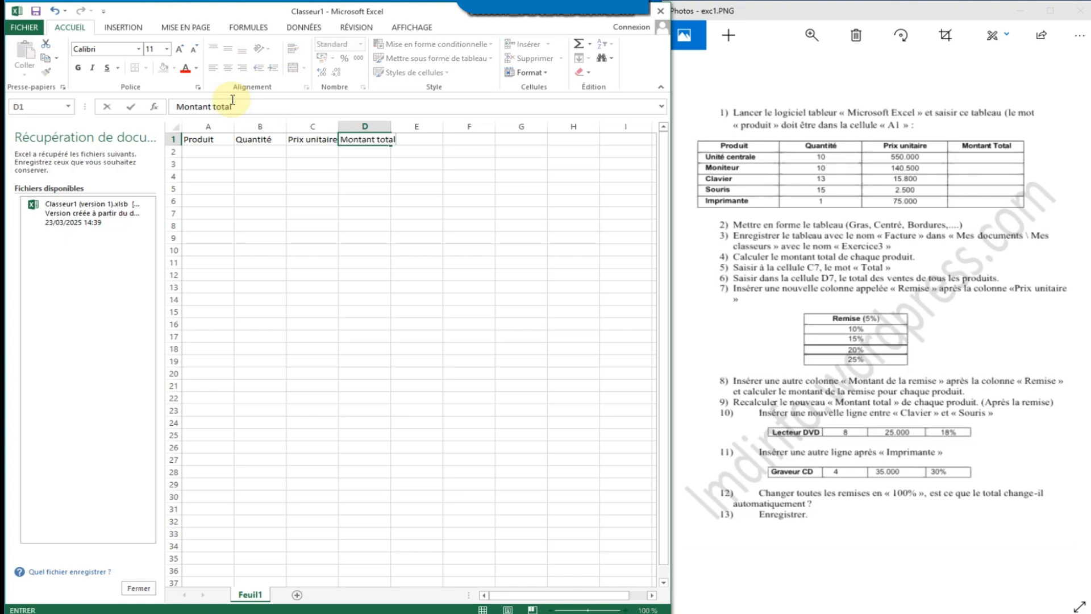
# List the products Unité centrale, Moniteur, Clavier, Souris and Imprimante in cells A2 to A6
pyautogui.click(217, 150)
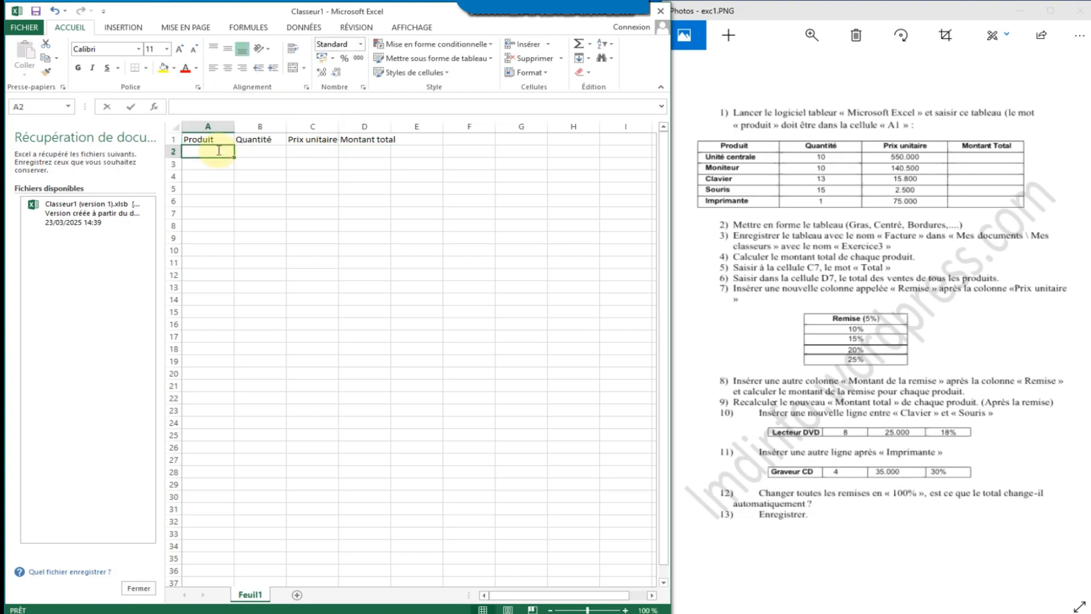
pyautogui.write('Unité centrale')
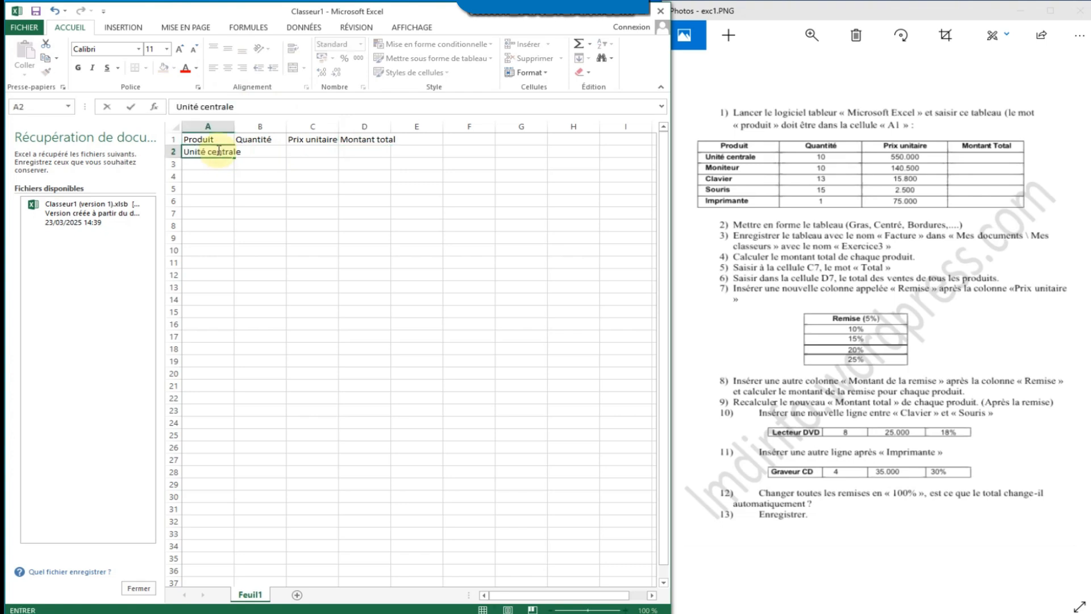
pyautogui.press('Return')
pyautogui.write('Moniteur')
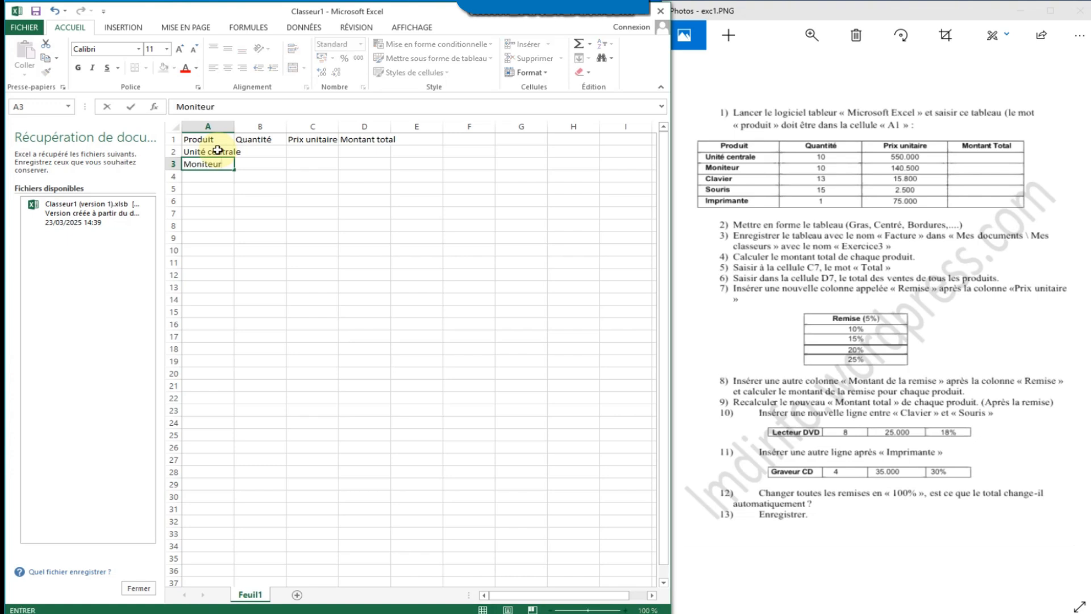
pyautogui.press('Return')
pyautogui.write('Clavier')
pyautogui.press('Return')
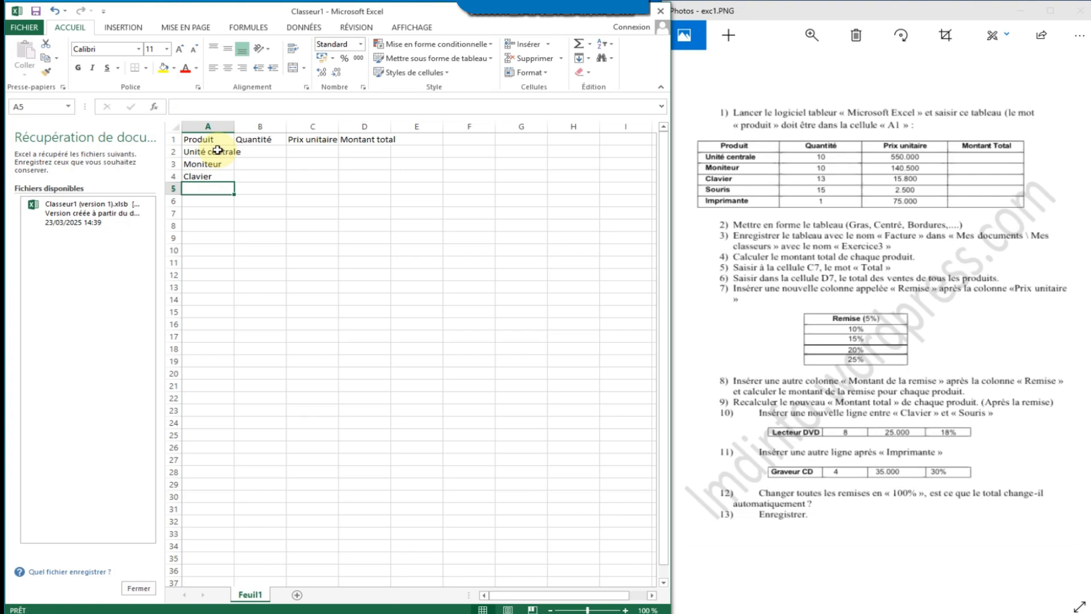
pyautogui.write('Souris')
pyautogui.press('Return')
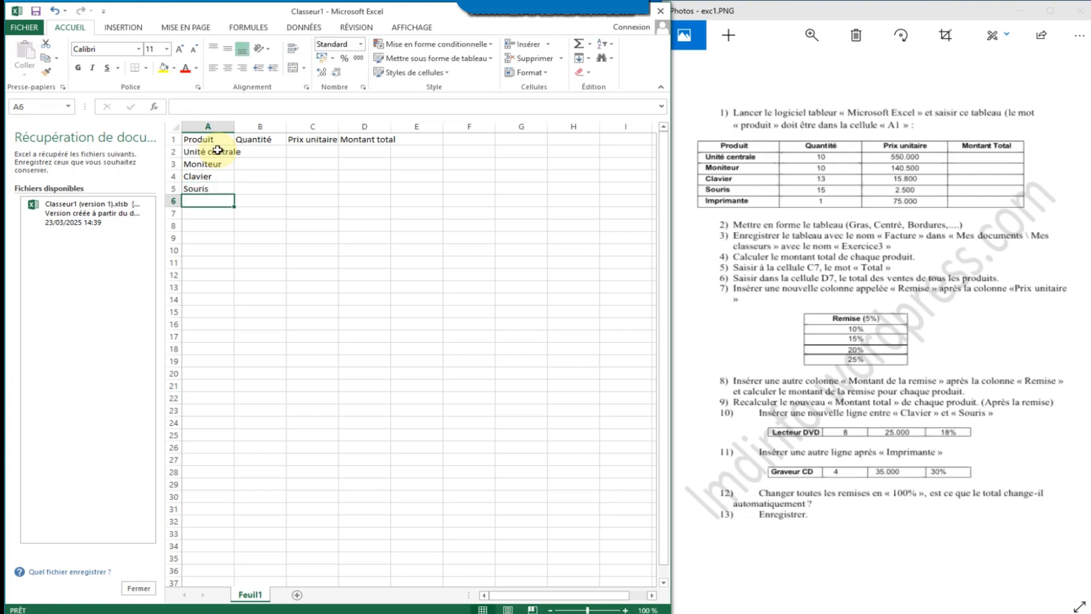
pyautogui.write('Imprimante')
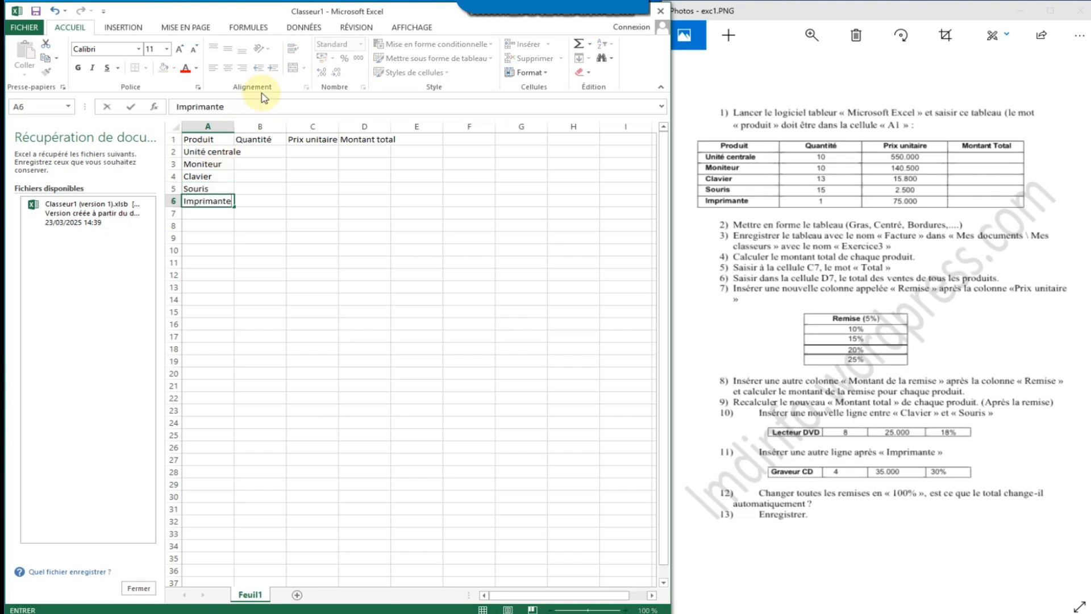
# Widen column A so that "Unité centrale" fits inside its cell
pyautogui.click(273, 176)
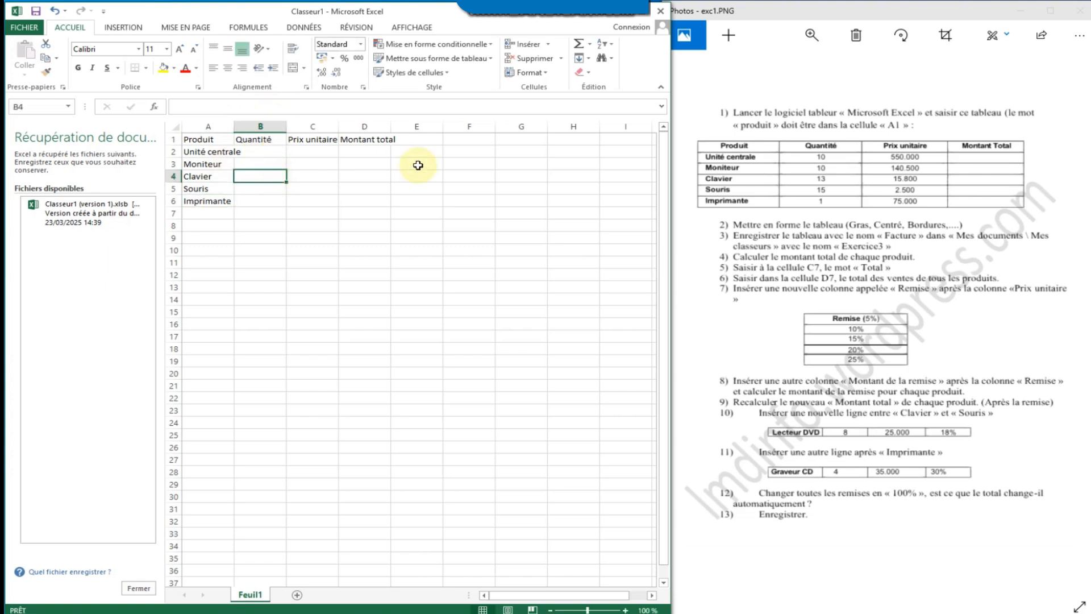
pyautogui.click(224, 151)
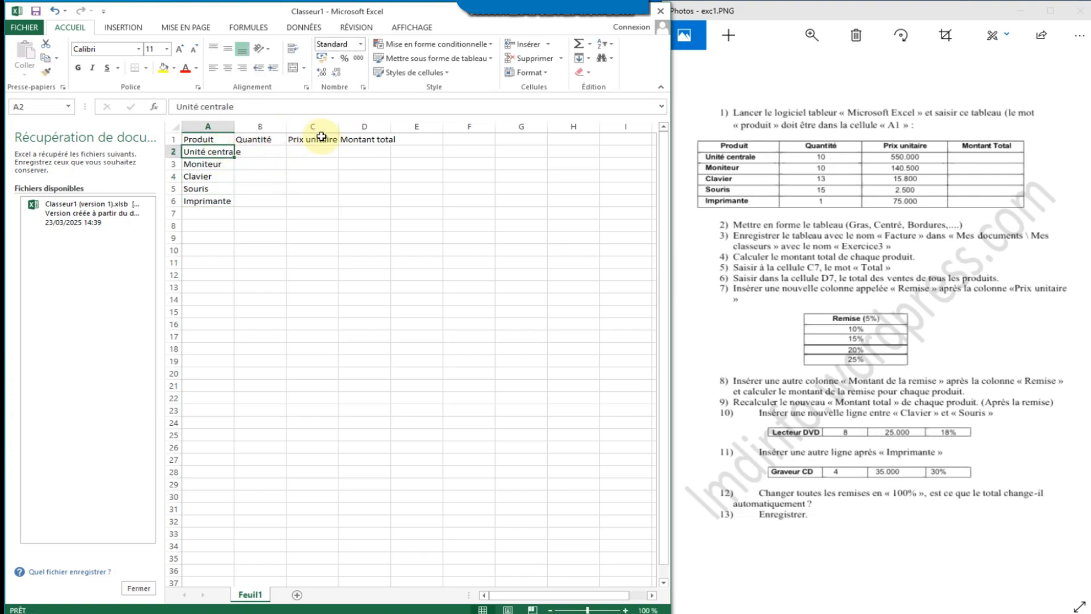
pyautogui.moveTo(235, 126); pyautogui.dragTo(247, 126)
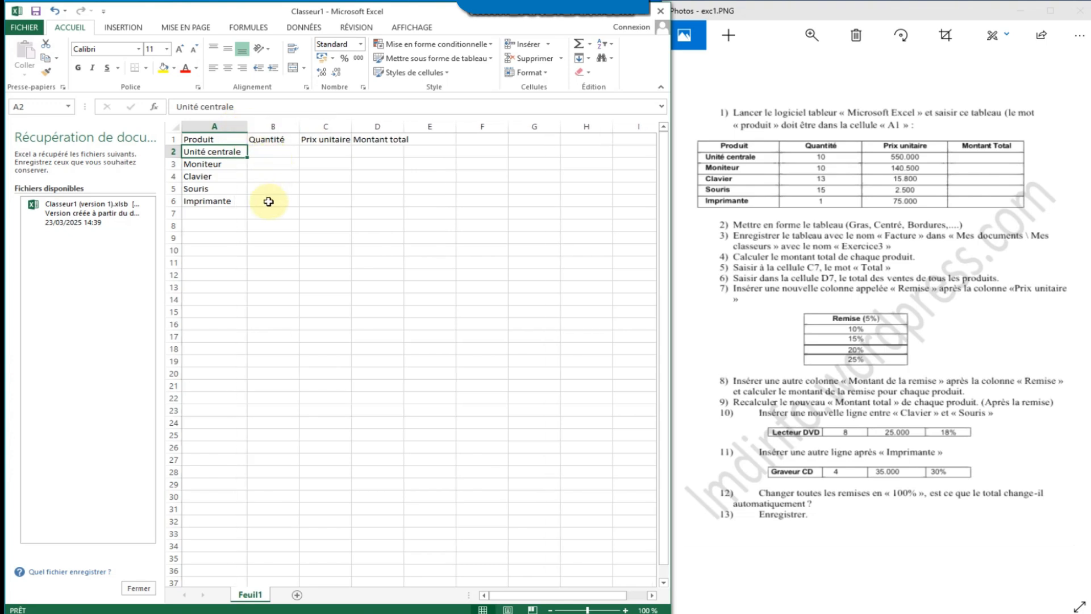
# Enter the quantities 10, 10, 13, 15 and 1 in cells B2 to B6
pyautogui.click(272, 176)
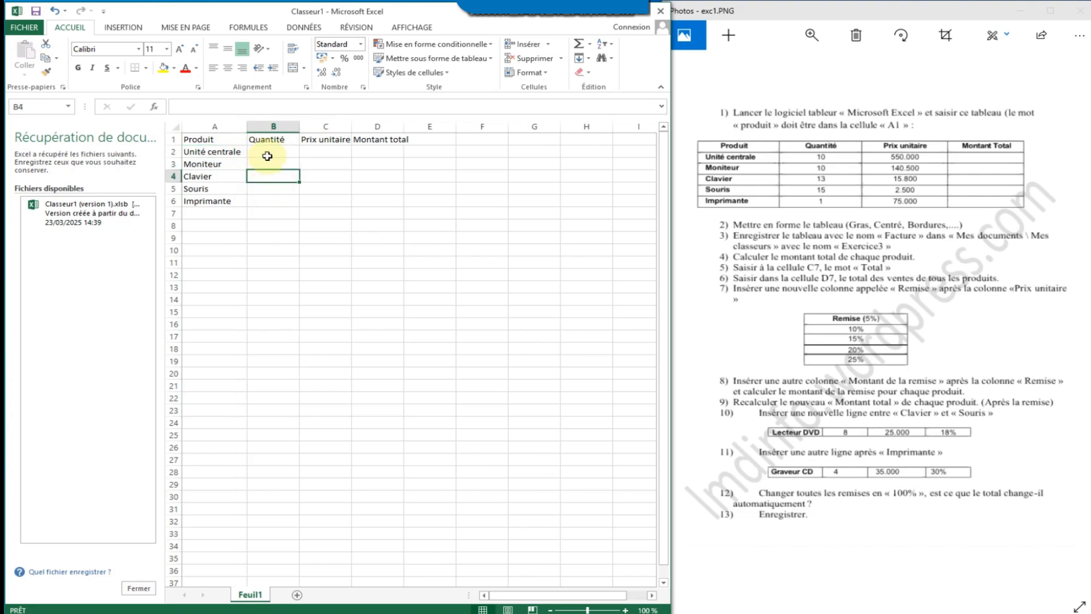
pyautogui.click(273, 153)
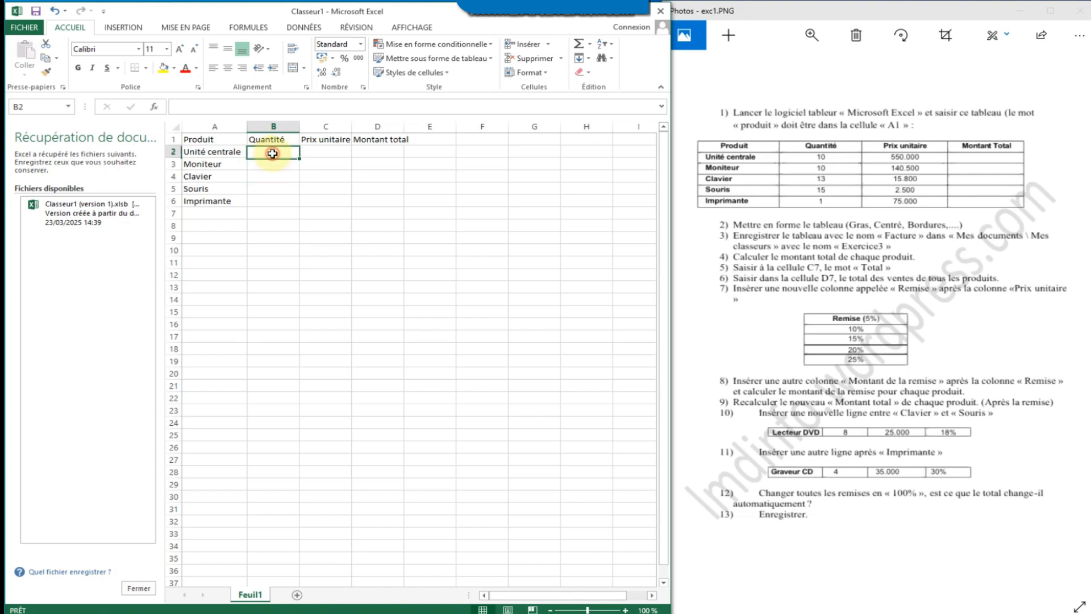
pyautogui.write('1')
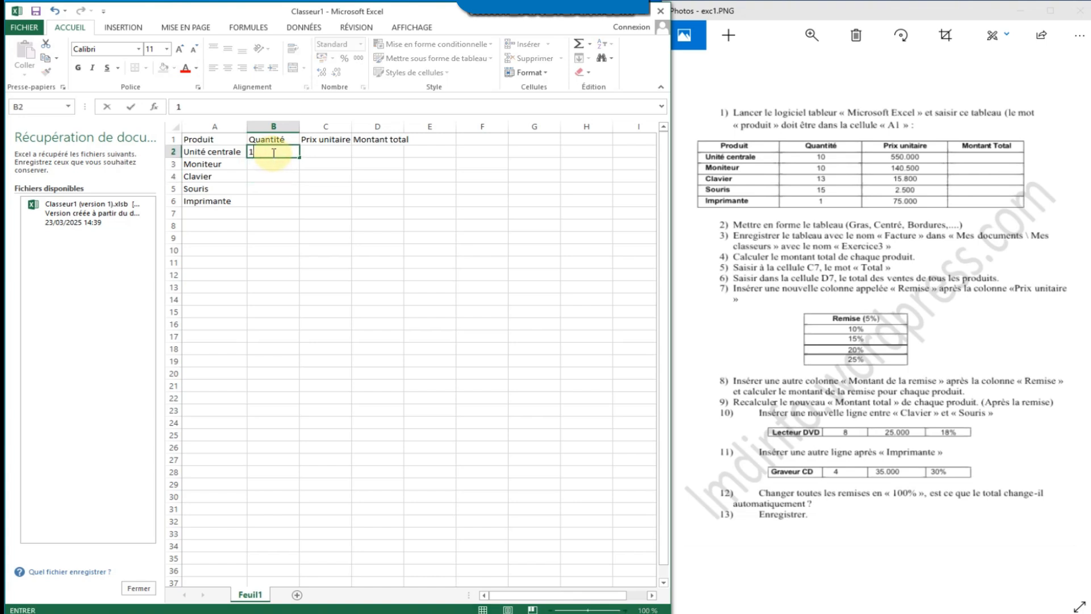
pyautogui.write('0')
pyautogui.press('Return')
pyautogui.write('10')
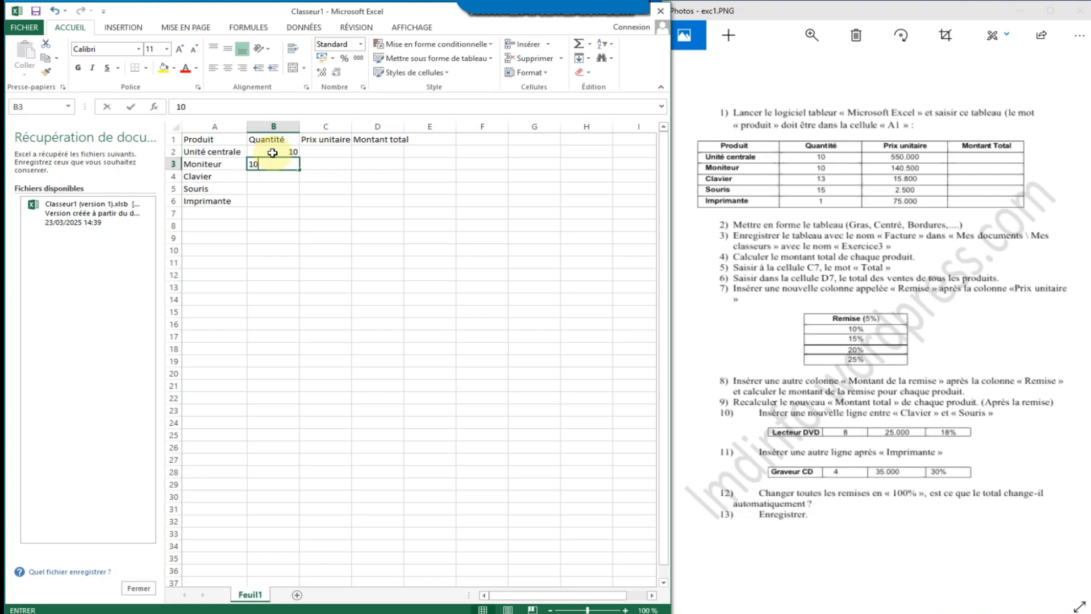
pyautogui.press('Return')
pyautogui.write('13')
pyautogui.press('Return')
pyautogui.write('15')
pyautogui.press('Return')
pyautogui.write('1')
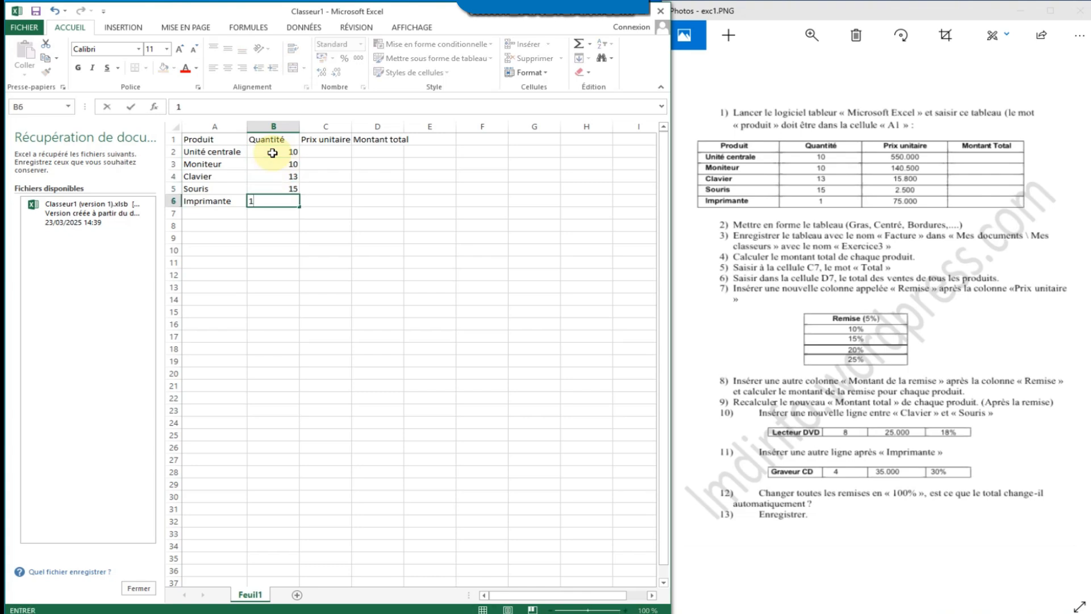
# Enter the unit prices 550000, 140500, 15800, 2500 and 75000 in cells C2 to C6
pyautogui.click(331, 150)
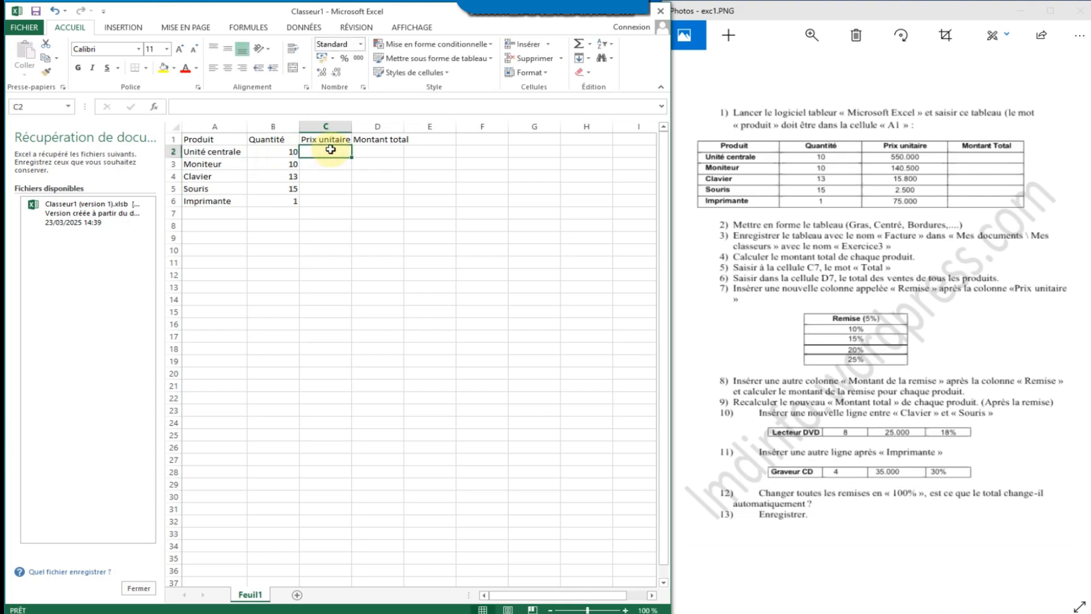
pyautogui.write('550000')
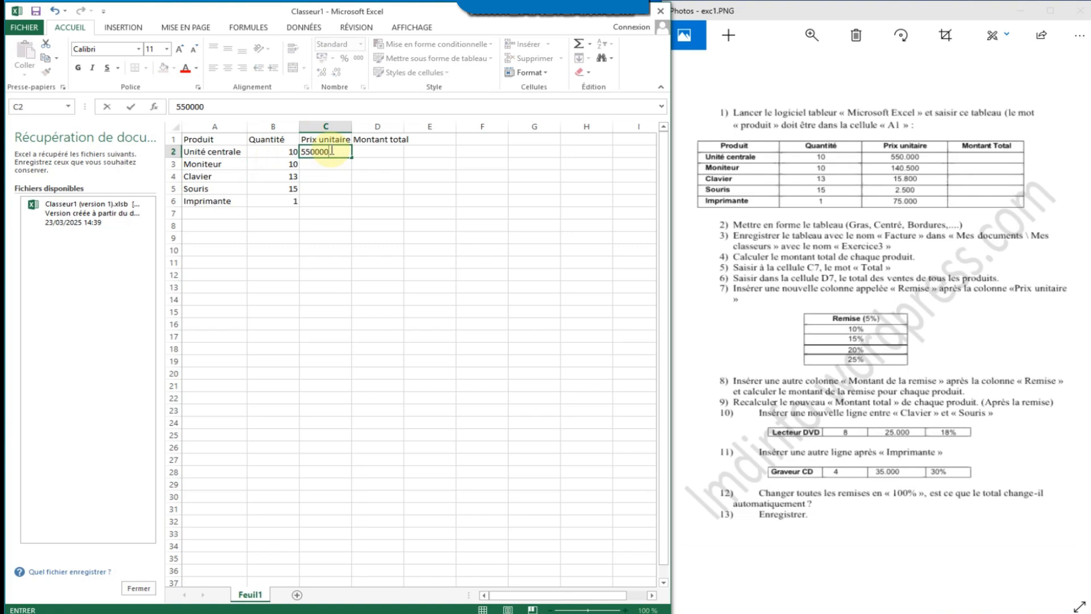
pyautogui.press('Return')
pyautogui.write('140500')
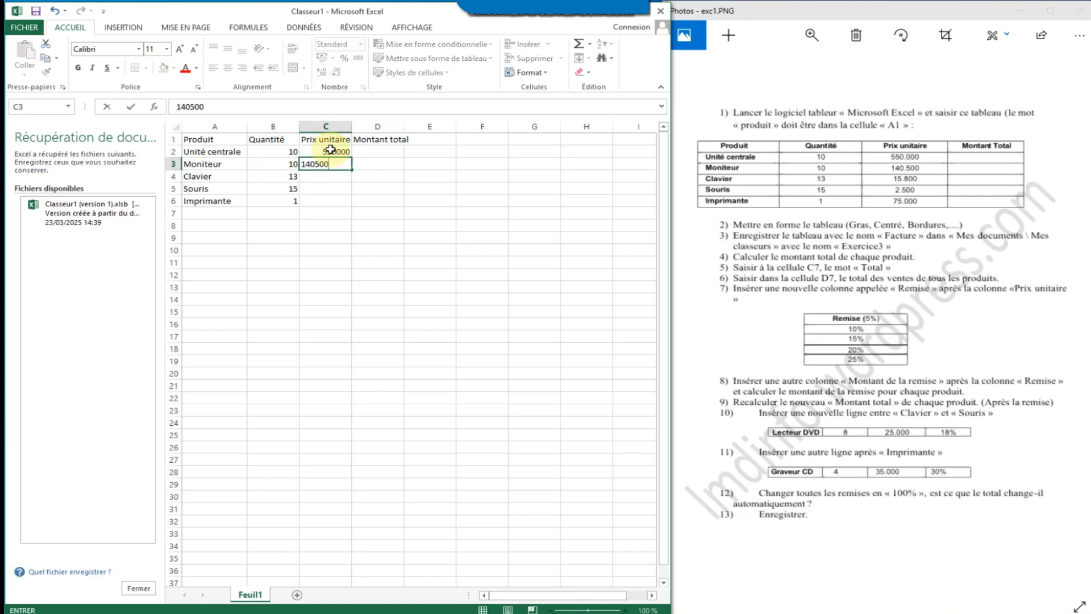
pyautogui.press('Return')
pyautogui.write('15800')
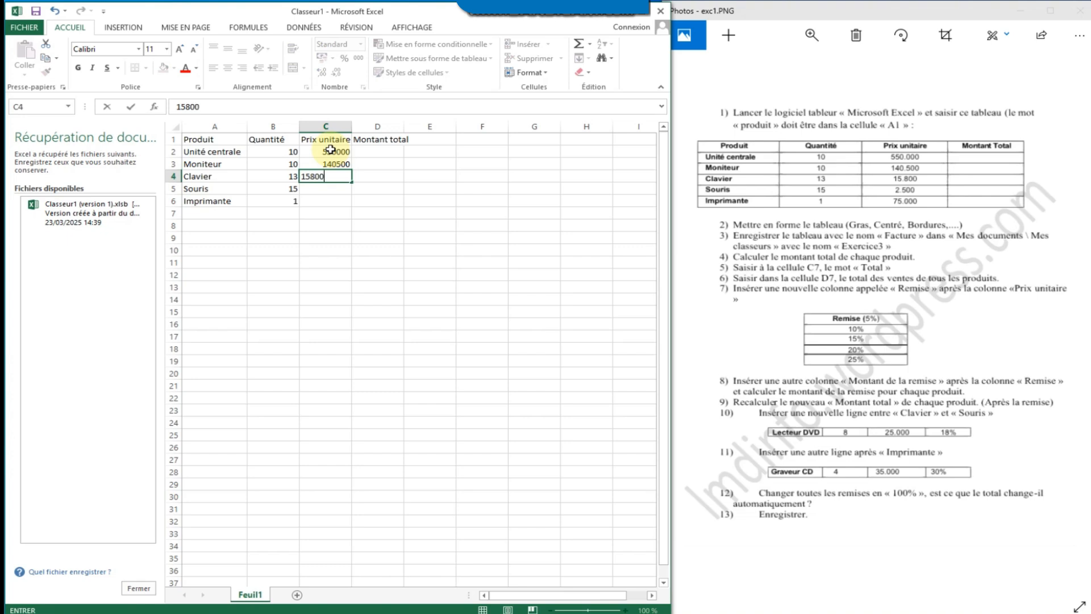
pyautogui.press('Return')
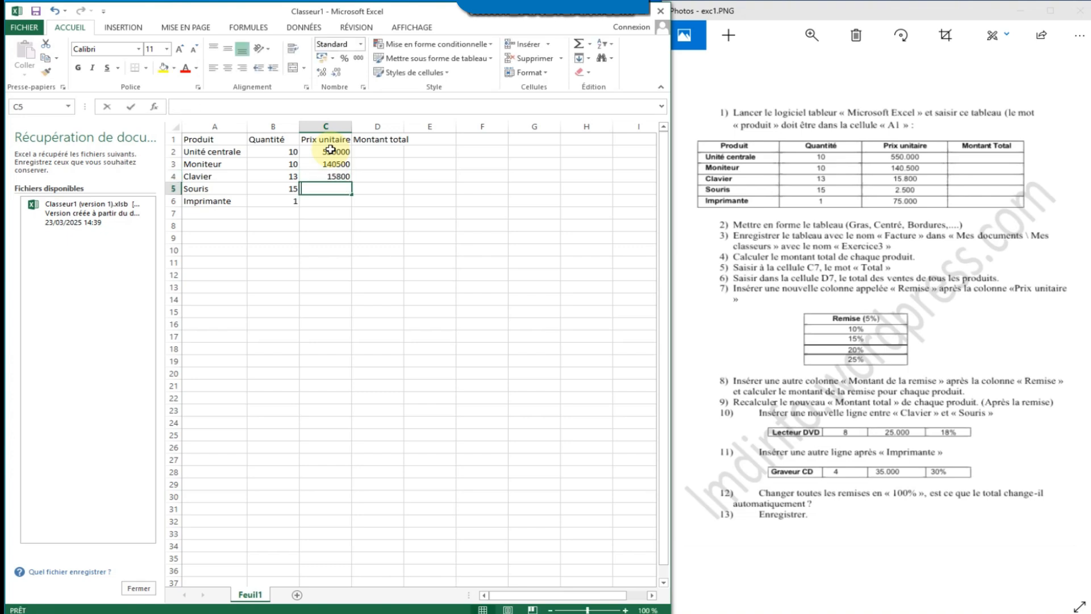
pyautogui.write('2500')
pyautogui.press('Return')
pyautogui.write('75000')
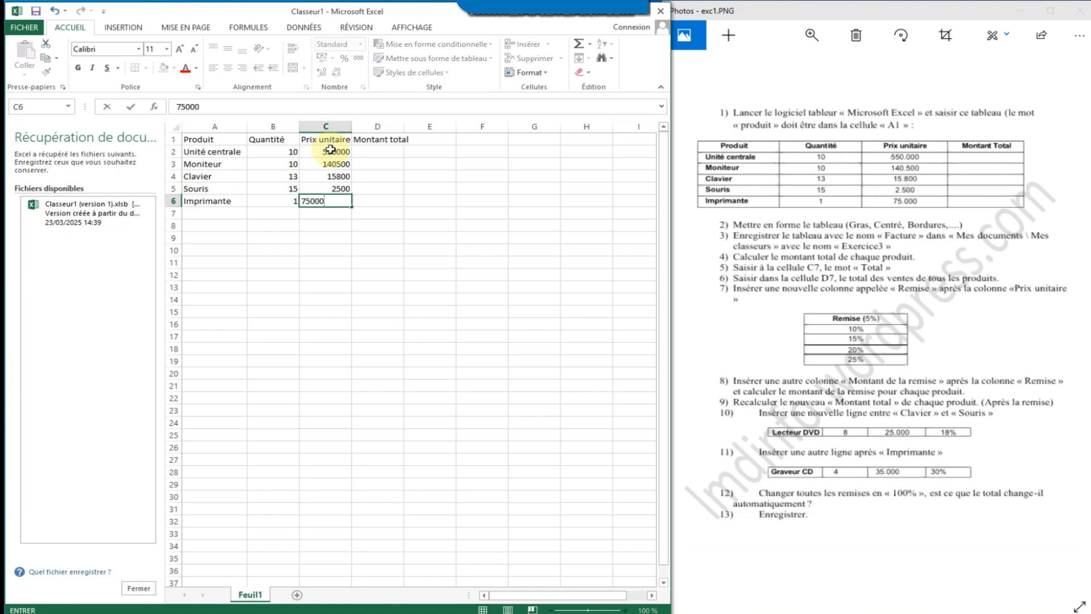
pyautogui.click(372, 152)
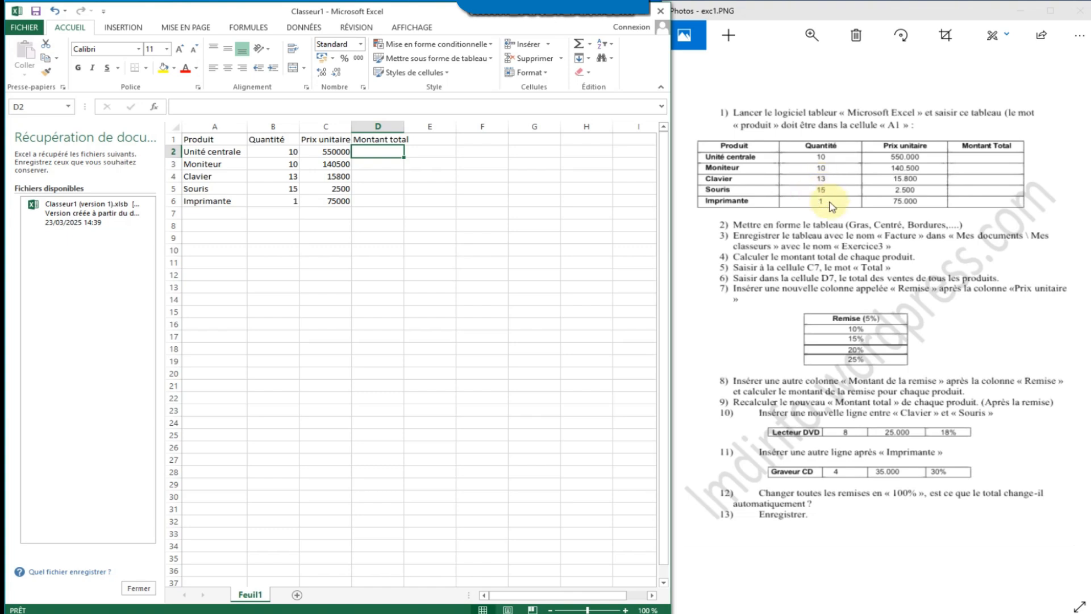
# Apply all borders to the table range A1:D6
pyautogui.moveTo(196, 140); pyautogui.dragTo(387, 206)
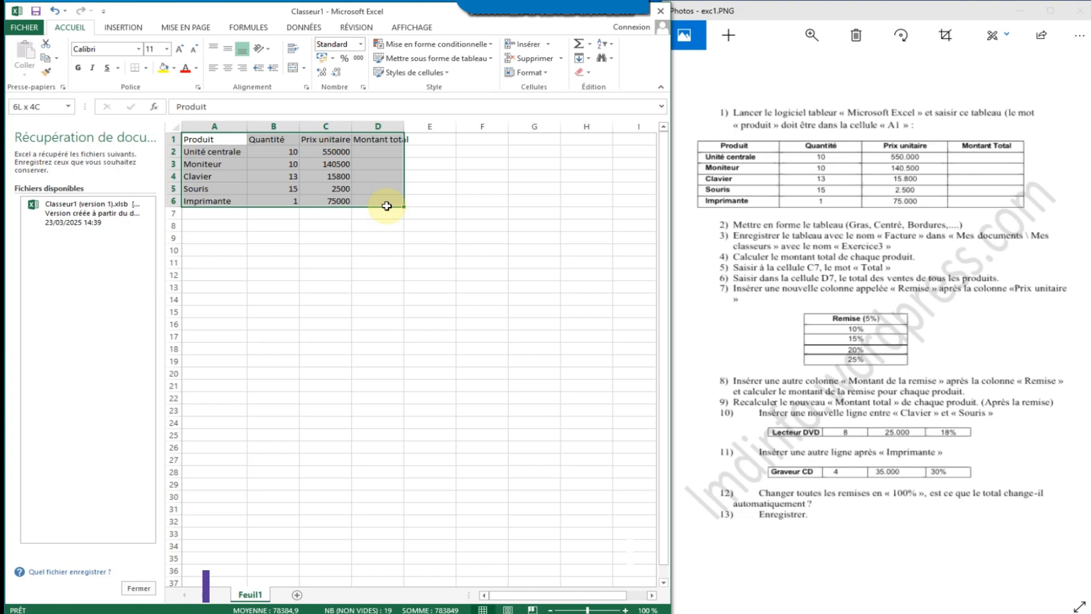
pyautogui.click(148, 68)
pyautogui.click(166, 171)
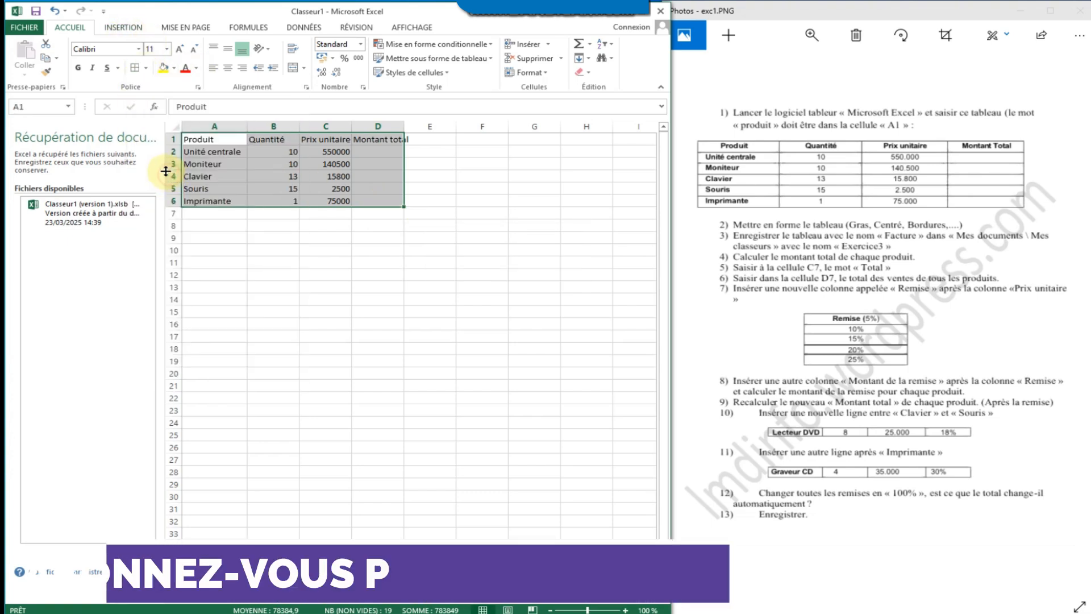
pyautogui.click(434, 251)
# Widen column D so that the "Montant total" header fits inside its cell
pyautogui.click(389, 166)
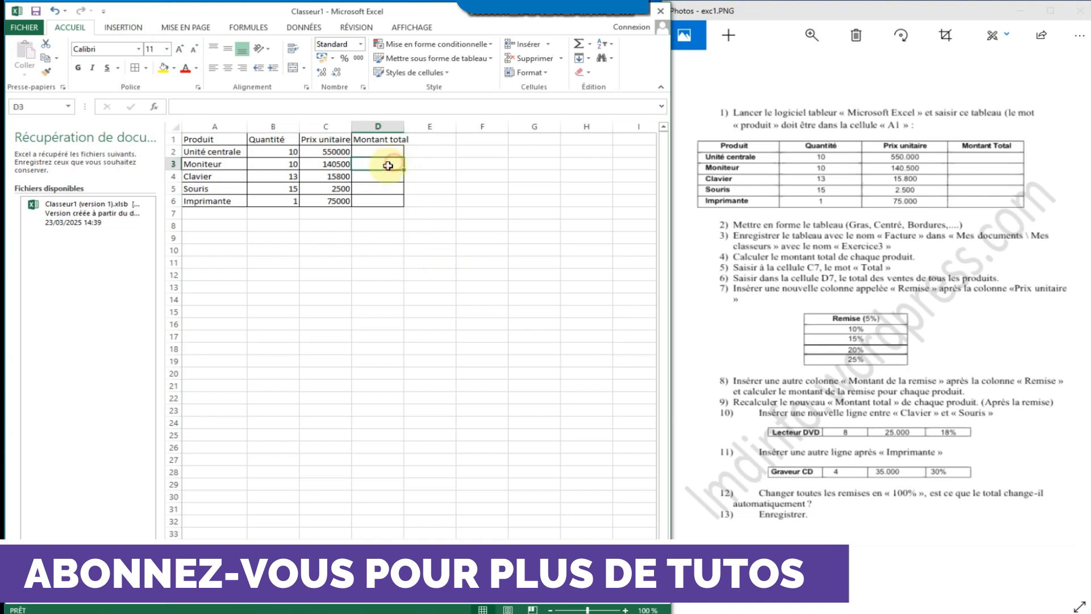
pyautogui.moveTo(404, 127); pyautogui.dragTo(419, 131)
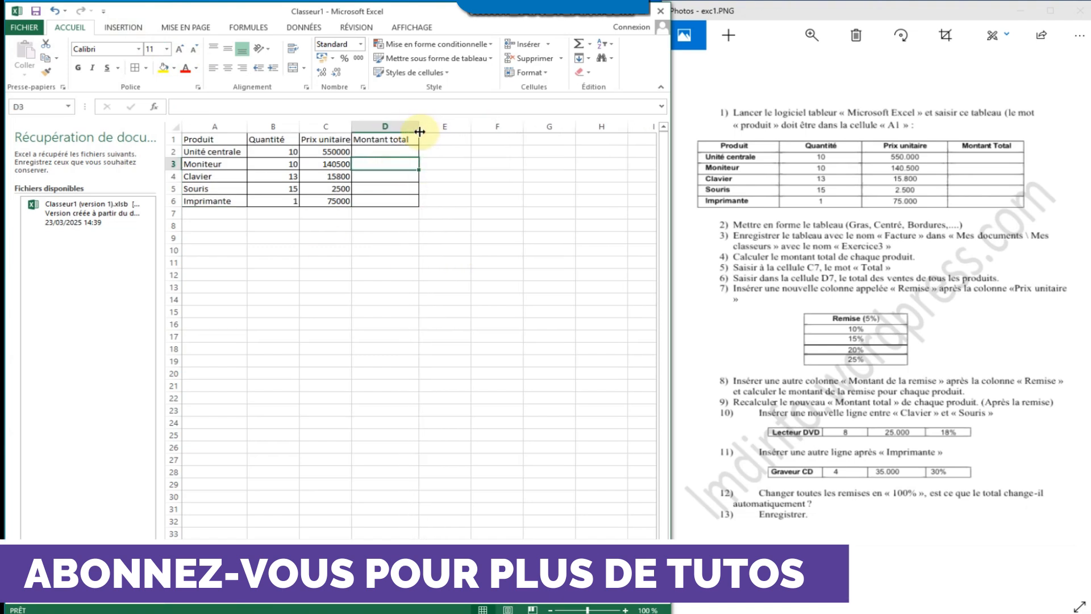
pyautogui.click(463, 237)
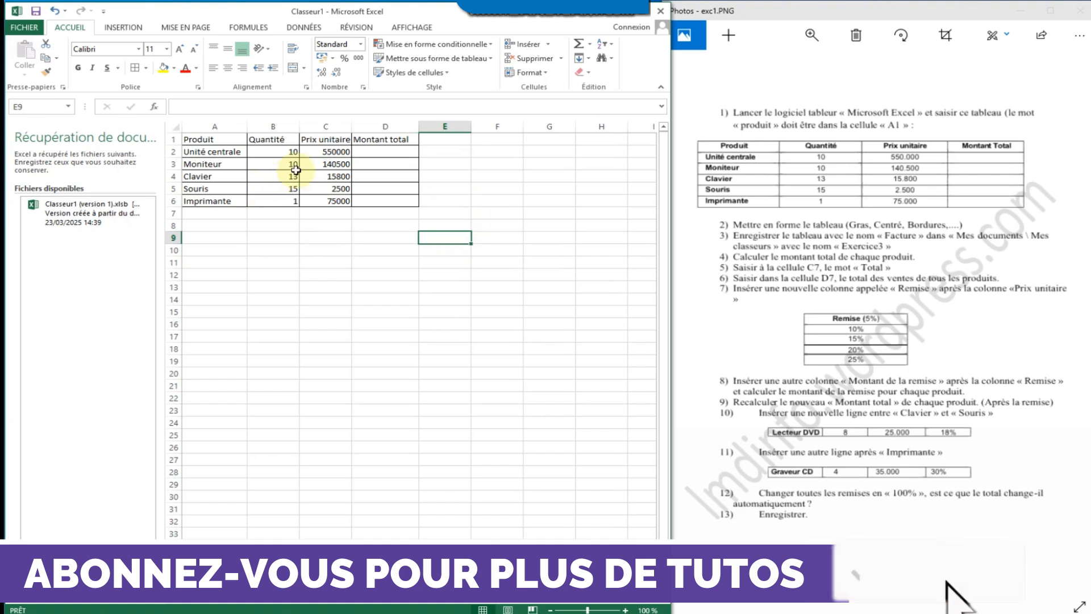
# Center the quantities in B2:B6 and the header row A1:D1 horizontally
pyautogui.moveTo(289, 152); pyautogui.dragTo(292, 201)
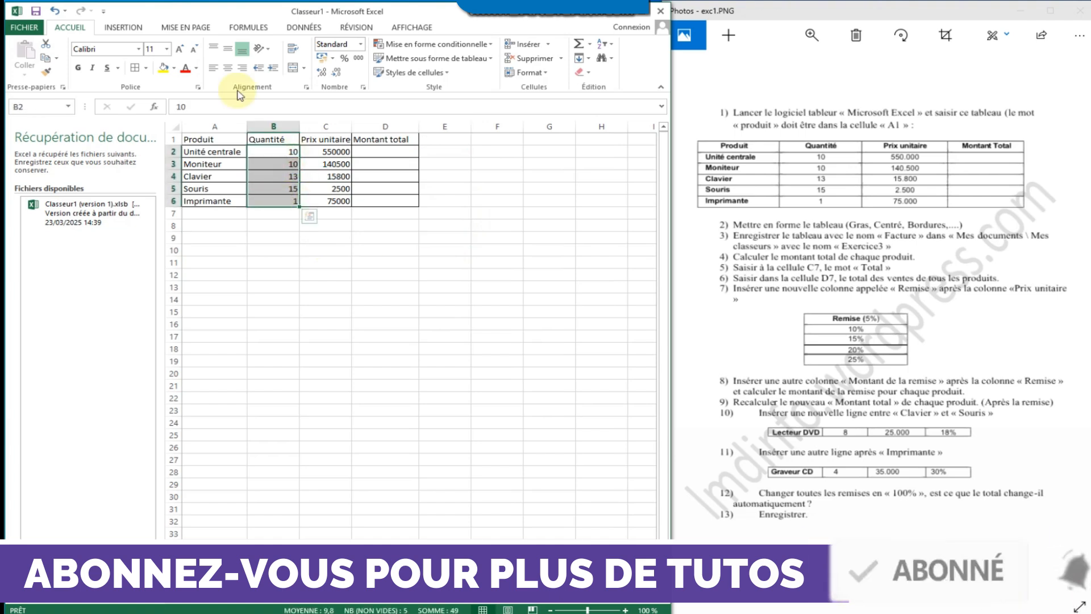
pyautogui.click(228, 67)
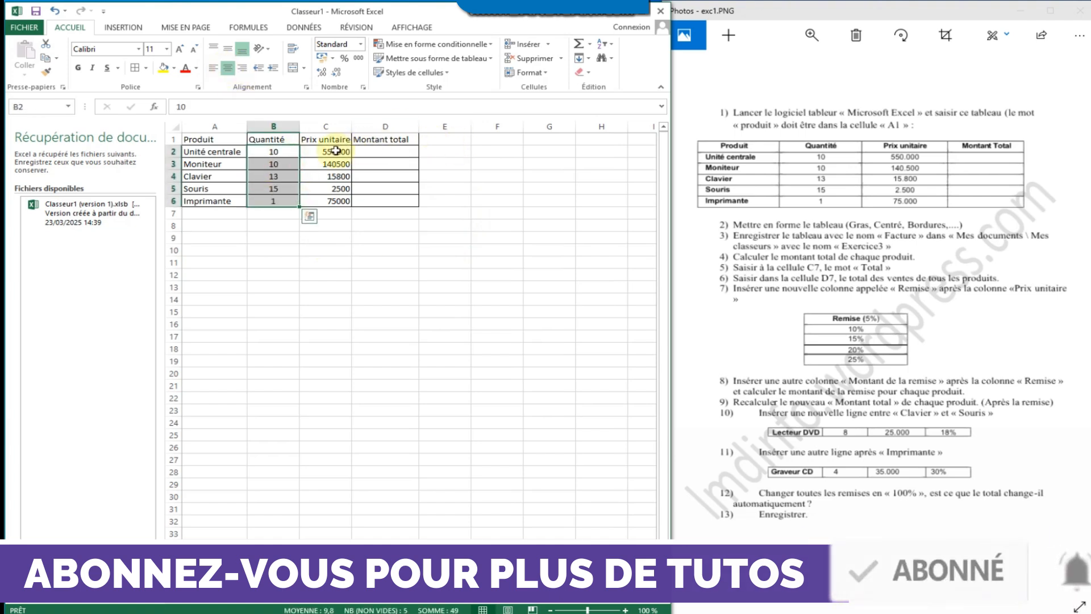
pyautogui.click(197, 137)
pyautogui.click(273, 139)
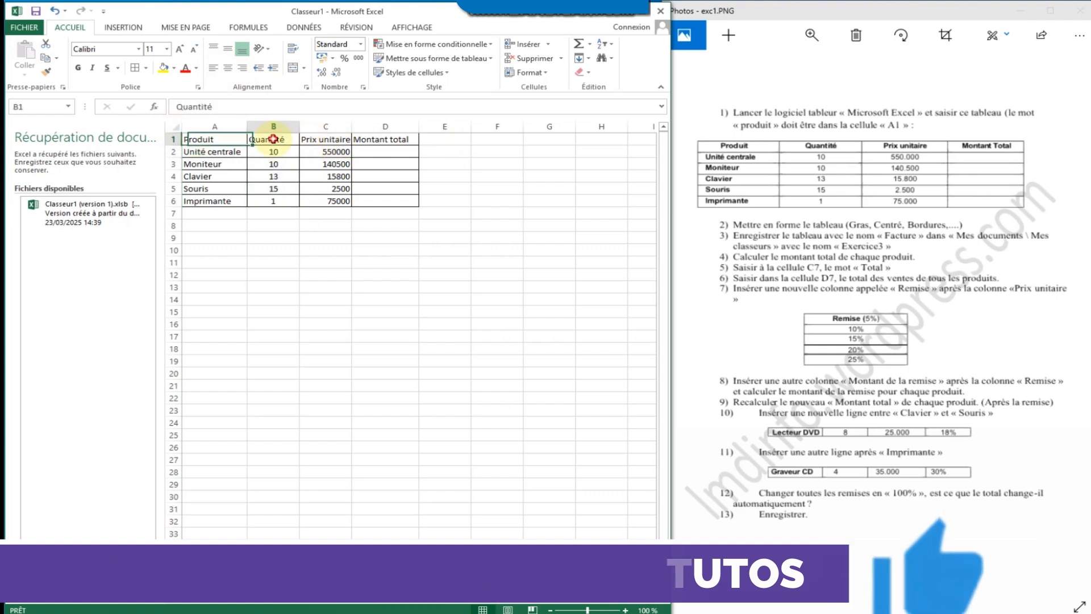
pyautogui.moveTo(213, 138); pyautogui.dragTo(385, 139)
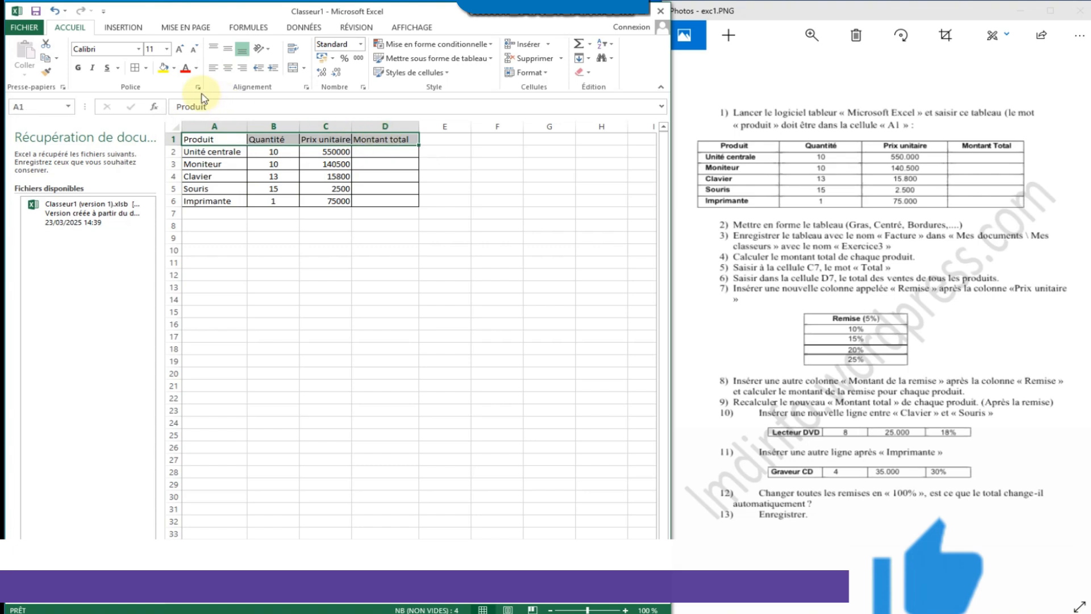
pyautogui.click(228, 67)
# Center the quantities and unit prices in B2:C6 horizontally
pyautogui.moveTo(273, 152); pyautogui.dragTo(334, 200)
pyautogui.click(215, 68)
pyautogui.click(227, 67)
pyautogui.click(391, 153)
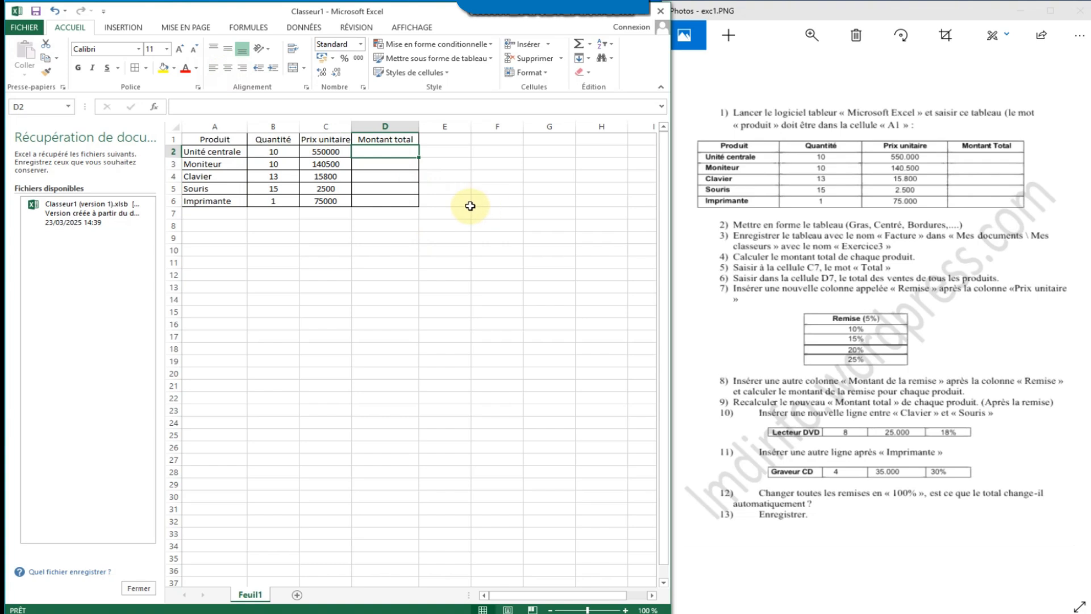
# Make the headers in A1:D1 and the product names in A2:A6 bold
pyautogui.moveTo(391, 139); pyautogui.dragTo(222, 139)
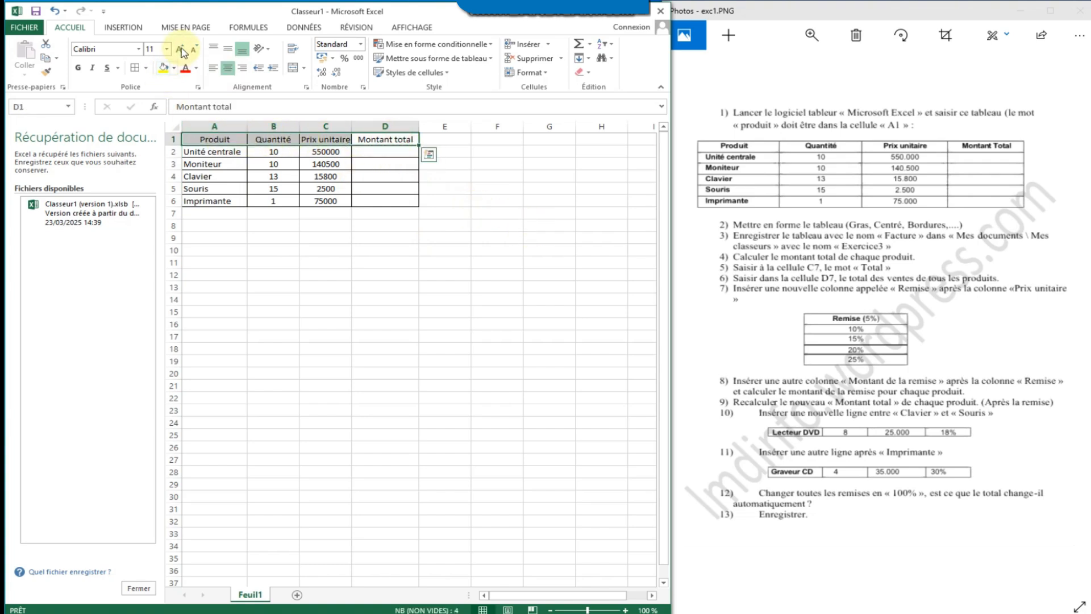
pyautogui.click(74, 66)
pyautogui.moveTo(215, 152); pyautogui.dragTo(210, 203)
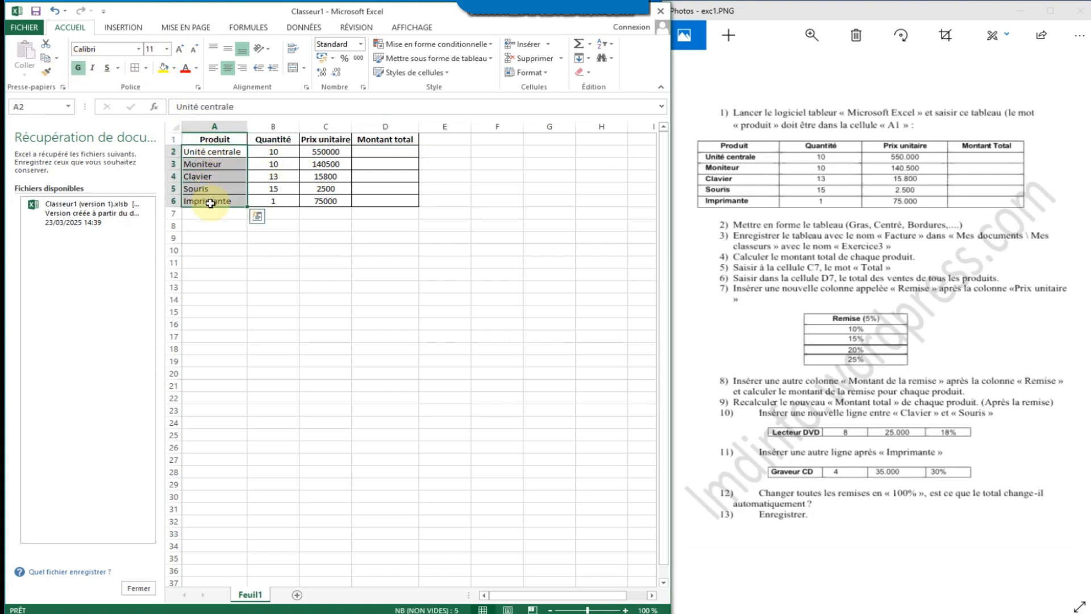
pyautogui.click(78, 69)
pyautogui.click(489, 211)
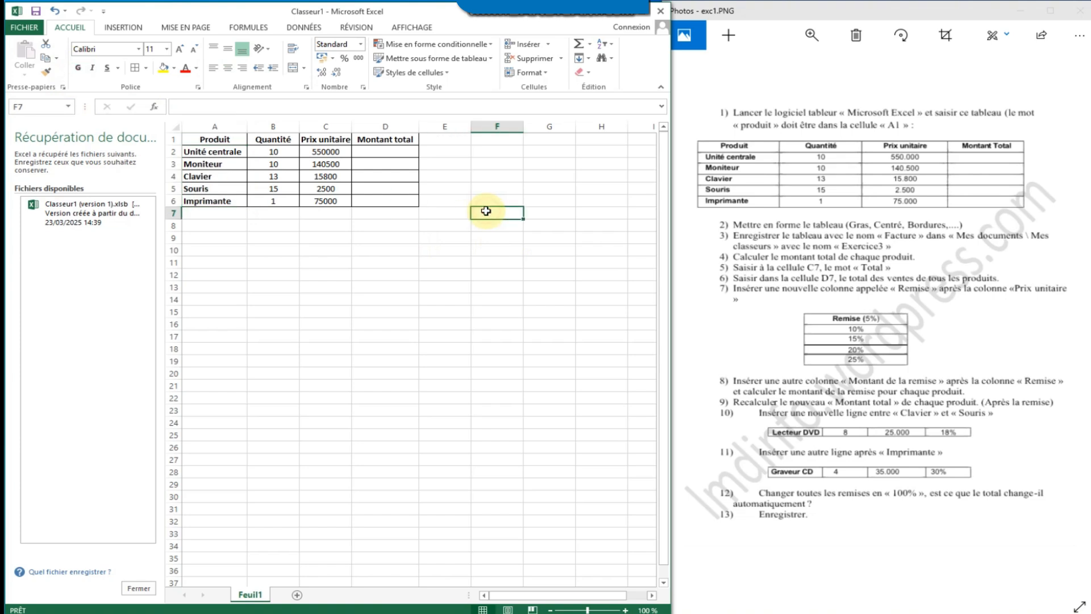
# Set the worksheet zoom to 140 % and keep the whole table in view
pyautogui.click(625, 610)
pyautogui.click(625, 609)
pyautogui.click(624, 610)
pyautogui.click(625, 610)
pyautogui.moveTo(547, 595); pyautogui.dragTo(506, 597)
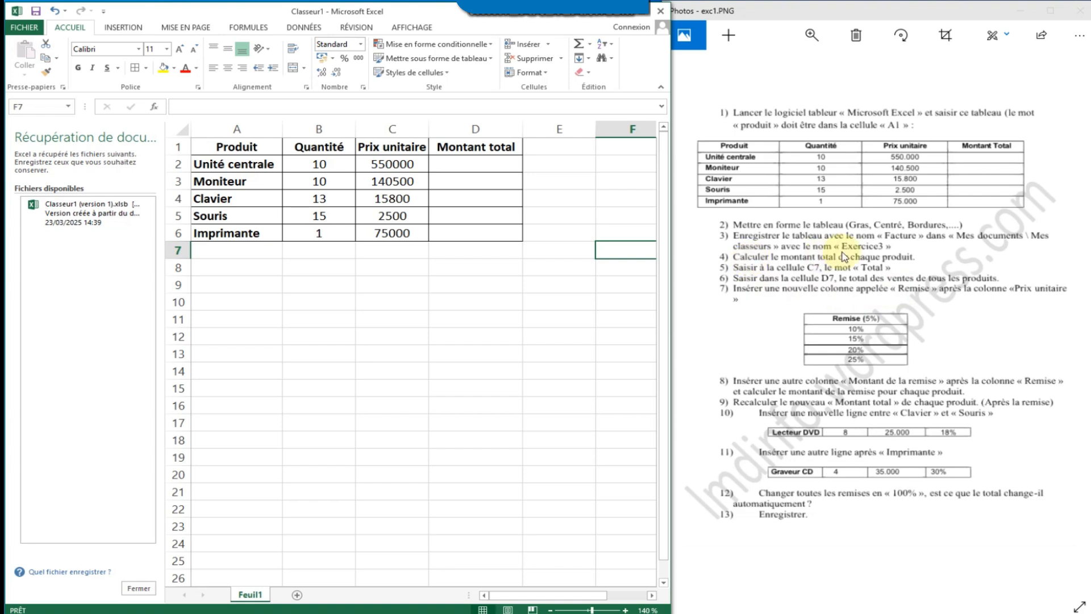
# Start saving the workbook under a new name in Documents and create a folder there named "Mes classeurs"
pyautogui.click(20, 28)
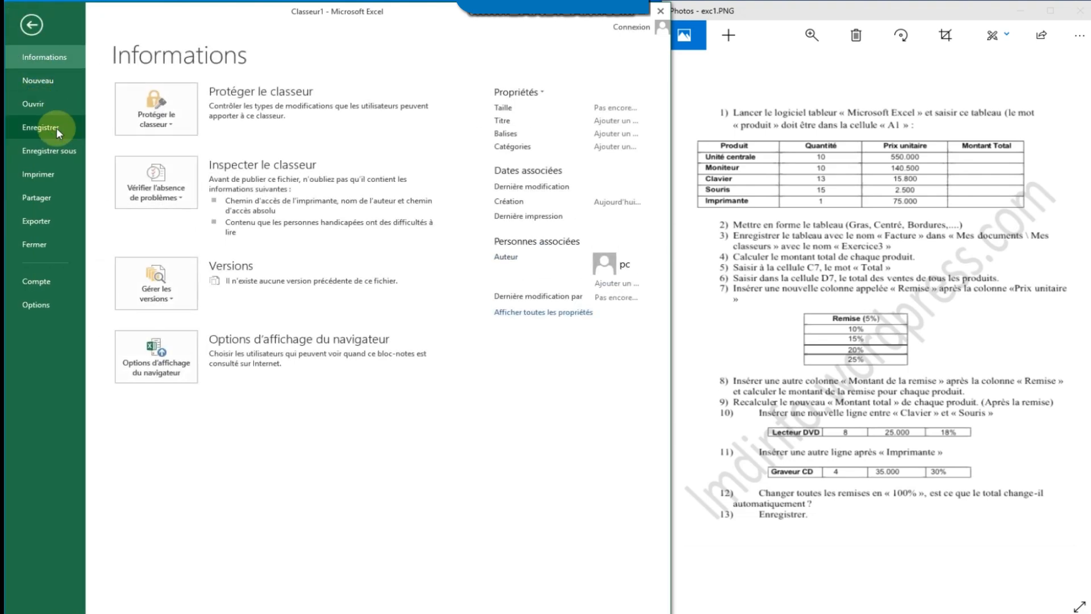
pyautogui.click(53, 149)
pyautogui.click(338, 199)
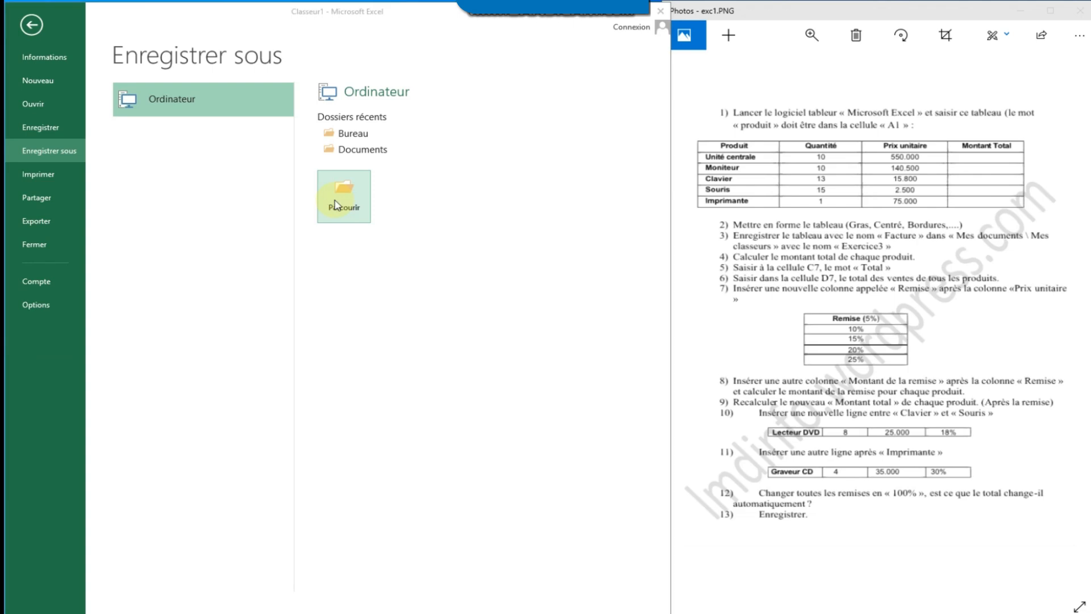
pyautogui.click(60, 110)
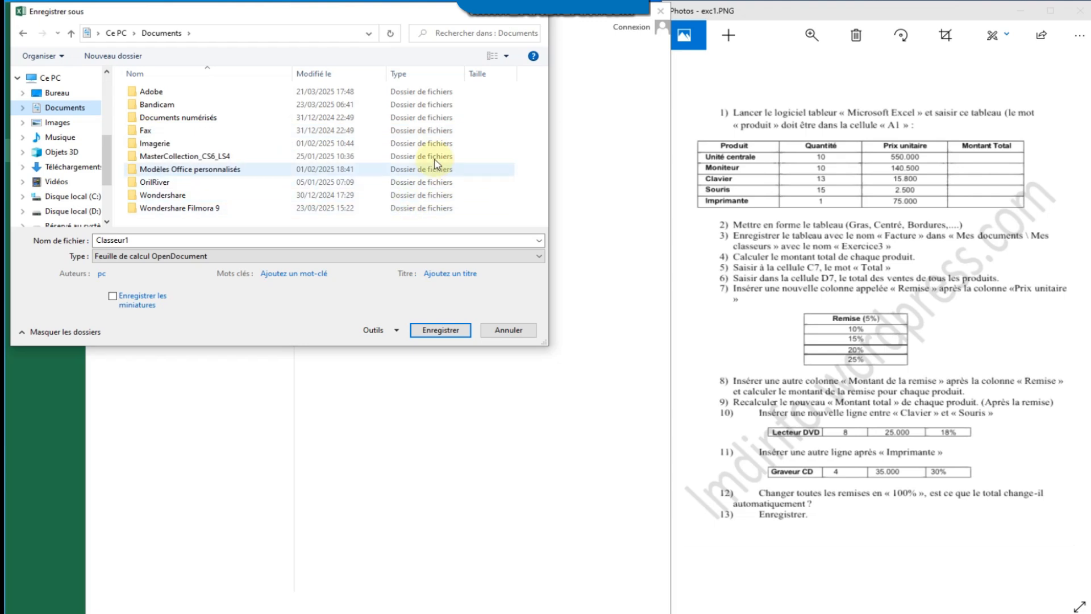
pyautogui.rightClick(517, 172)
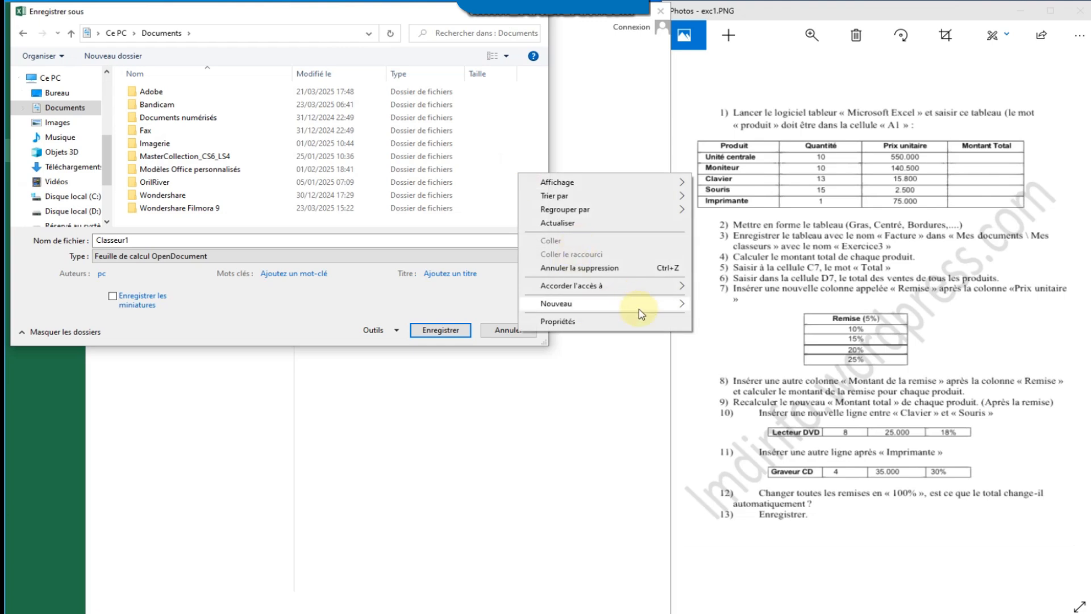
pyautogui.moveTo(640, 309)
pyautogui.click(731, 305)
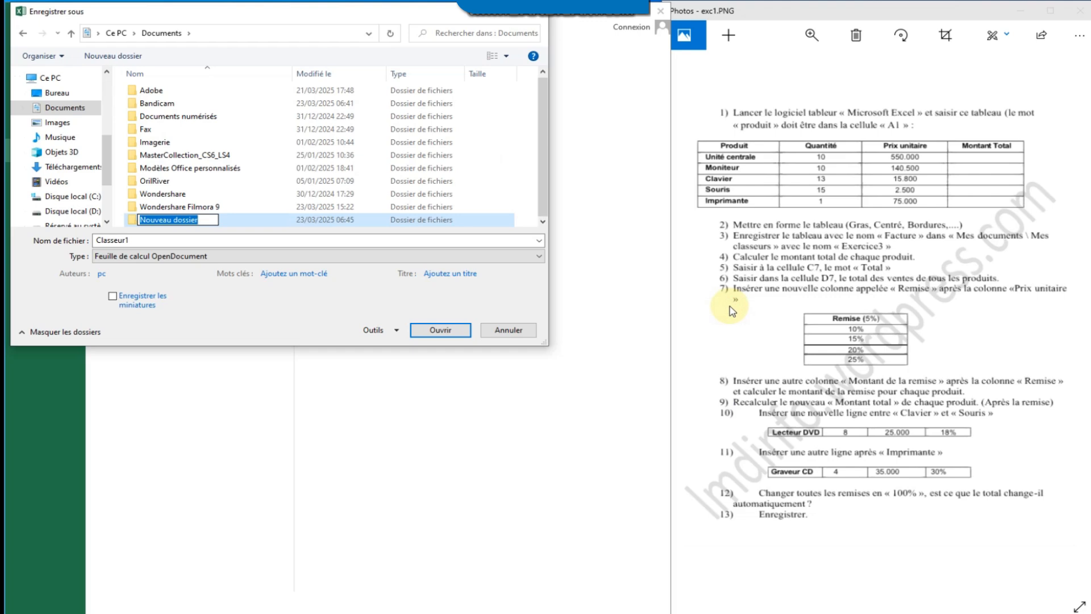
pyautogui.write('Me')
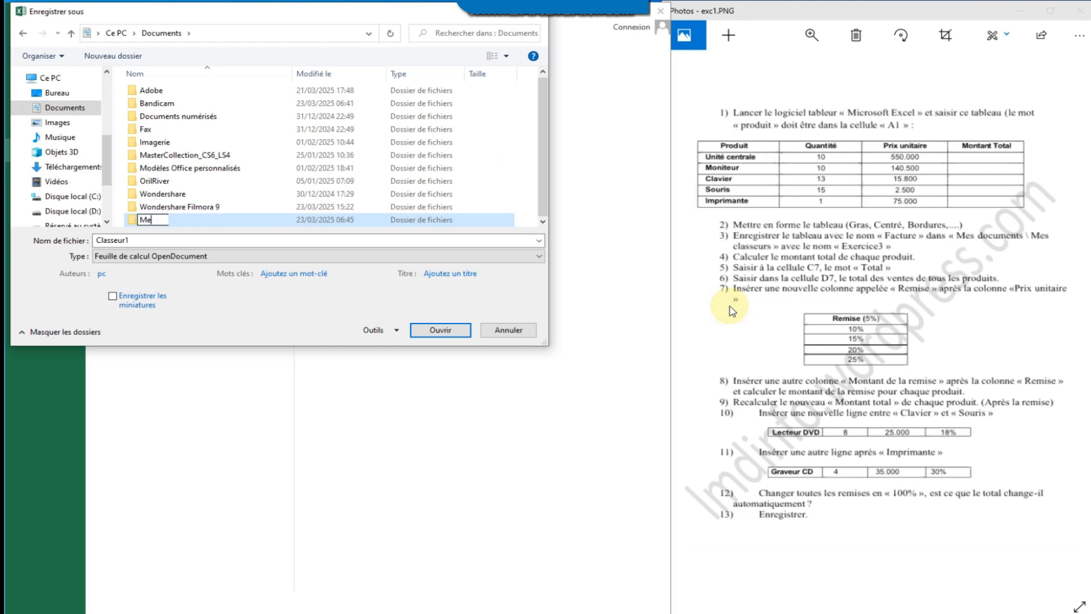
pyautogui.write('s classerurs')
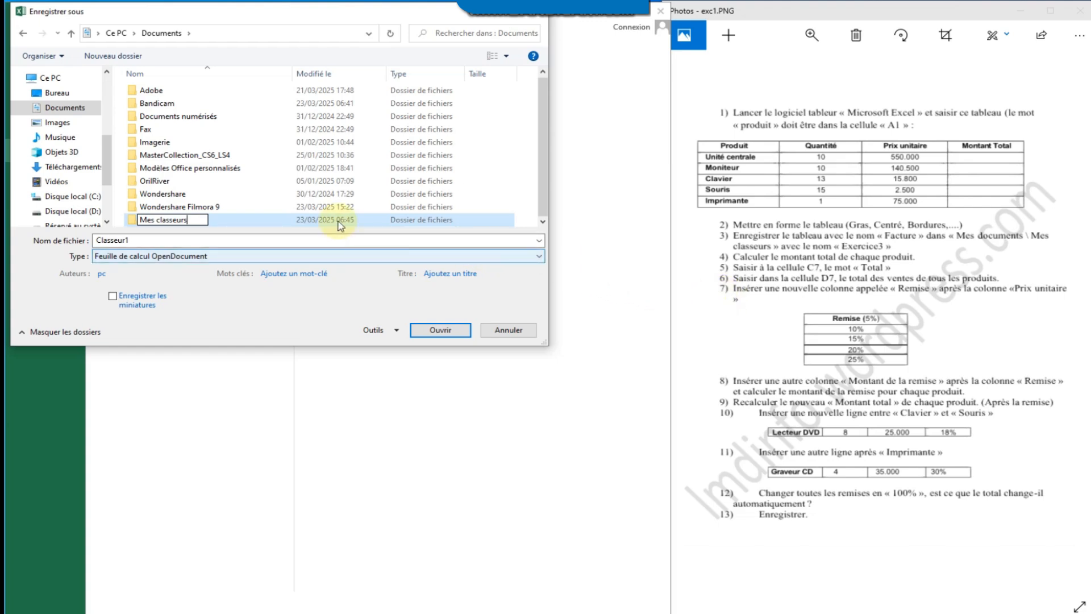
pyautogui.click(197, 222)
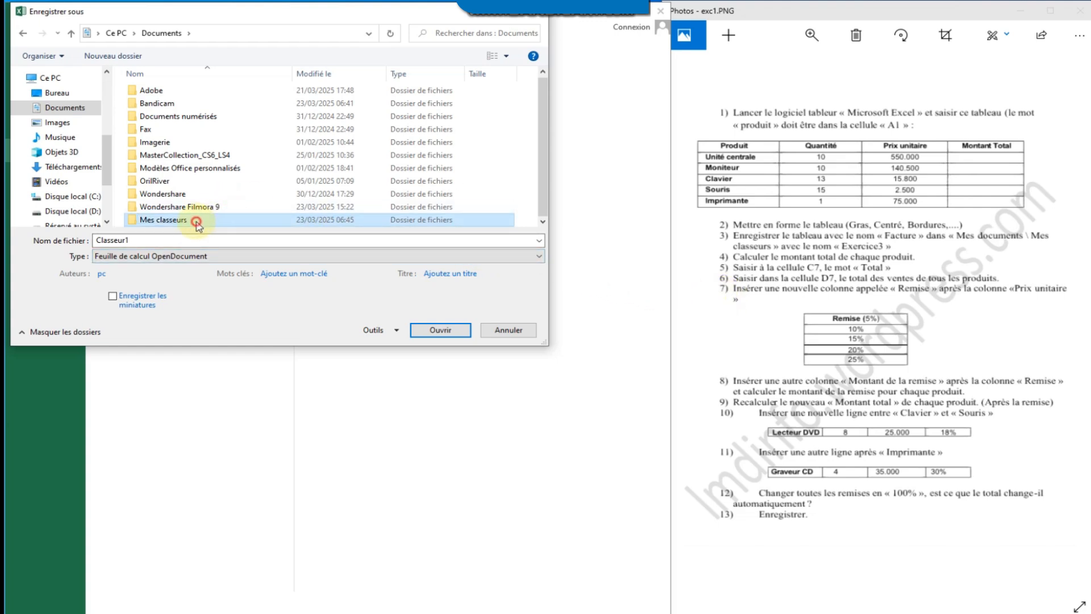
# Save the workbook in the "Mes classeurs" folder as "Exercice 3" with the file type Classeur Excel
pyautogui.doubleClick(197, 222)
pyautogui.click(161, 239)
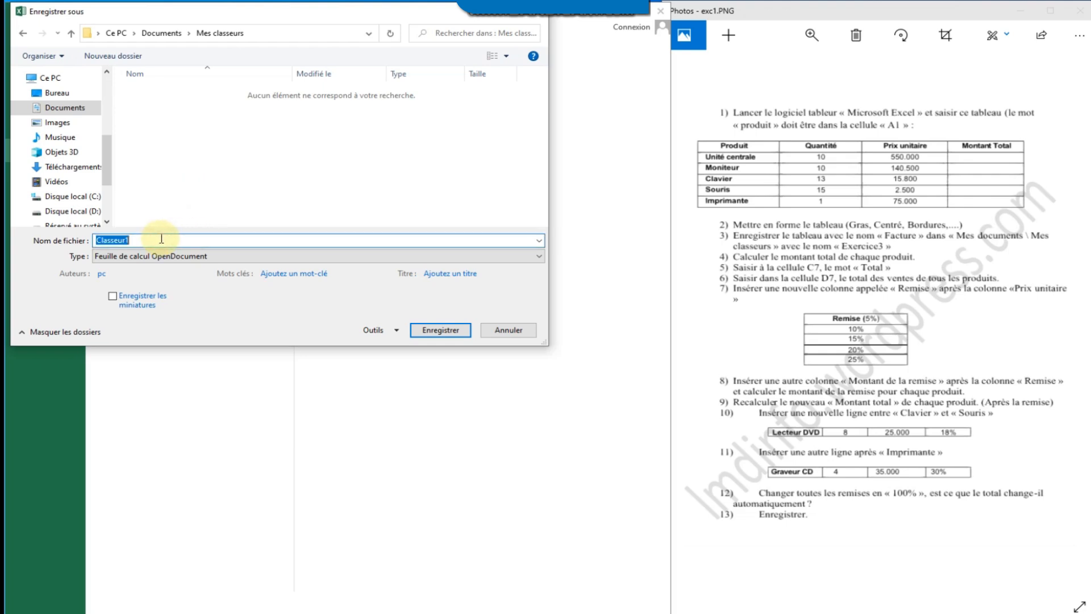
pyautogui.write('Exercice 3')
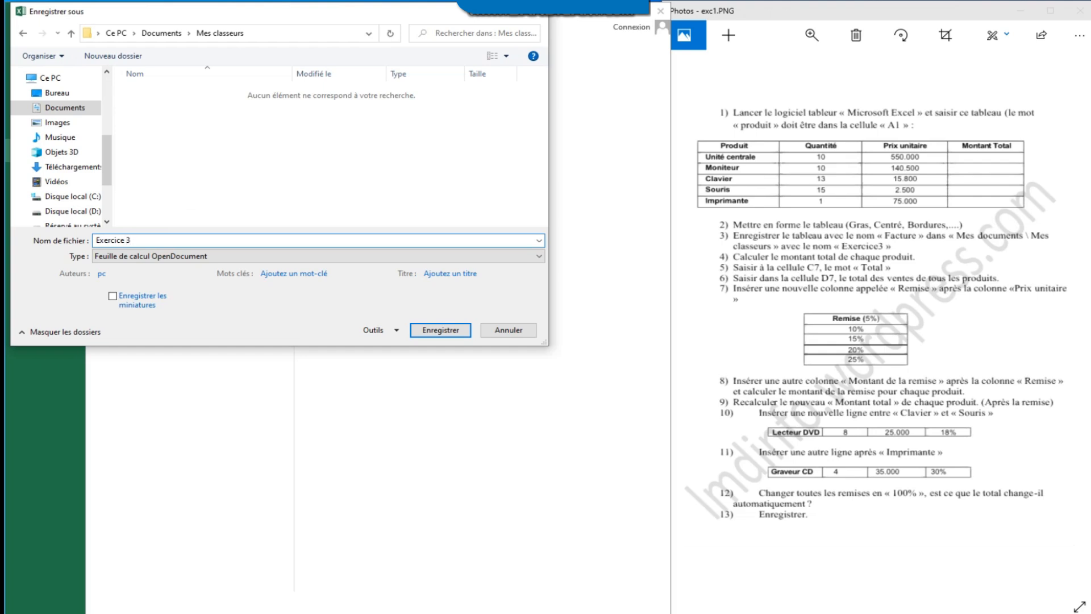
pyautogui.click(483, 256)
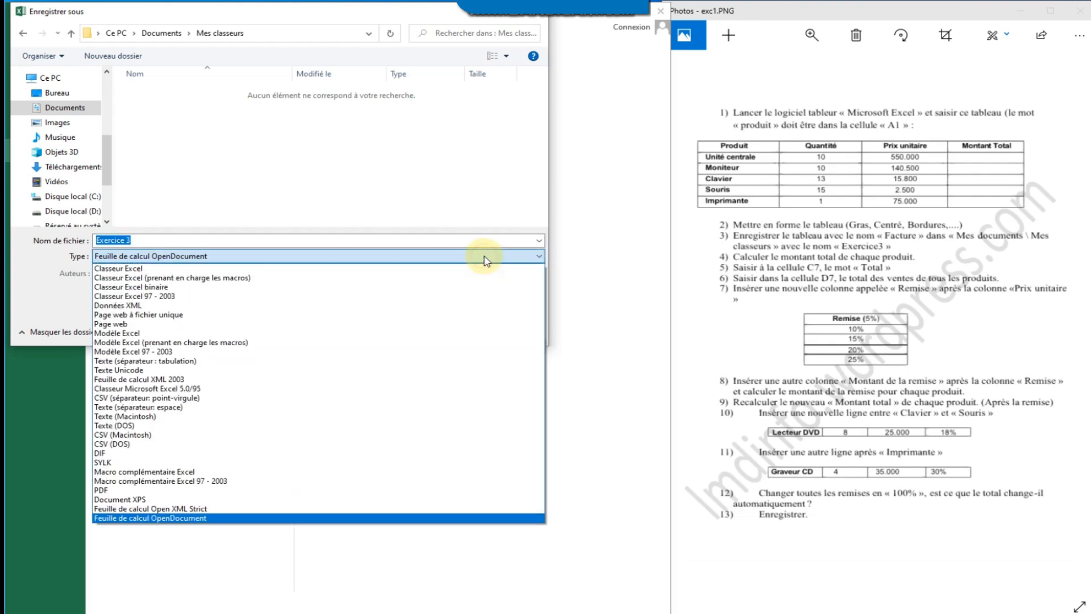
pyautogui.click(217, 268)
pyautogui.click(459, 335)
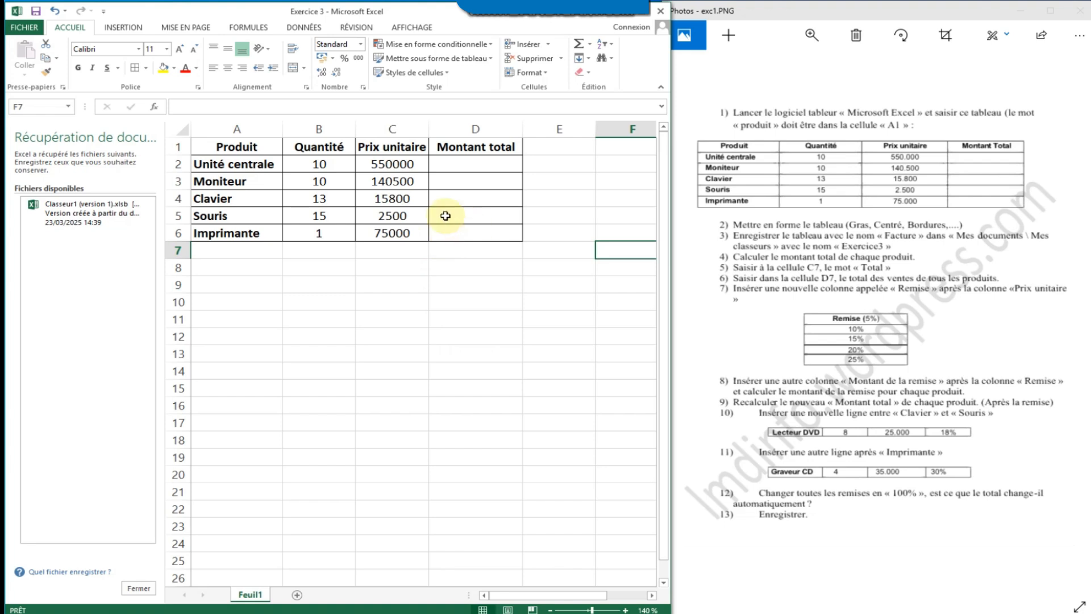
# Calculate the total amount in D2 with the formula =B2*C2 and fill it down to D6
pyautogui.click(483, 163)
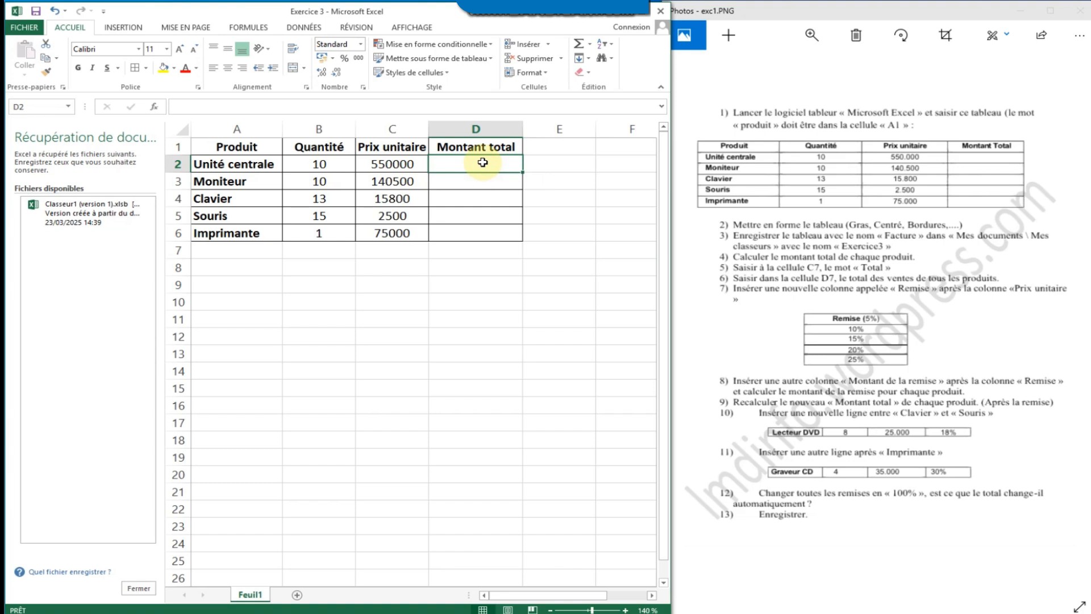
pyautogui.write('=')
pyautogui.click(338, 161)
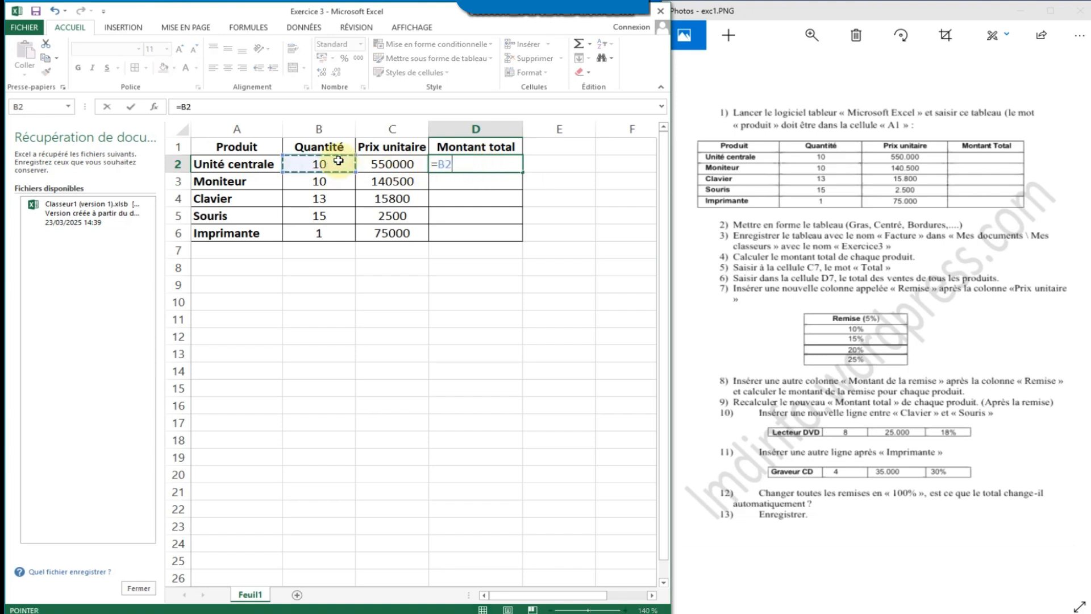
pyautogui.write('*')
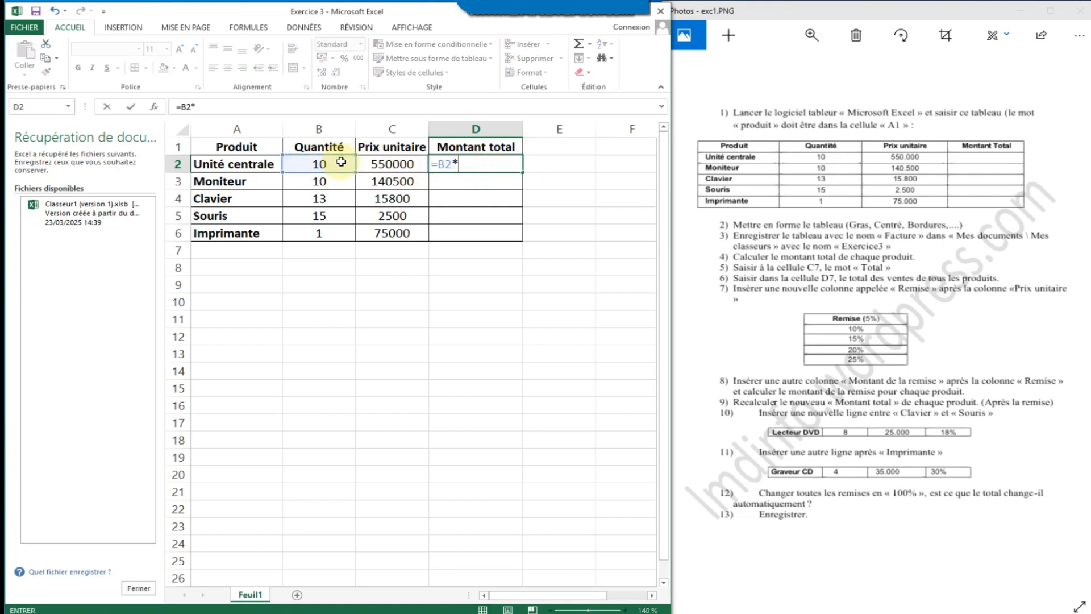
pyautogui.click(387, 164)
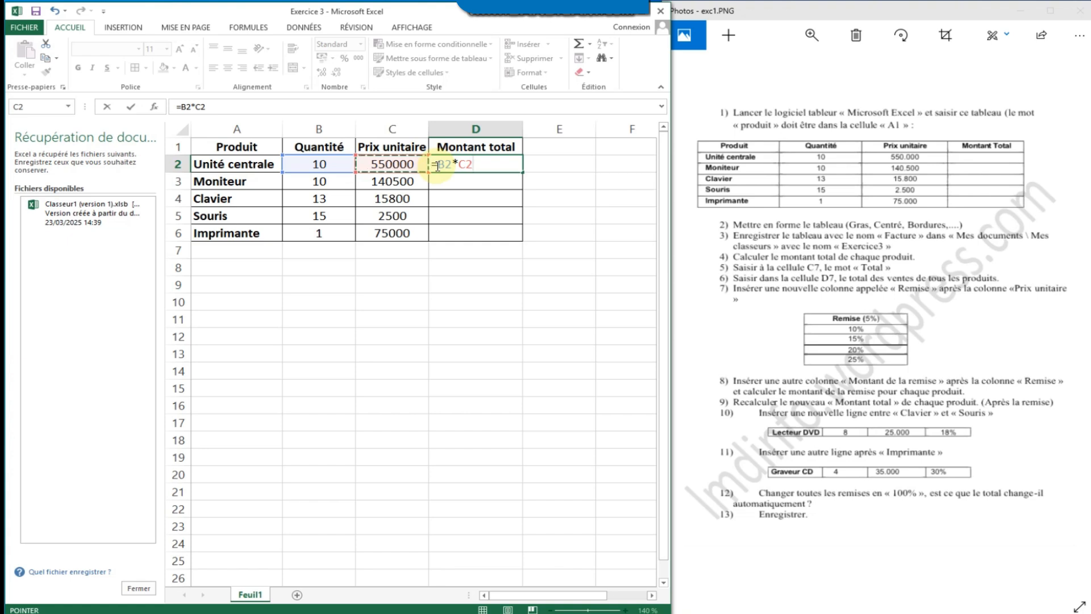
pyautogui.press('Return')
pyautogui.click(503, 165)
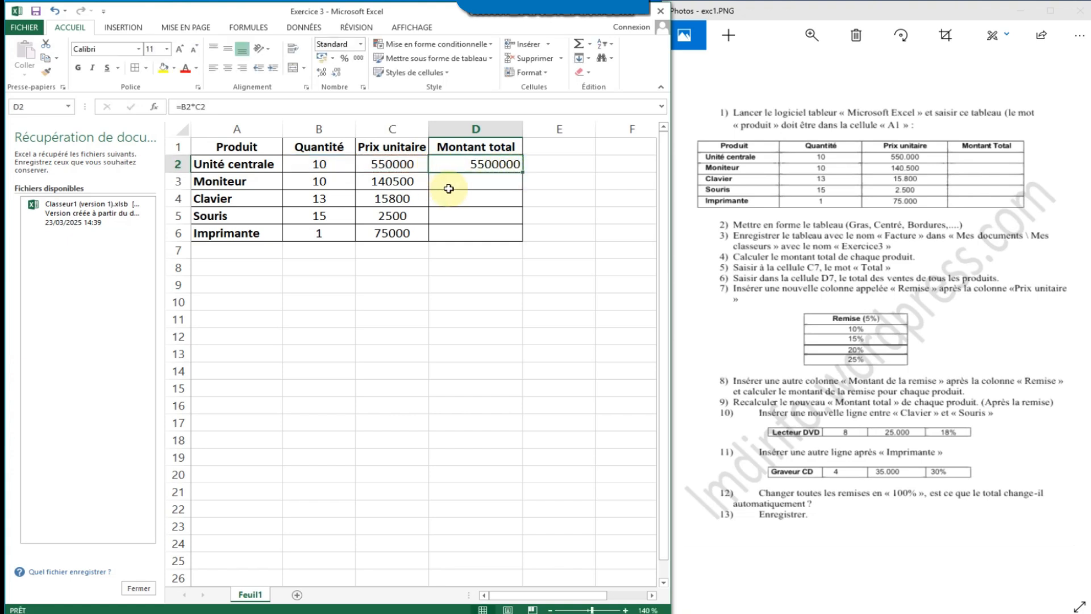
pyautogui.moveTo(523, 171); pyautogui.dragTo(516, 236)
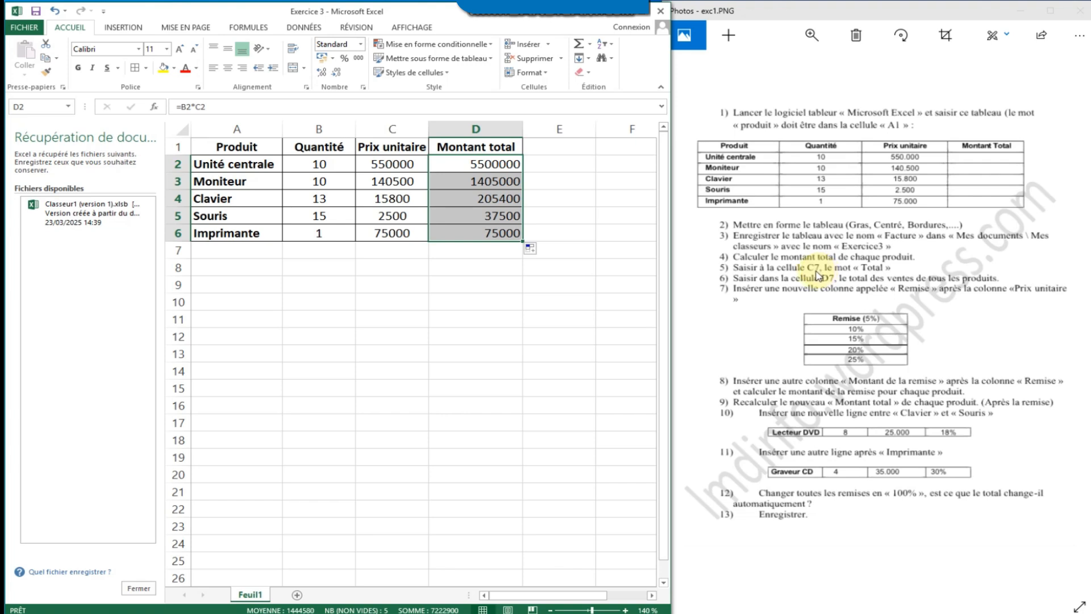
# Enter "Total" in C7 and sum the product amounts in D7 with =SOMME(D2:D6)
pyautogui.click(384, 253)
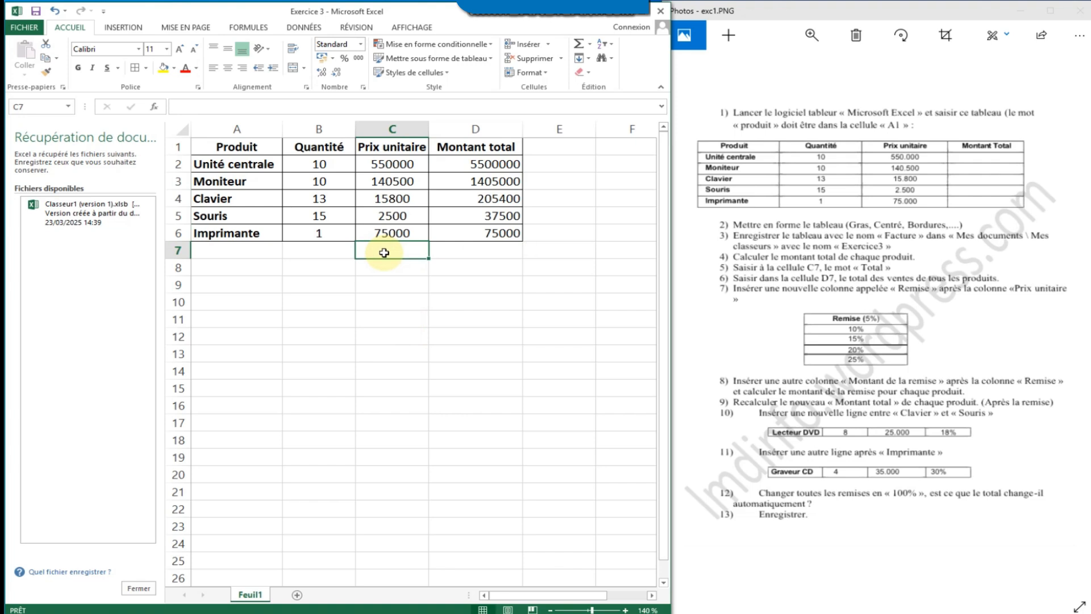
pyautogui.write('Total')
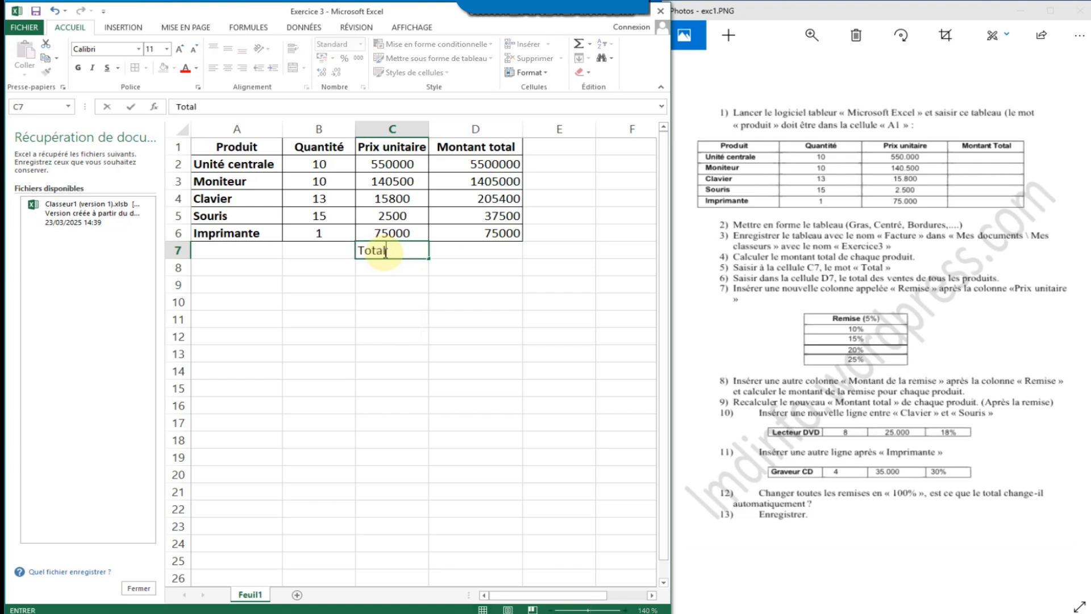
pyautogui.click(401, 269)
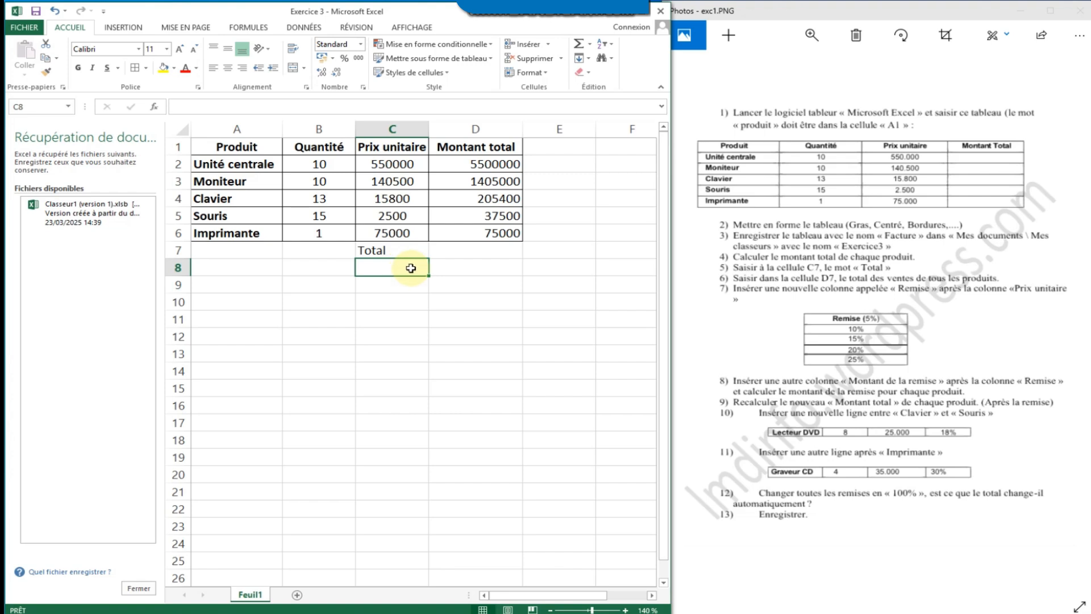
pyautogui.click(482, 249)
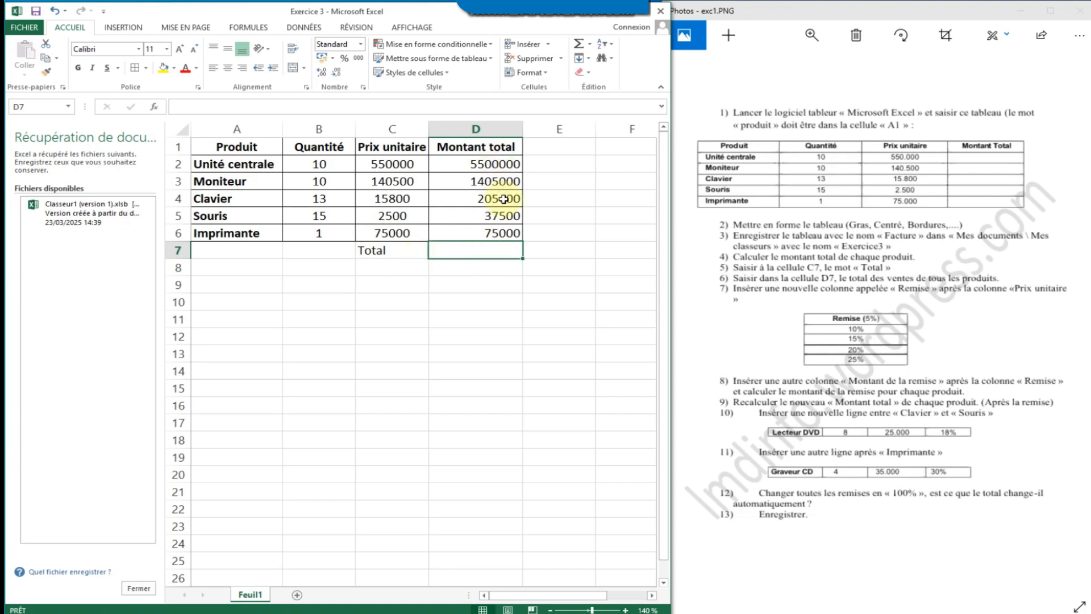
pyautogui.click(578, 47)
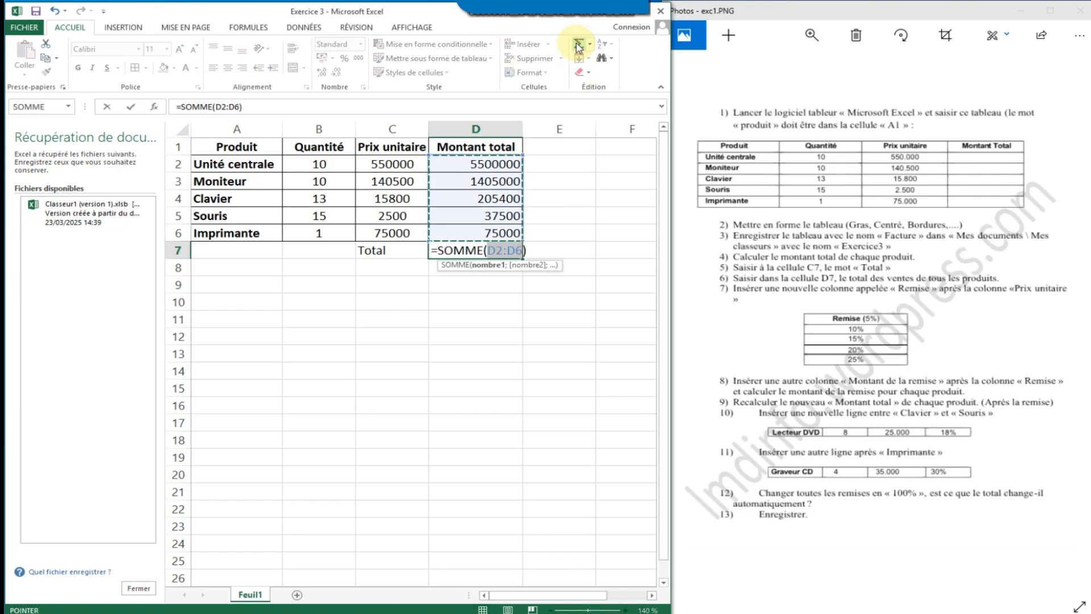
pyautogui.press('Return')
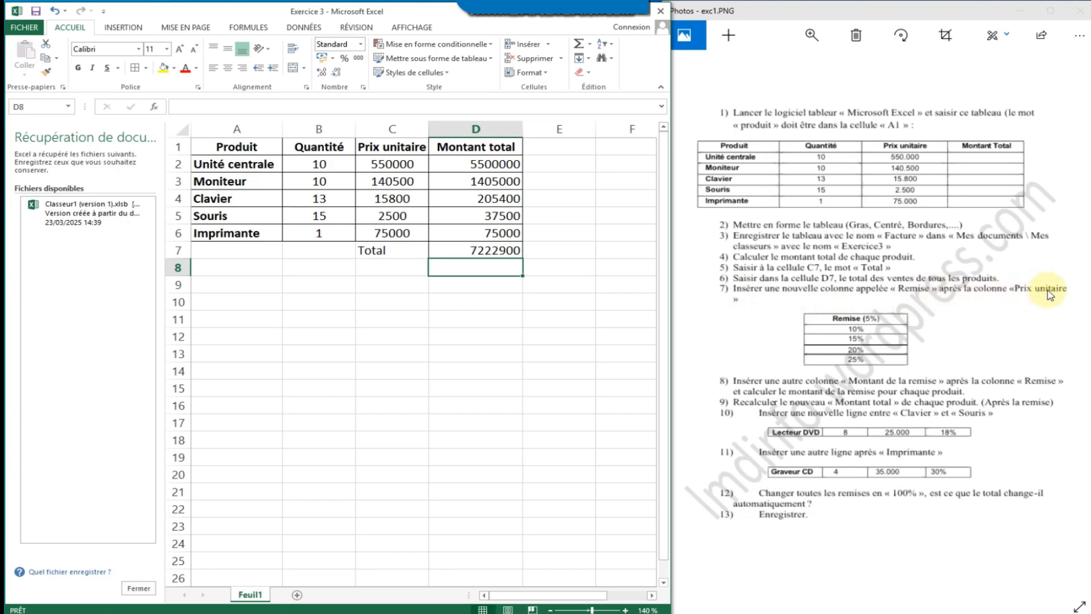
# Insert a new column between "Prix unitaire" and "Montant total" and enter the header "Remise" in D1
pyautogui.click(372, 149)
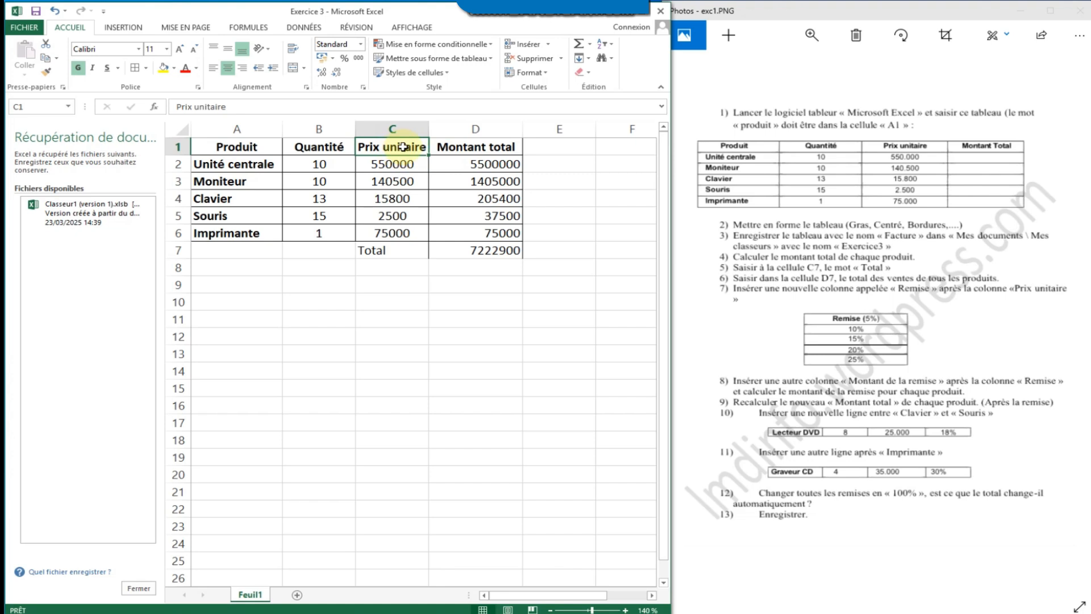
pyautogui.click(390, 127)
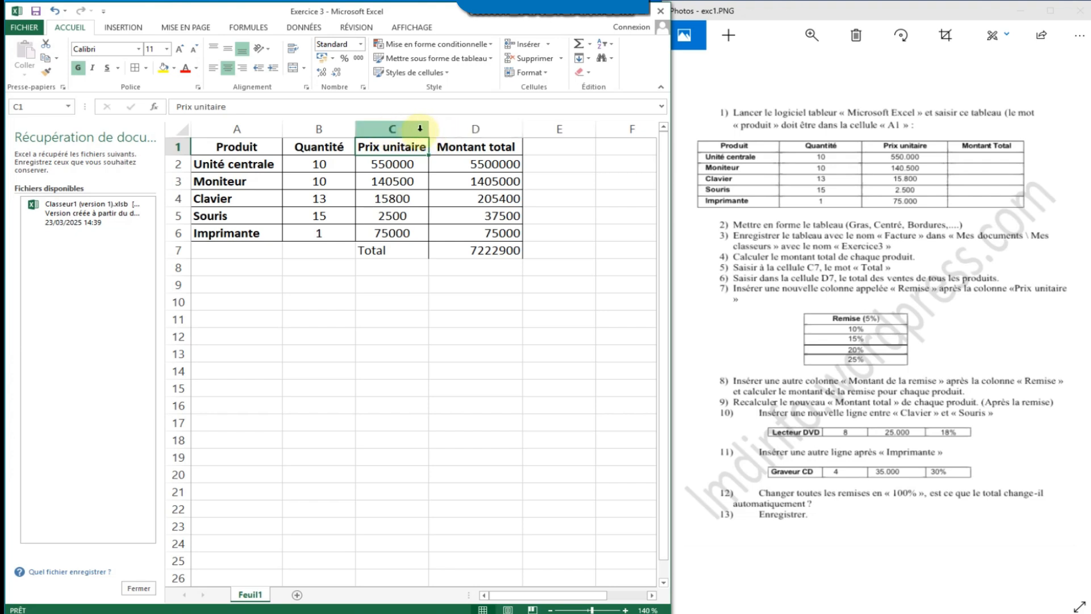
pyautogui.rightClick(452, 127)
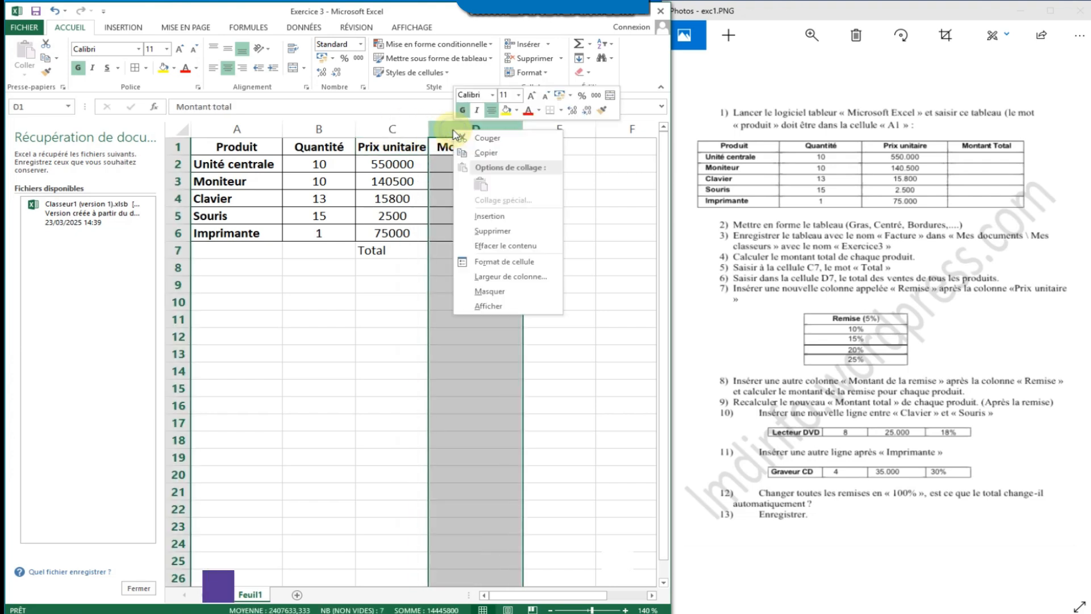
pyautogui.click(482, 216)
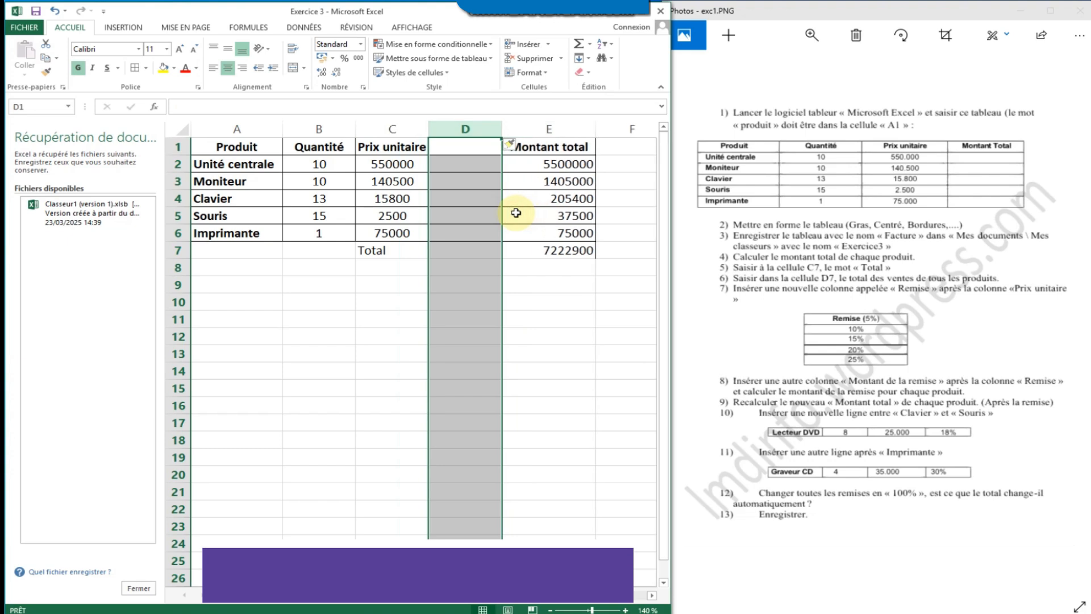
pyautogui.click(462, 148)
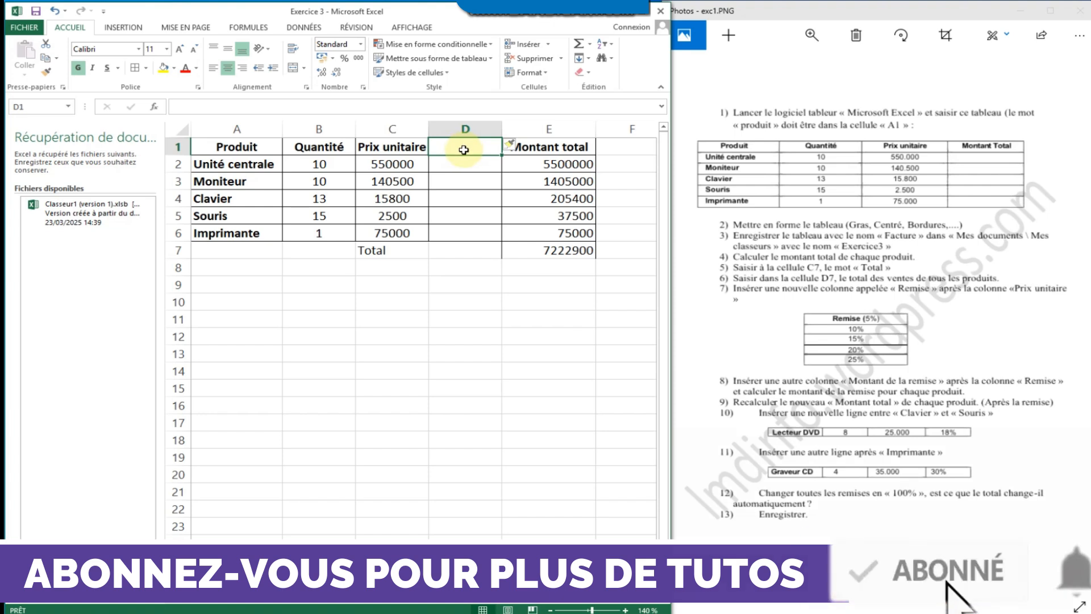
pyautogui.write('Remise')
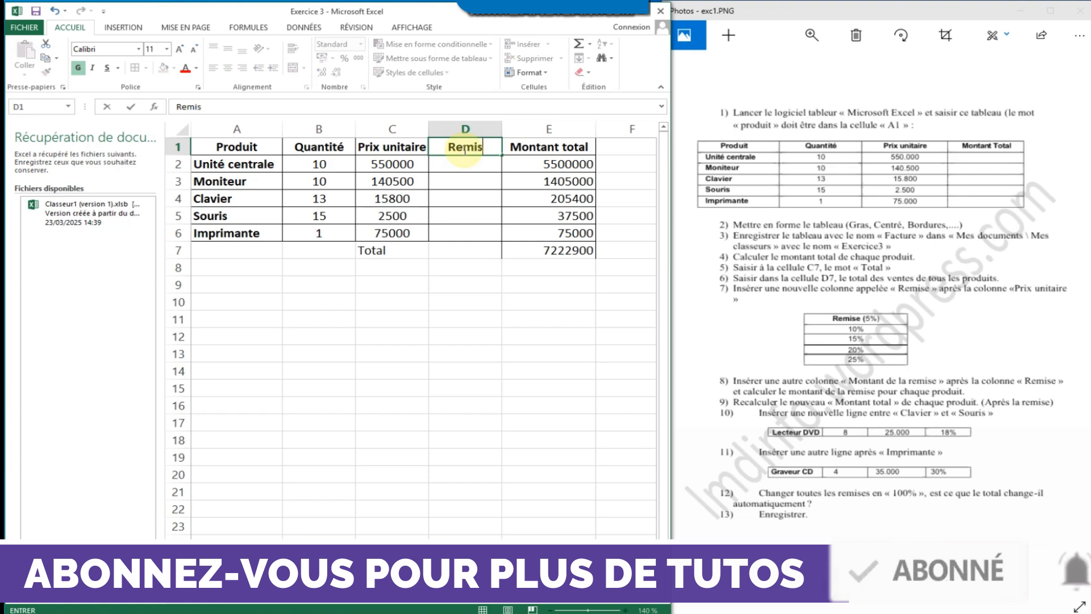
pyautogui.click(490, 179)
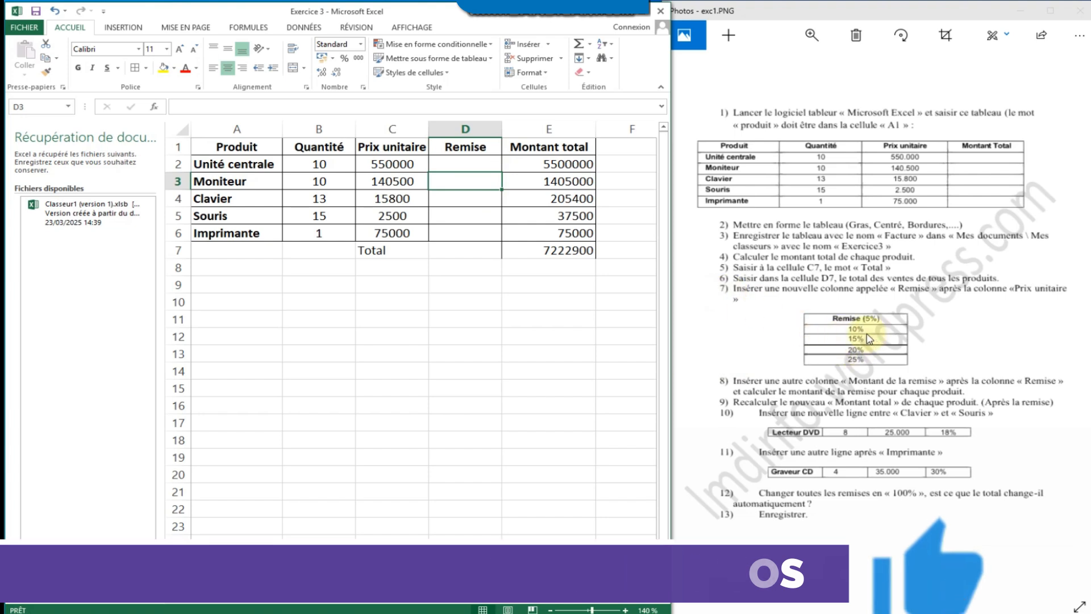
# Enter the discount rates 5%, 10%, 15%, 20% and 25% in cells D2 to D6 of the "Remise" column
pyautogui.click(466, 160)
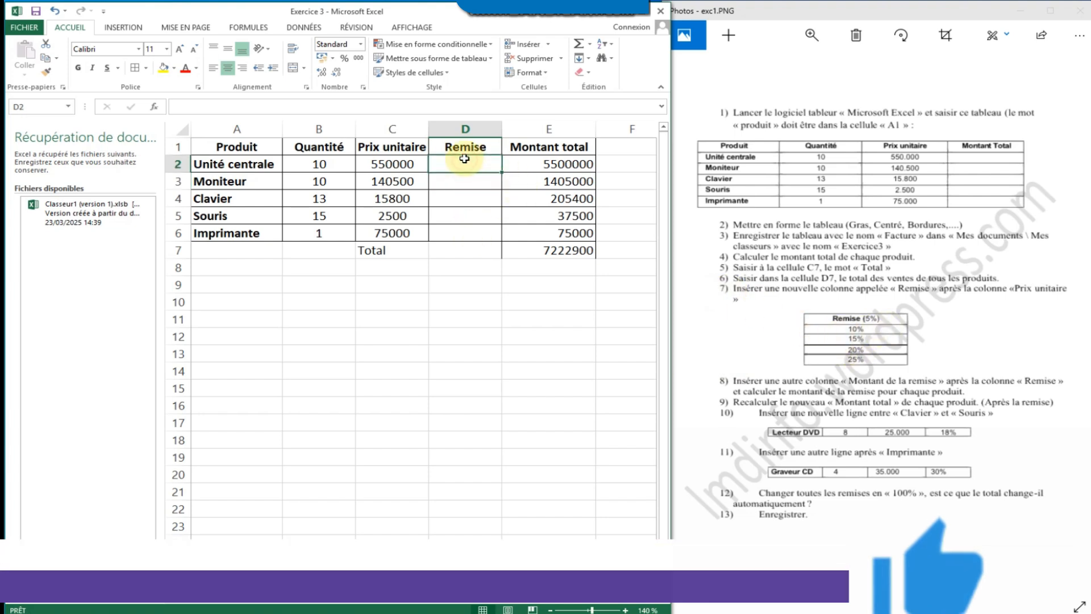
pyautogui.write('5ù')
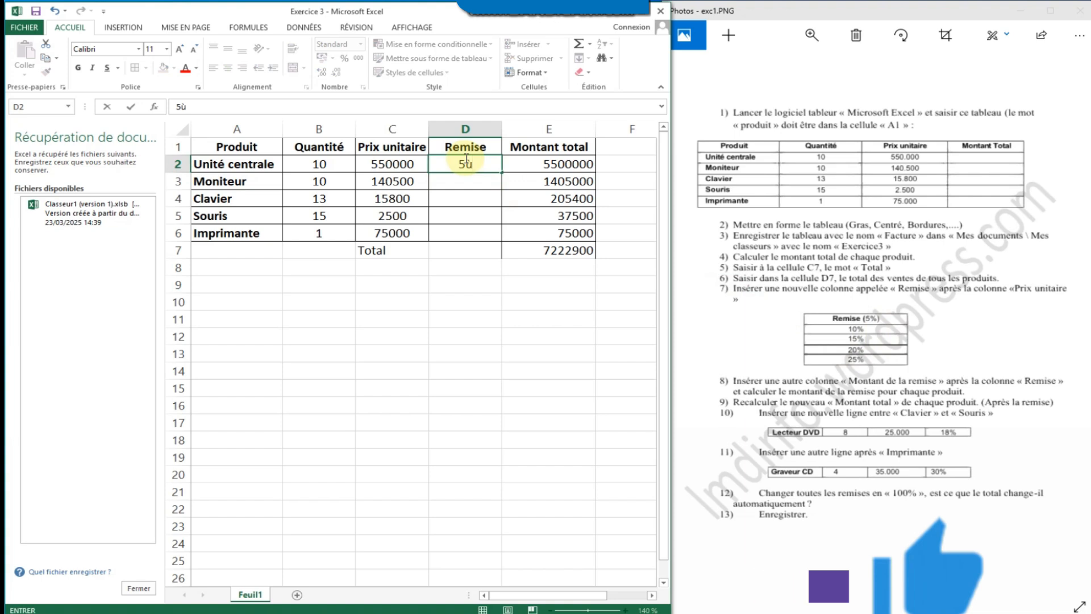
pyautogui.press('BackSpace')
pyautogui.write('%')
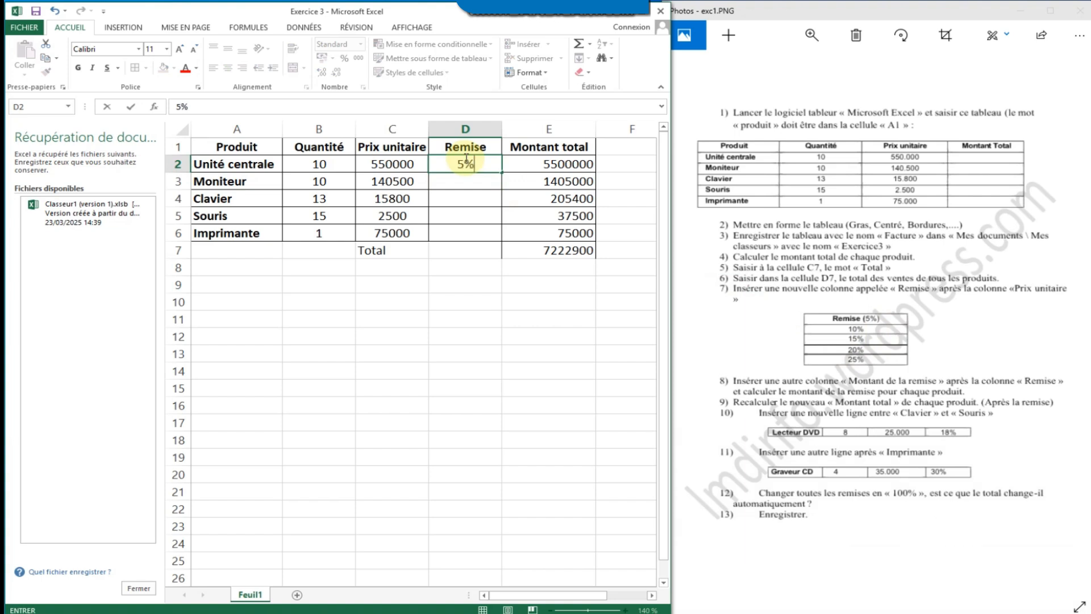
pyautogui.press('Return')
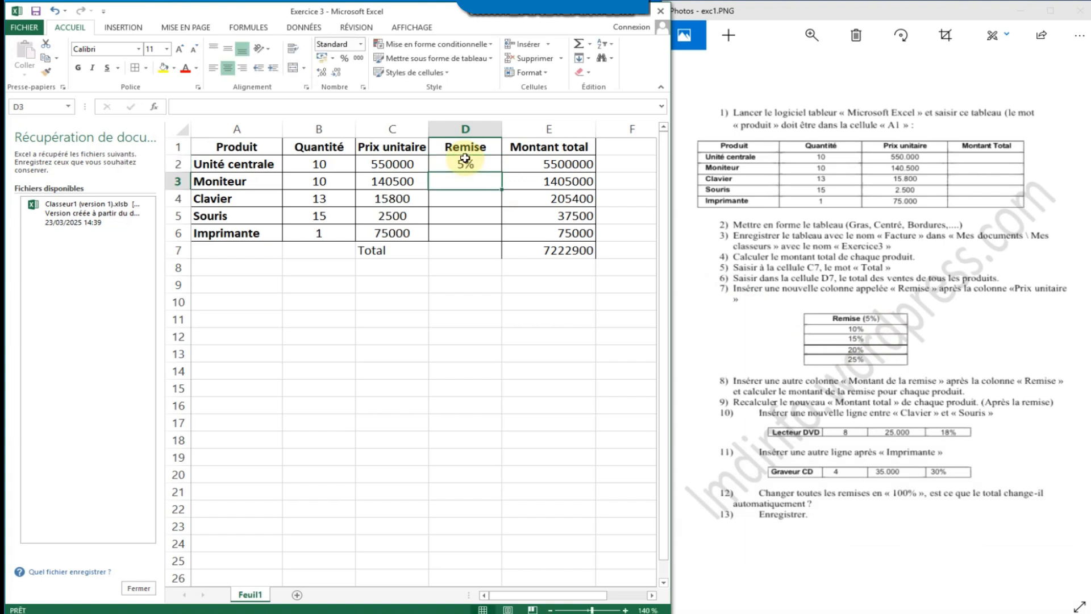
pyautogui.write('10')
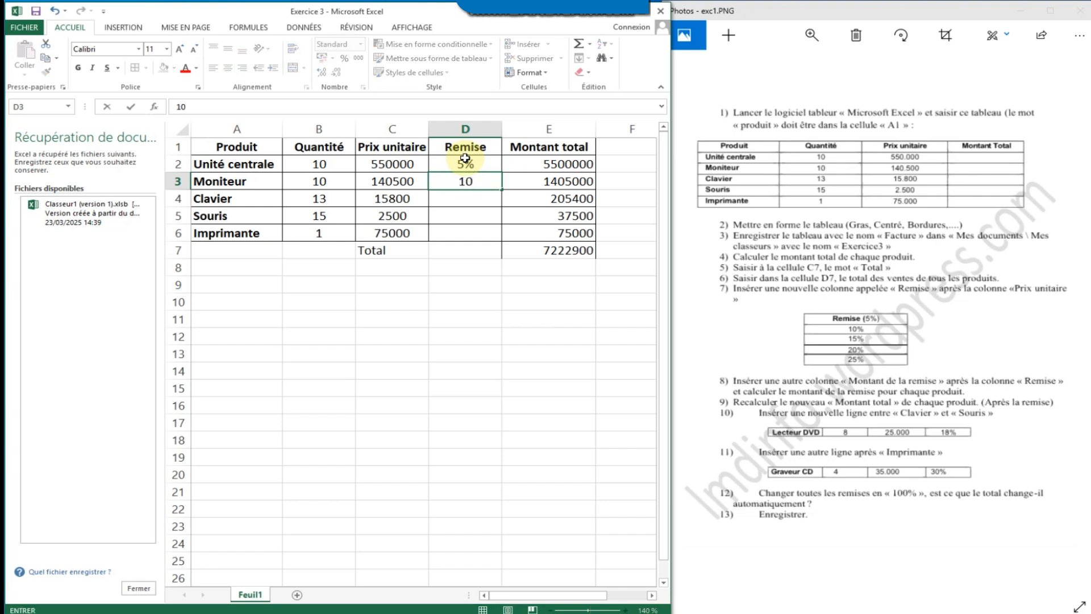
pyautogui.write('%')
pyautogui.press('Return')
pyautogui.write('15%')
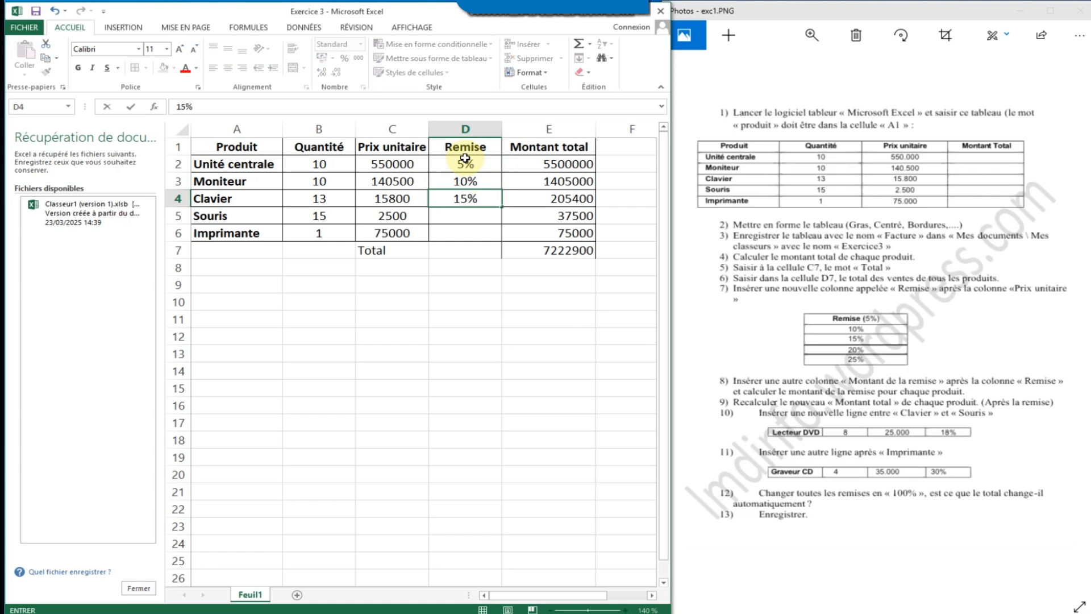
pyautogui.press('Return')
pyautogui.write('20%')
pyautogui.press('Return')
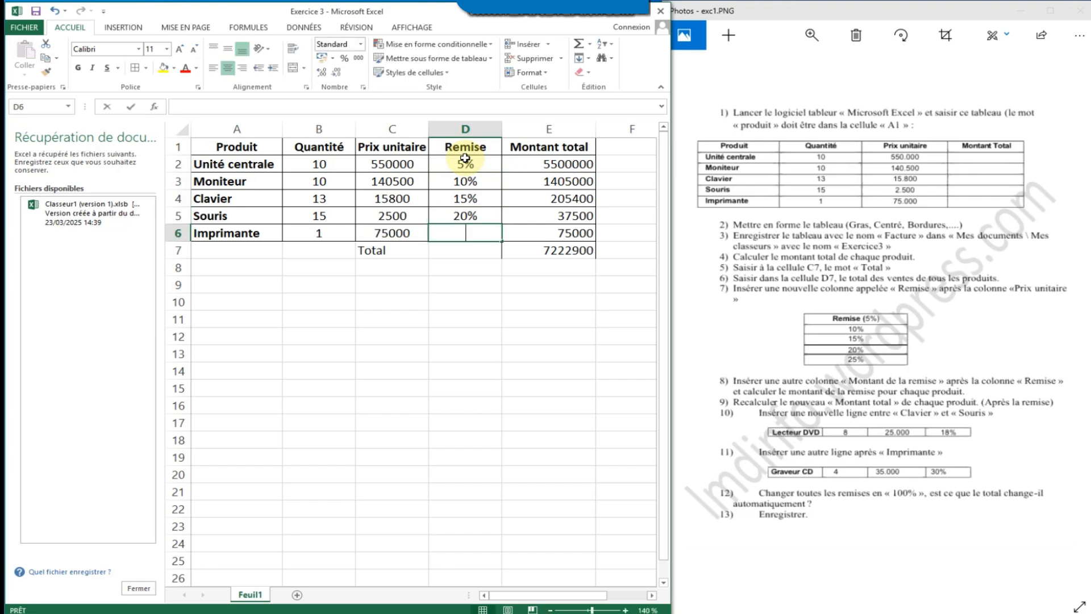
pyautogui.write('25%')
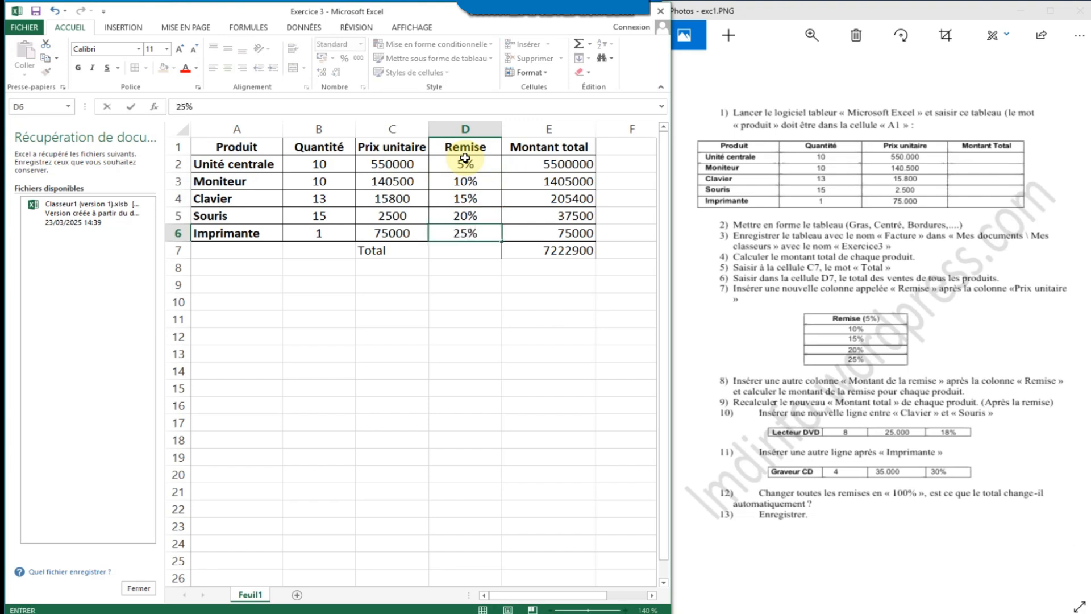
pyautogui.click(517, 286)
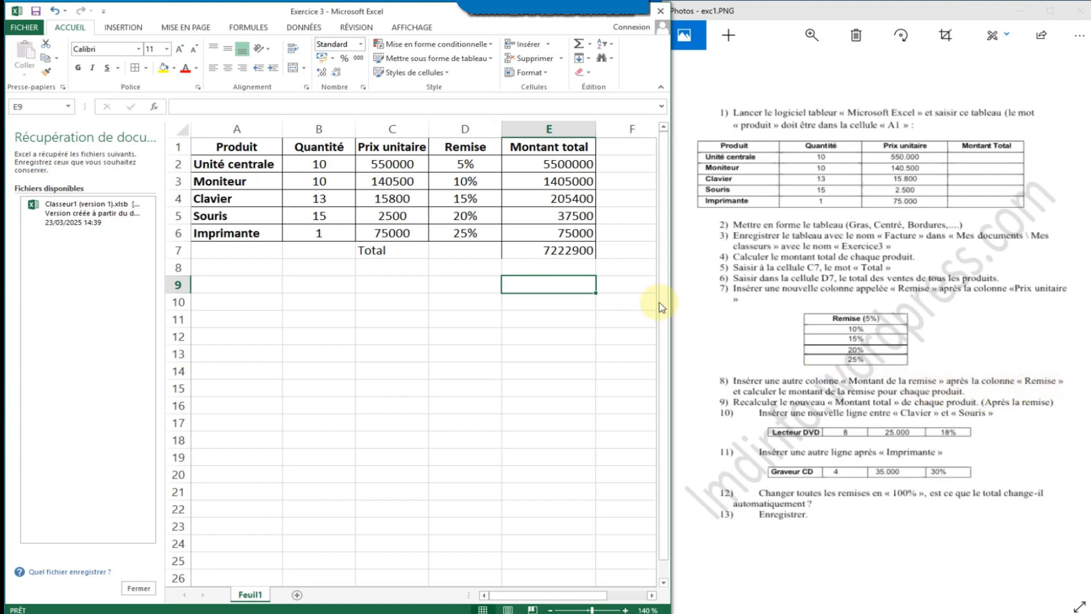
# Insert another column between "Remise" and "Montant total" and enter the header "Montant de la remise" in E1
pyautogui.click(534, 132)
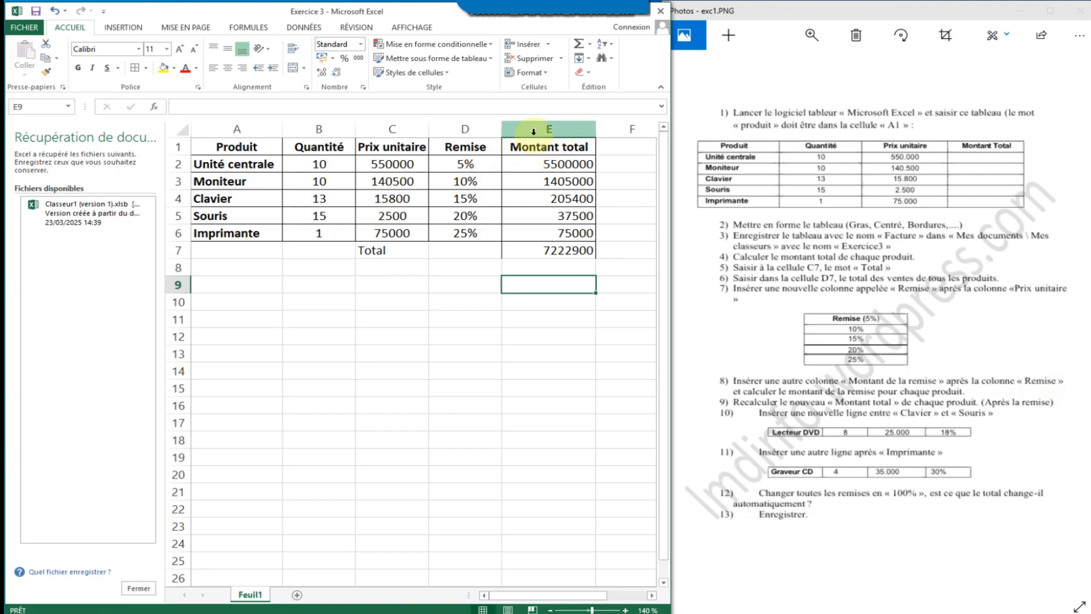
pyautogui.rightClick(526, 127)
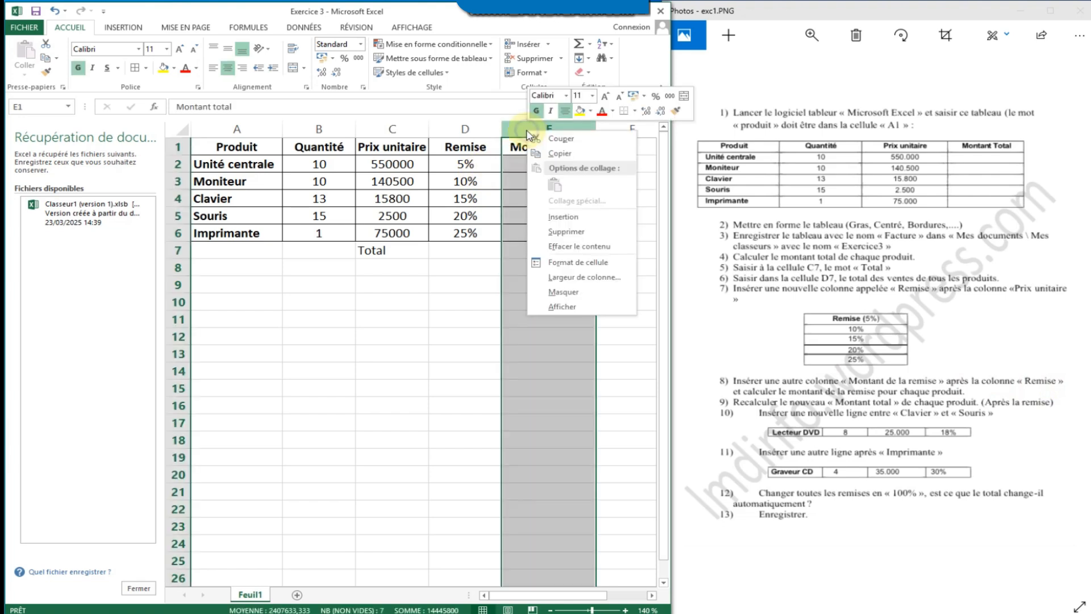
pyautogui.click(568, 218)
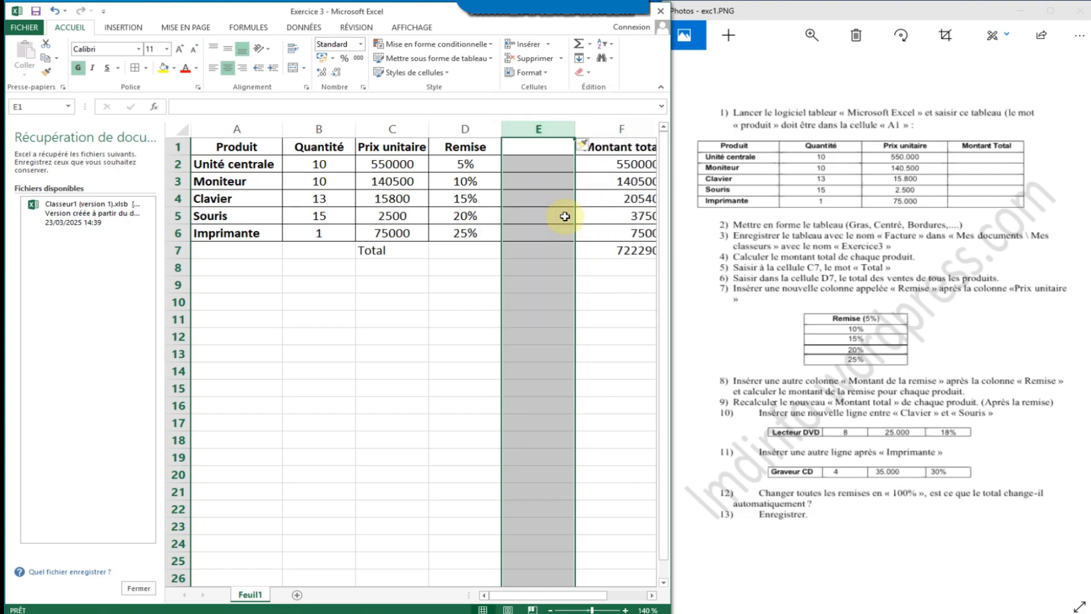
pyautogui.click(532, 147)
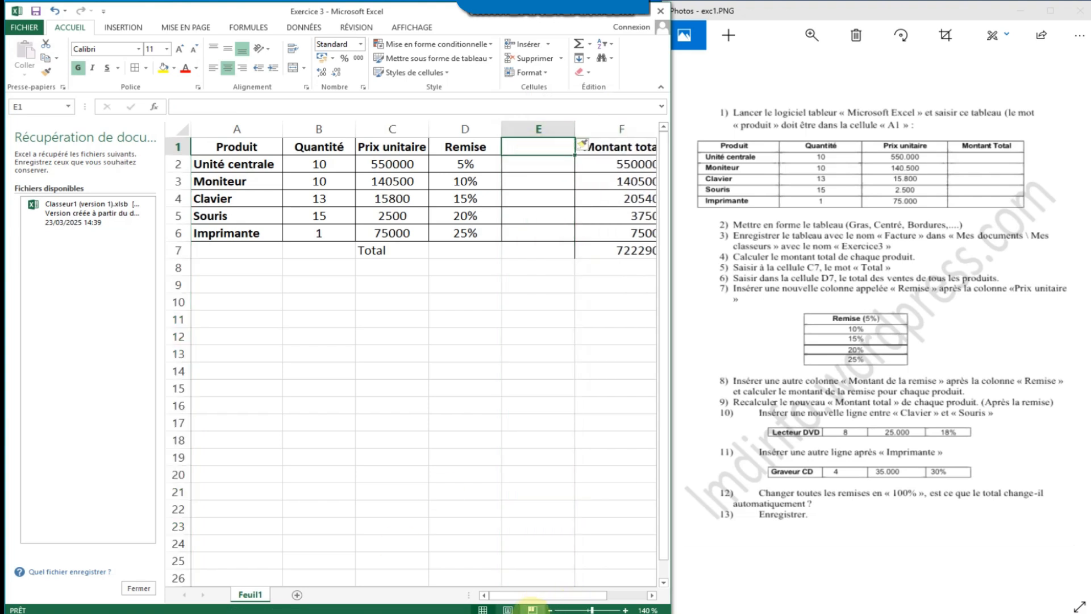
pyautogui.click(551, 609)
pyautogui.click(550, 610)
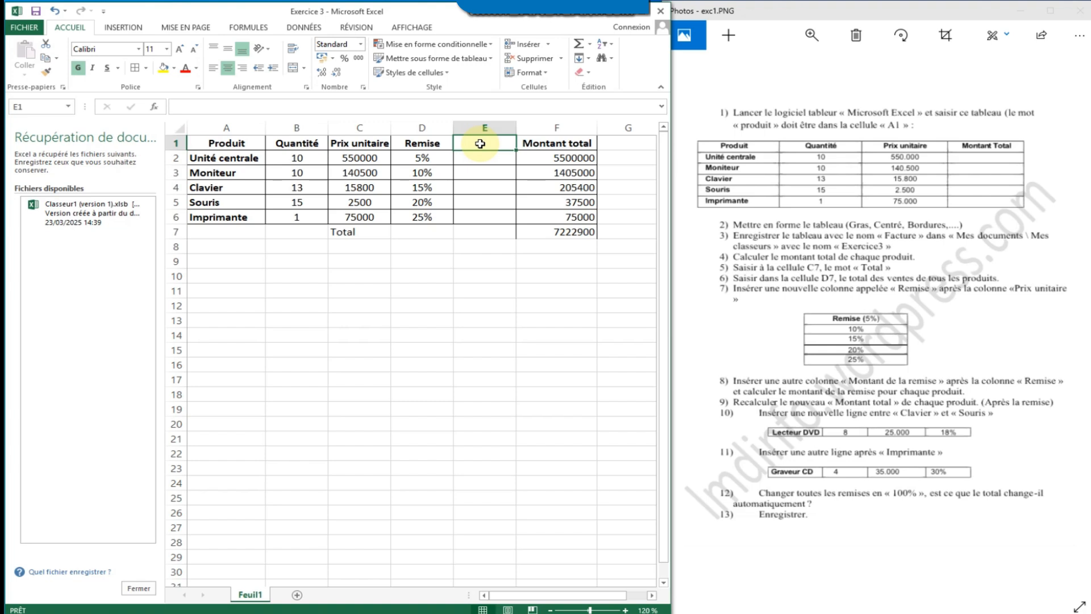
pyautogui.write('Montant')
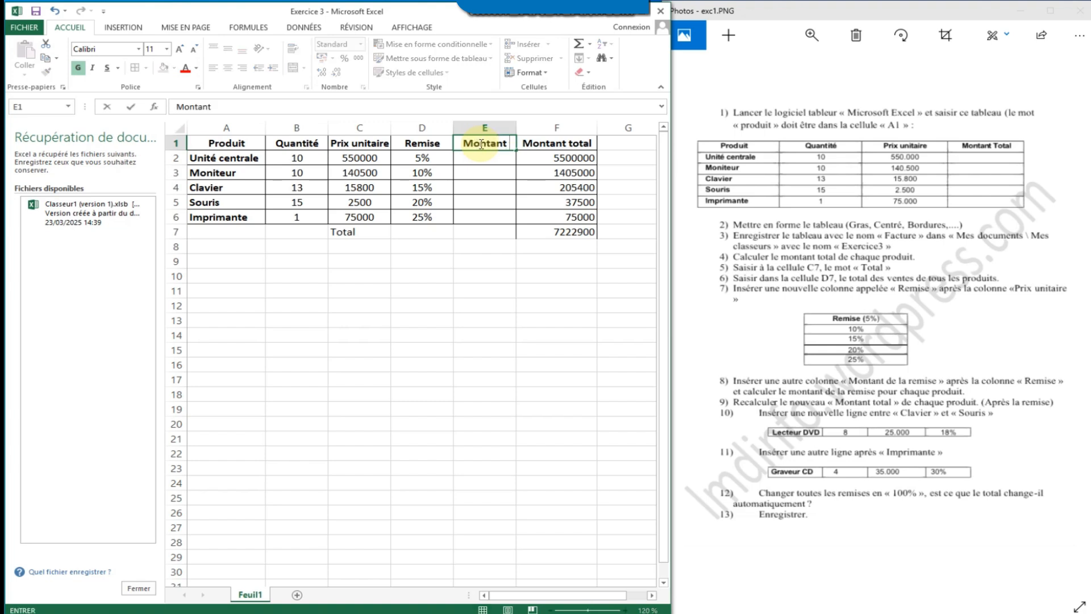
pyautogui.write(' de la r')
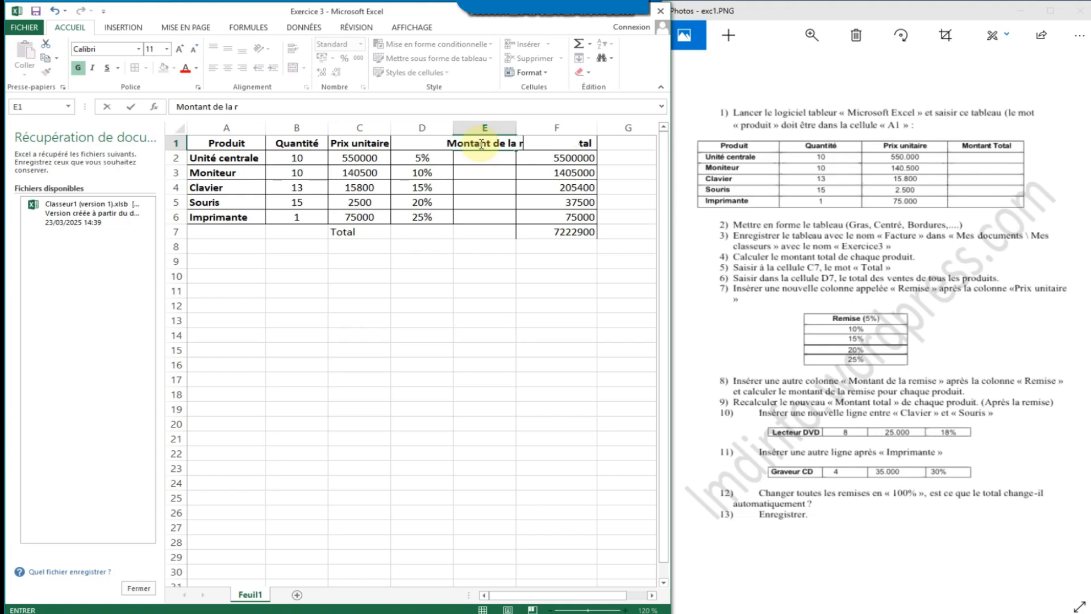
pyautogui.write('emise')
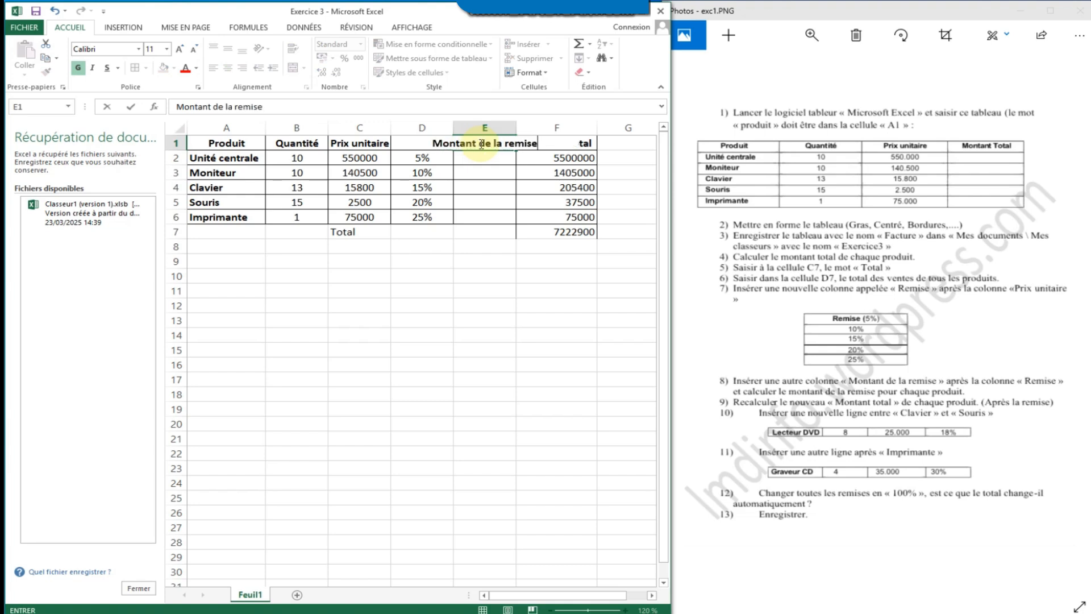
pyautogui.click(503, 269)
# Widen column E to fit its header and close the document recovery pane, allowing the recovered files to be deleted
pyautogui.moveTo(514, 127); pyautogui.dragTo(575, 126)
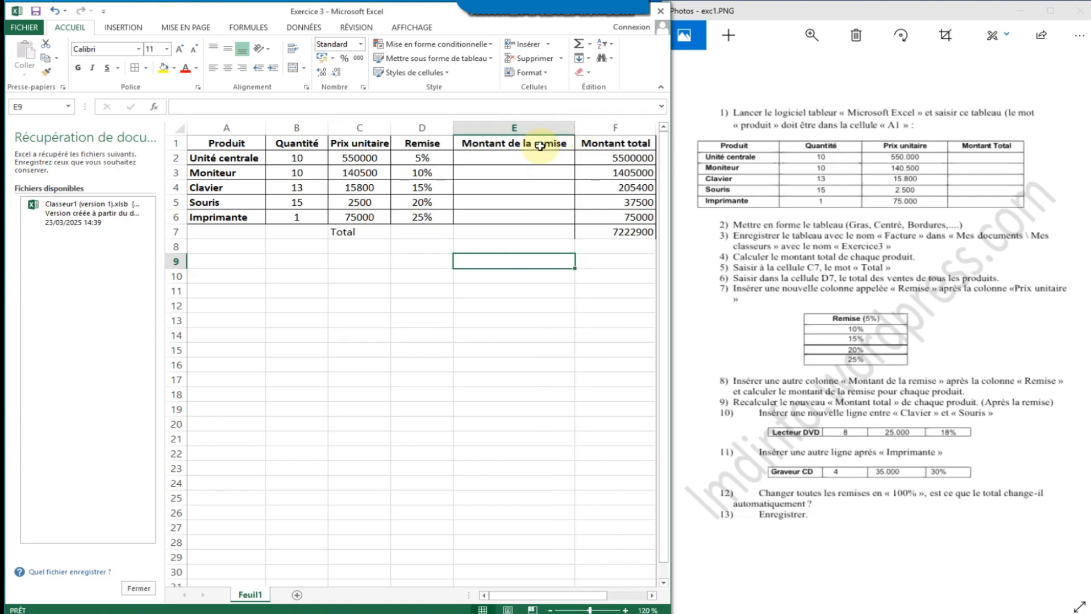
pyautogui.click(141, 590)
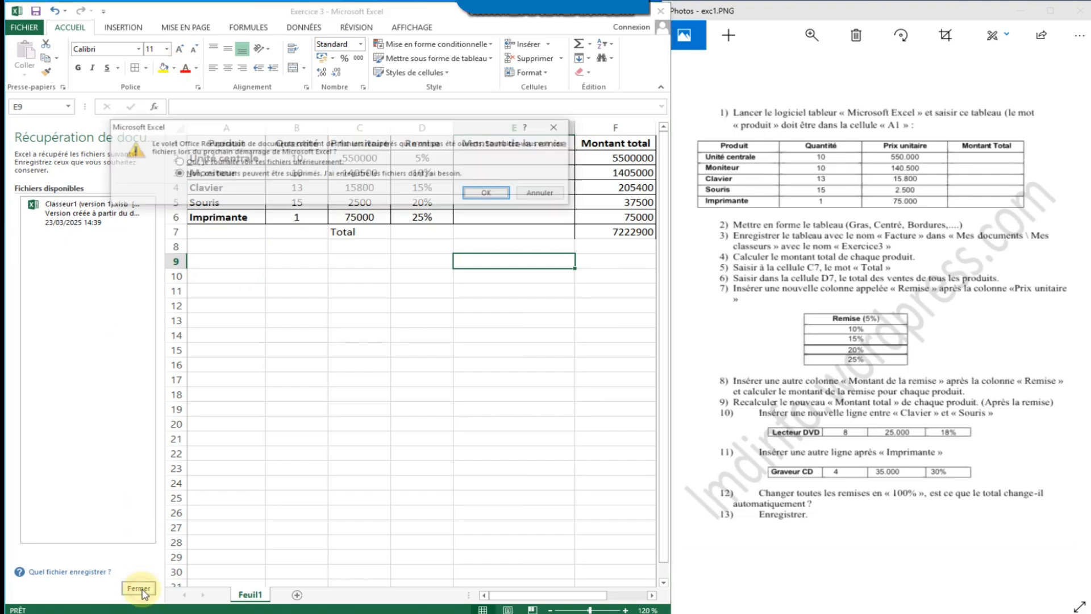
pyautogui.click(486, 193)
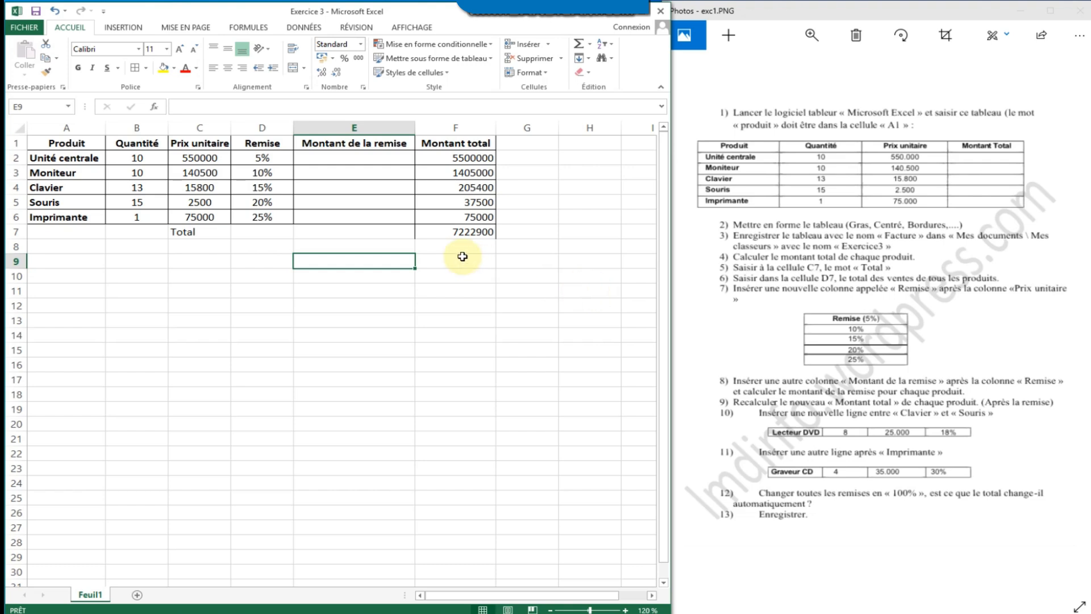
# Calculate the discount amount for "Unité centrale" in E2 with the formula =C2*D2
pyautogui.click(340, 159)
pyautogui.write('=')
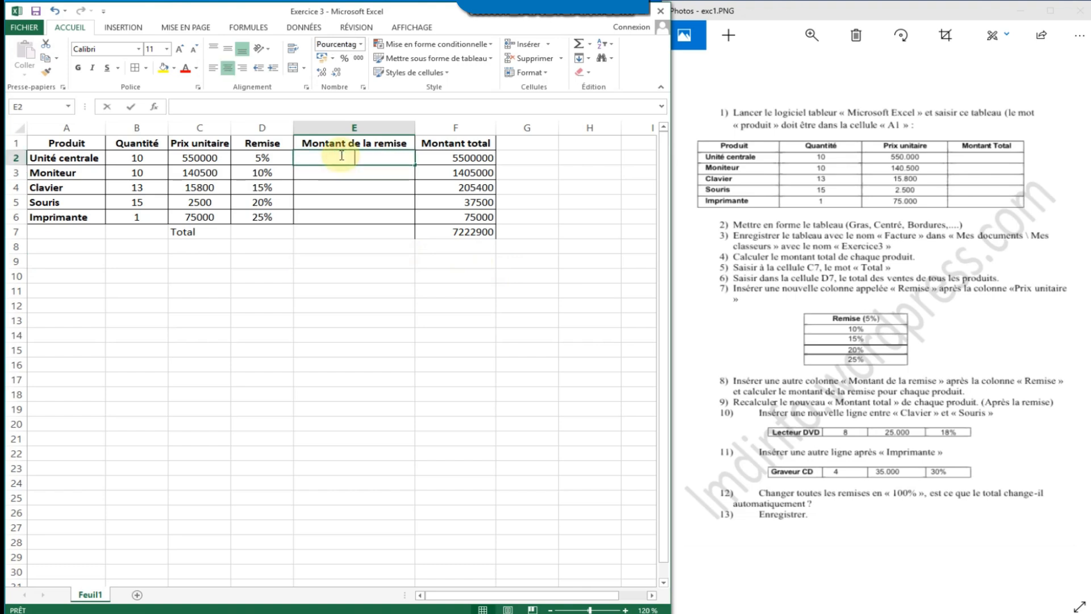
pyautogui.click(200, 159)
pyautogui.write('*')
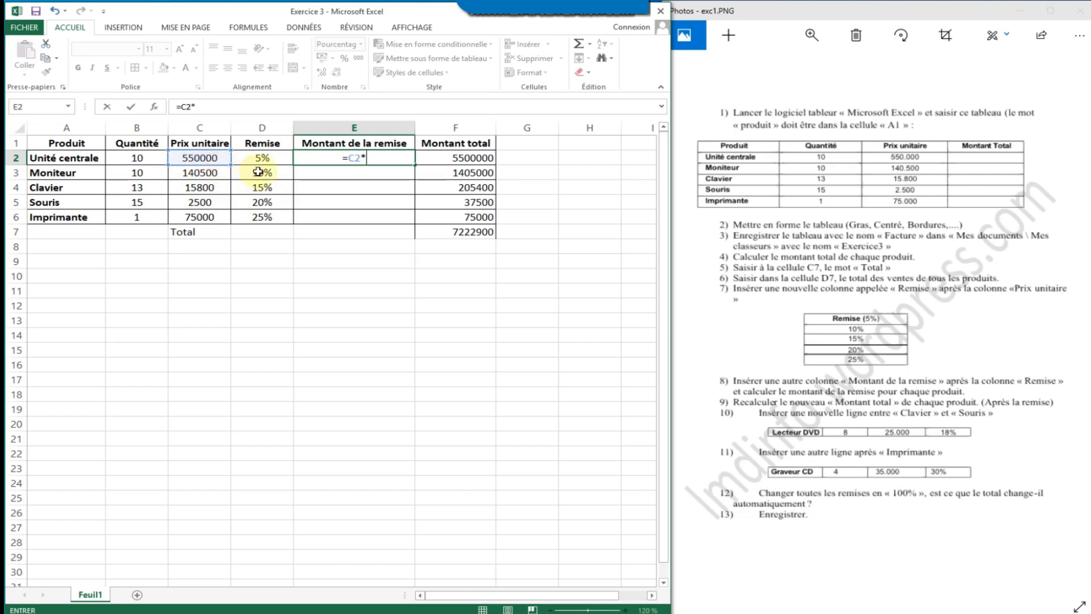
pyautogui.click(260, 159)
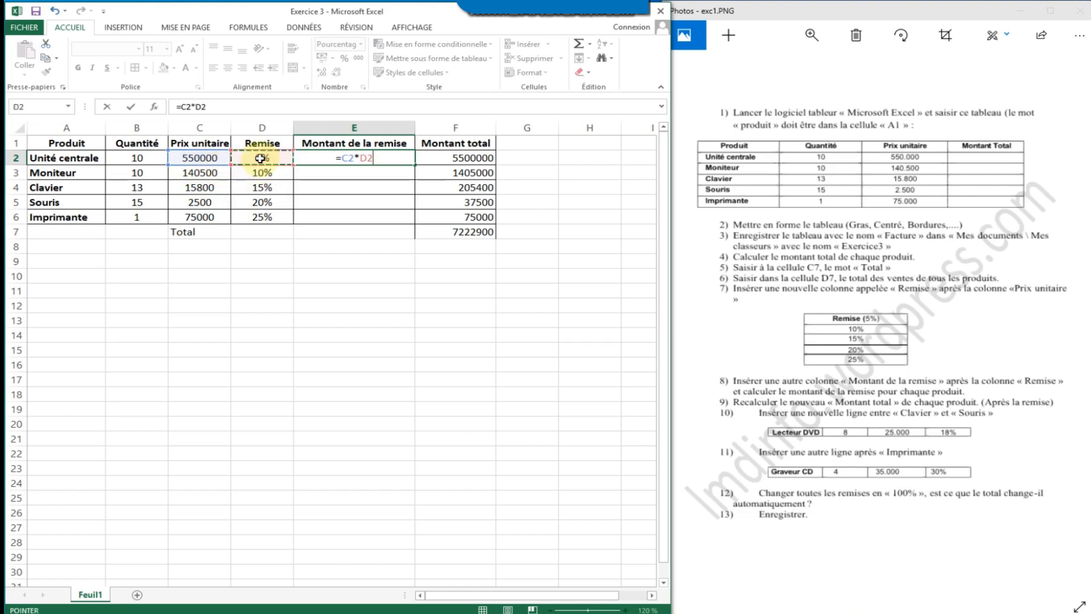
pyautogui.press('Return')
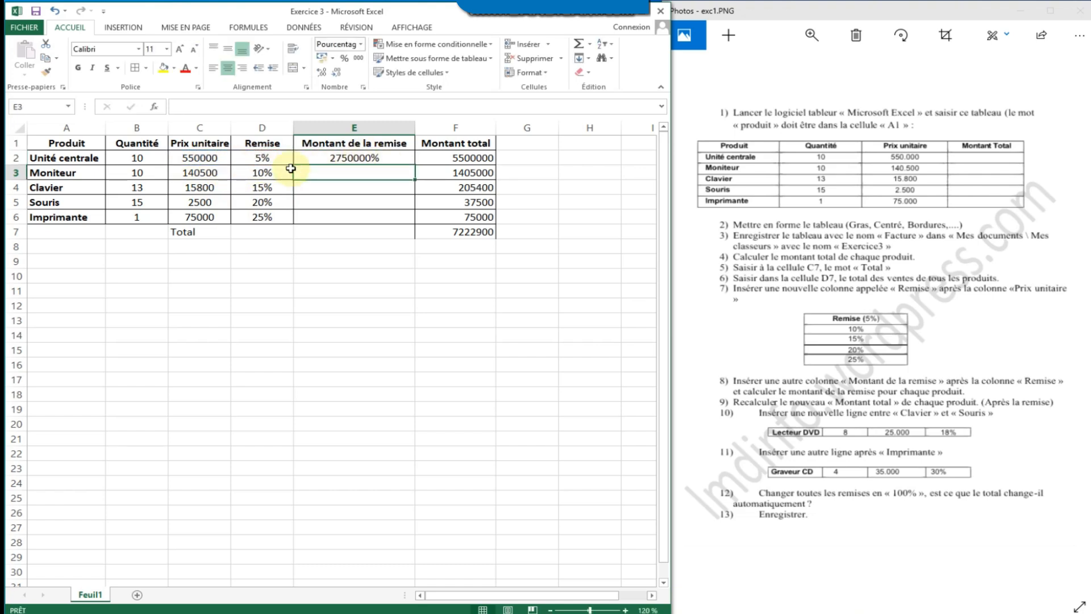
# Change the number format of E2 to Nombre and fill its formula down to E6
pyautogui.click(326, 159)
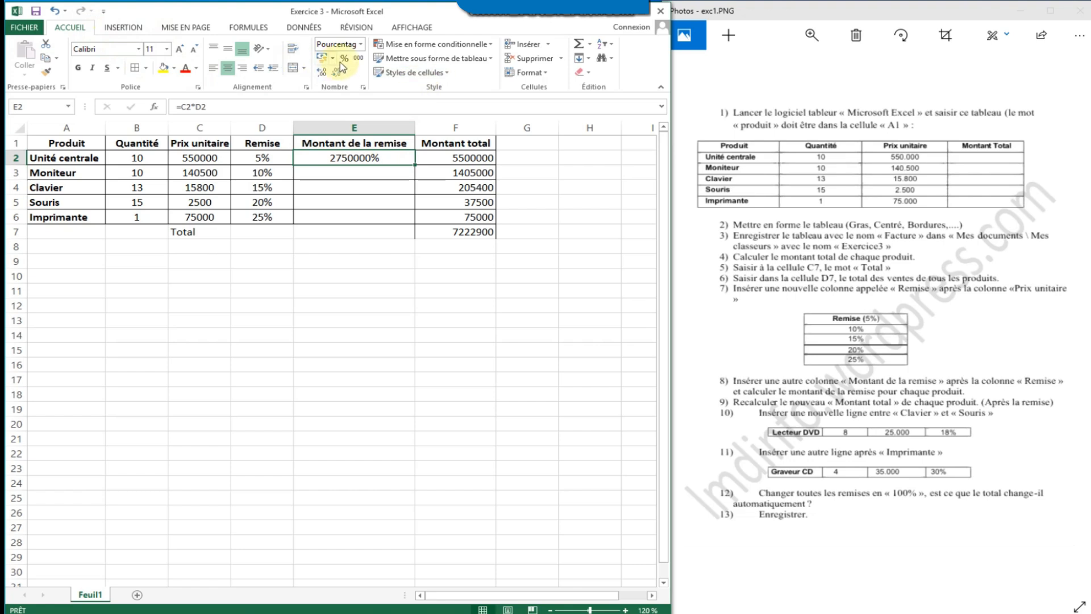
pyautogui.click(360, 45)
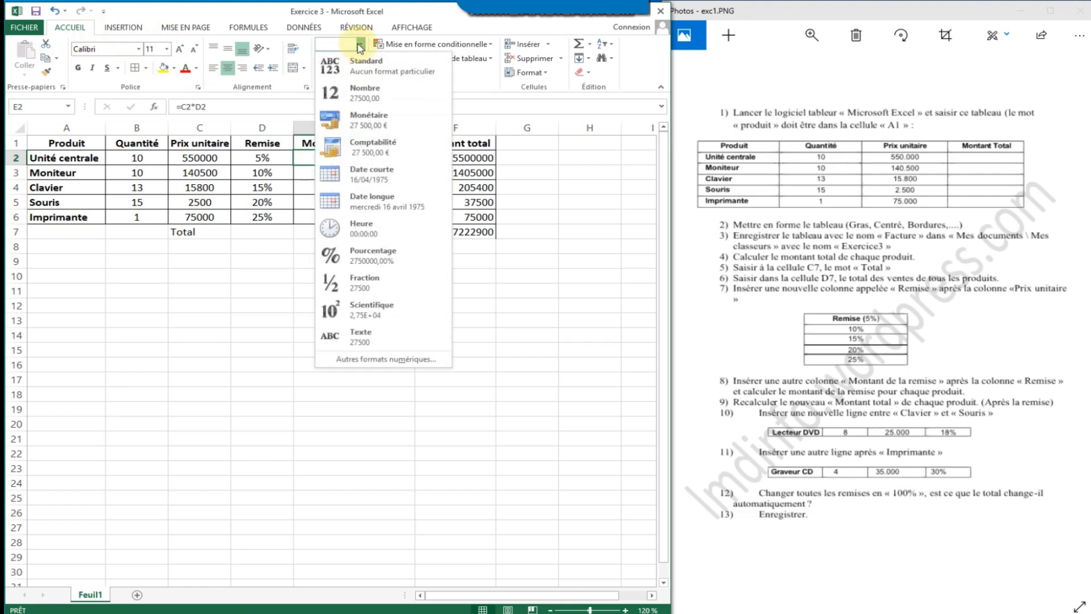
pyautogui.click(359, 92)
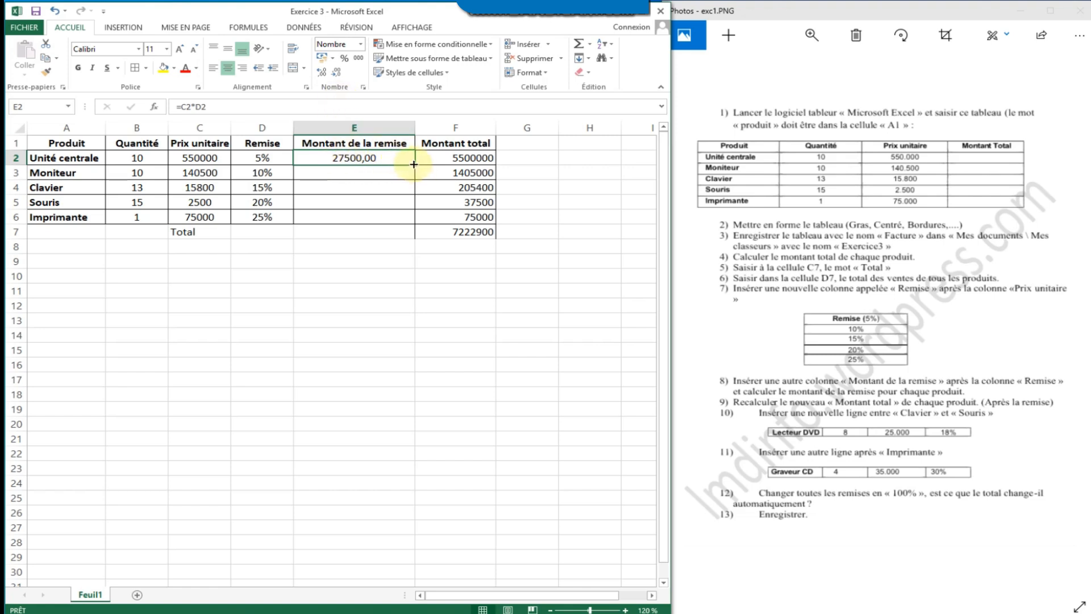
pyautogui.moveTo(415, 164); pyautogui.dragTo(415, 225)
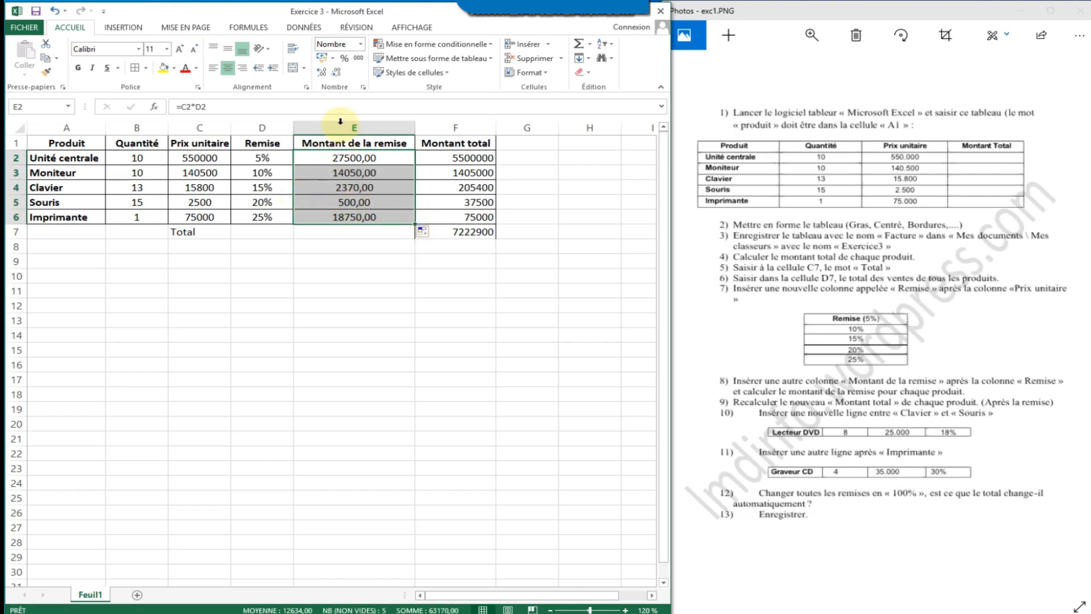
# Reduce the decimals of the discount amounts in E2:E6 to zero
pyautogui.click(338, 74)
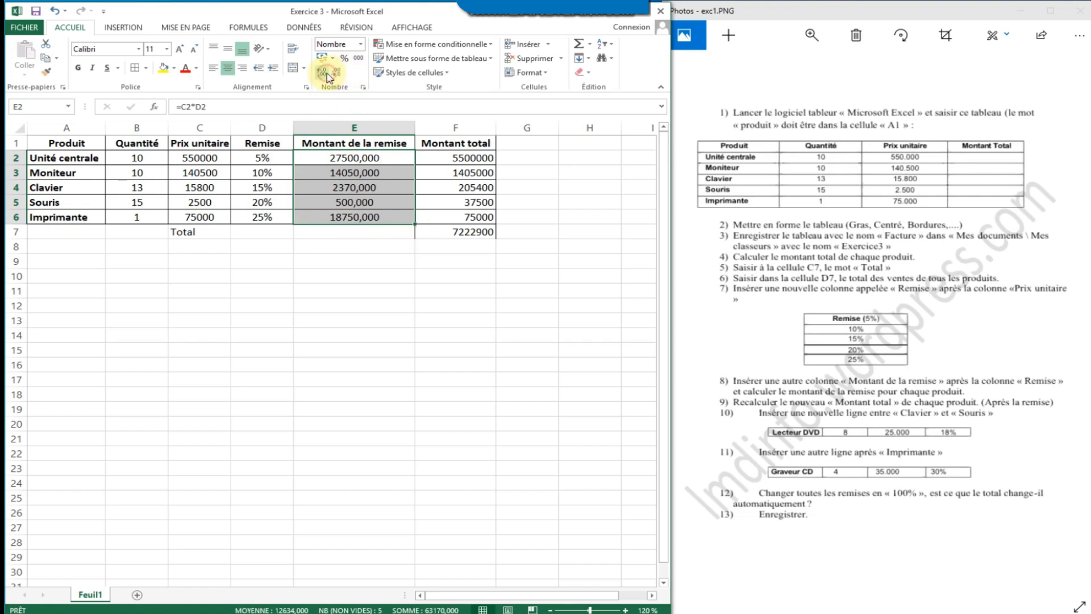
pyautogui.click(337, 74)
pyautogui.click(337, 73)
pyautogui.click(337, 73)
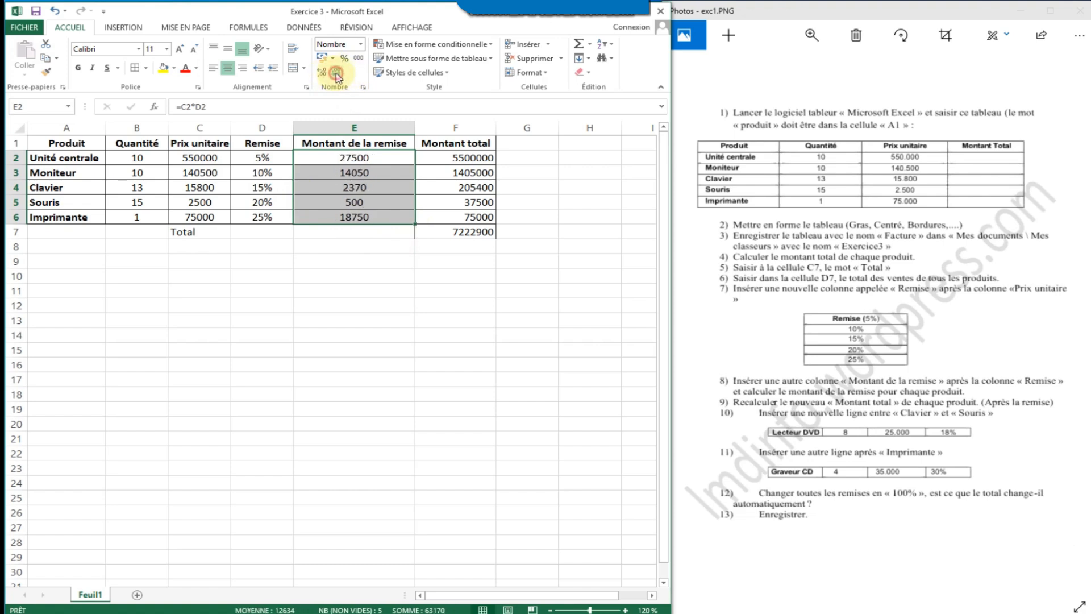
pyautogui.click(375, 261)
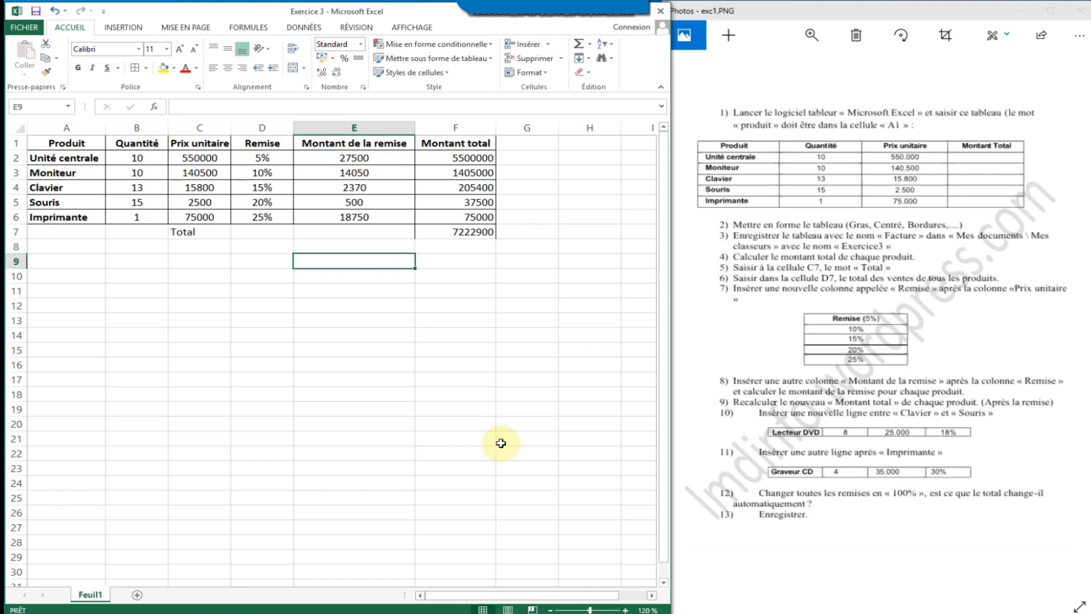
# Recalculate the discounted total for "Unité centrale" in F2 with the formula =(C2*B2)-(B2*C2)*D2
pyautogui.click(478, 158)
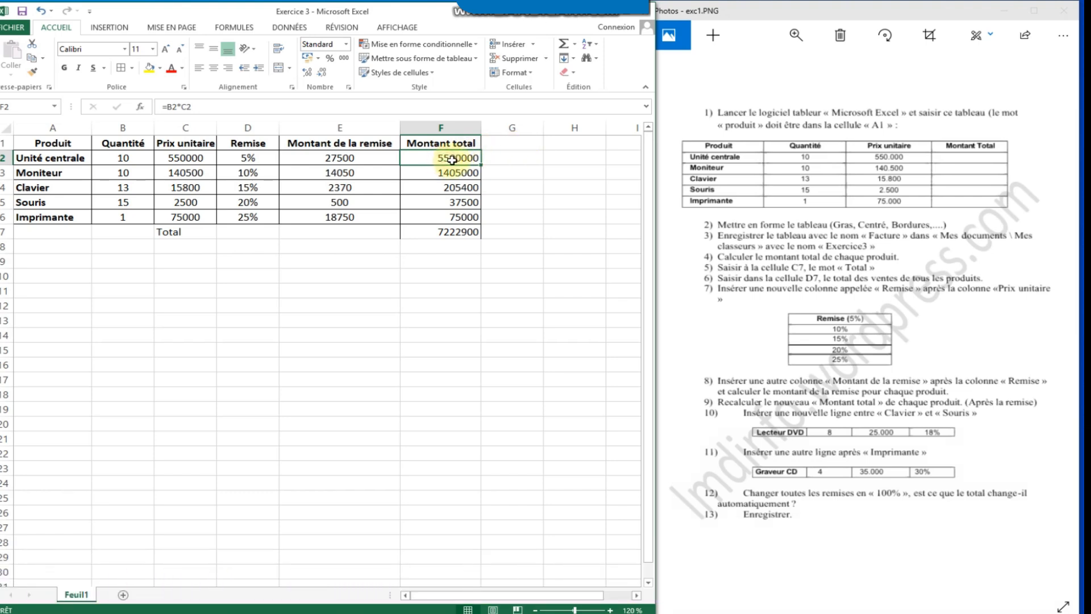
pyautogui.write('=')
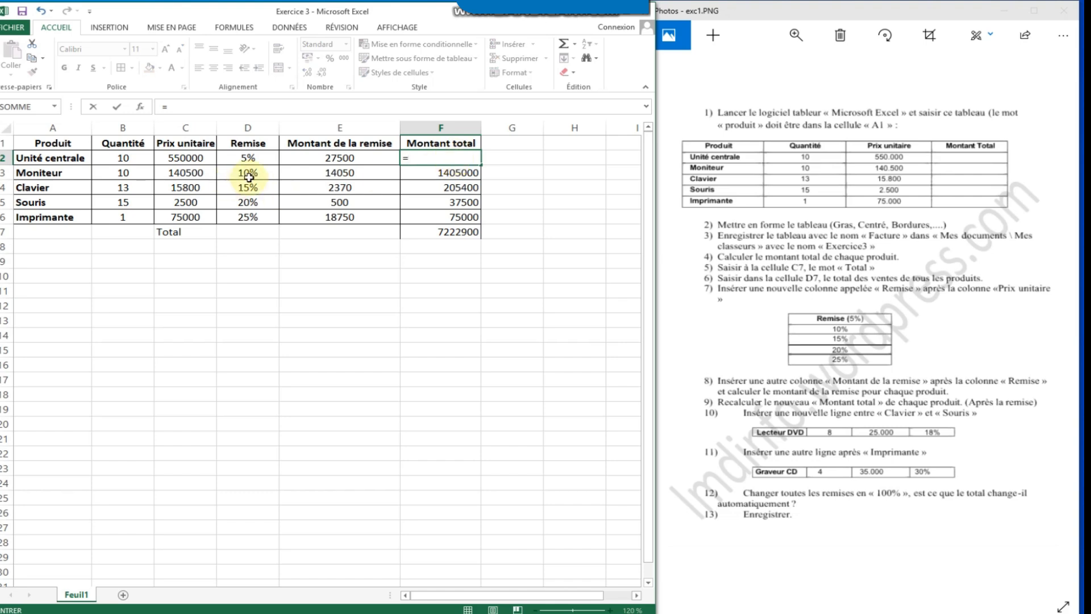
pyautogui.write('(')
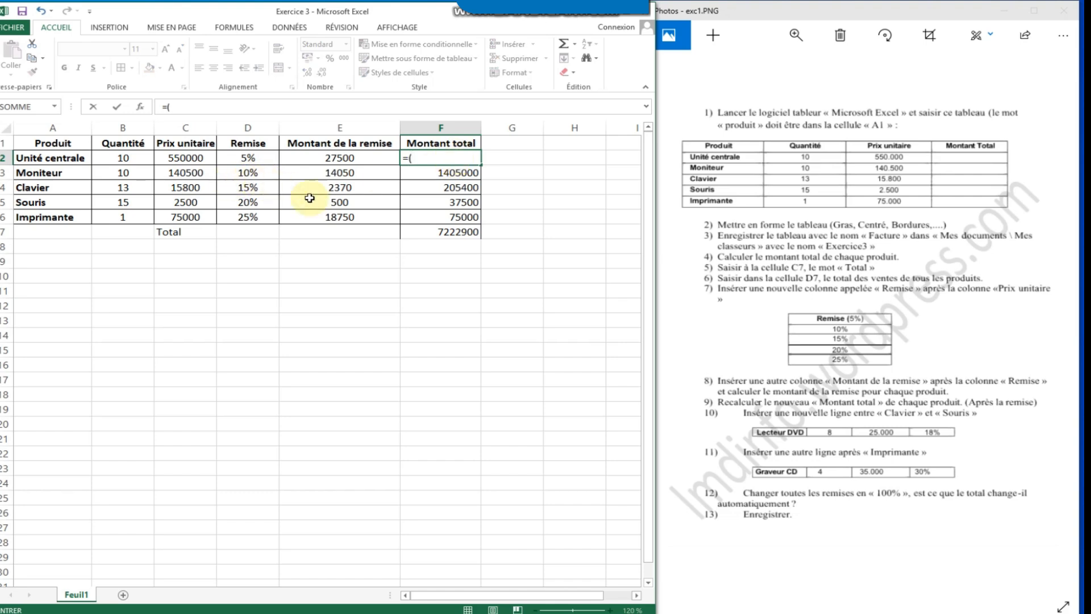
pyautogui.click(194, 161)
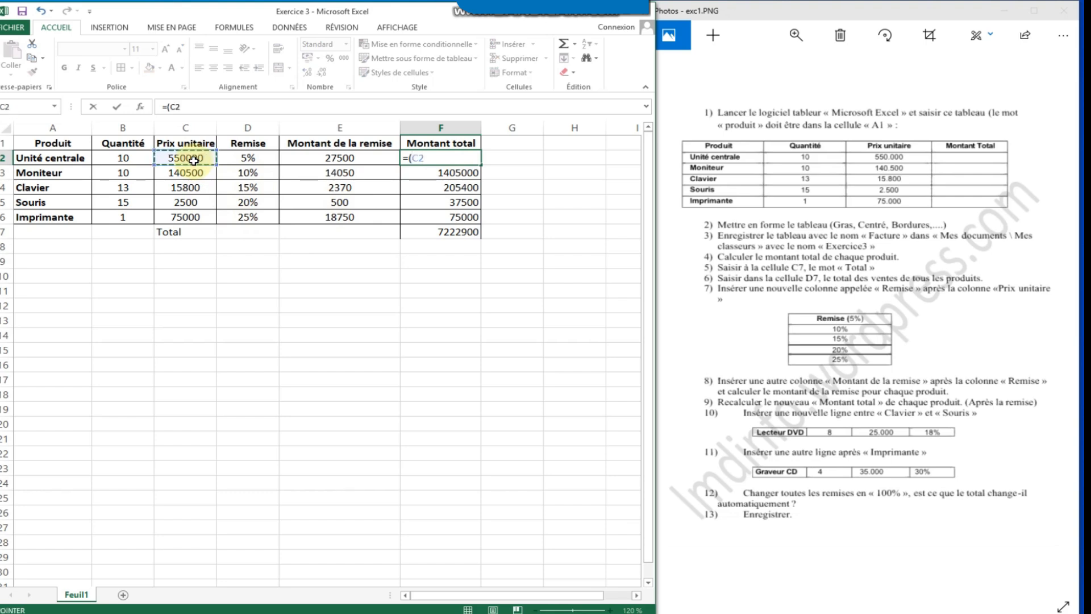
pyautogui.write('*')
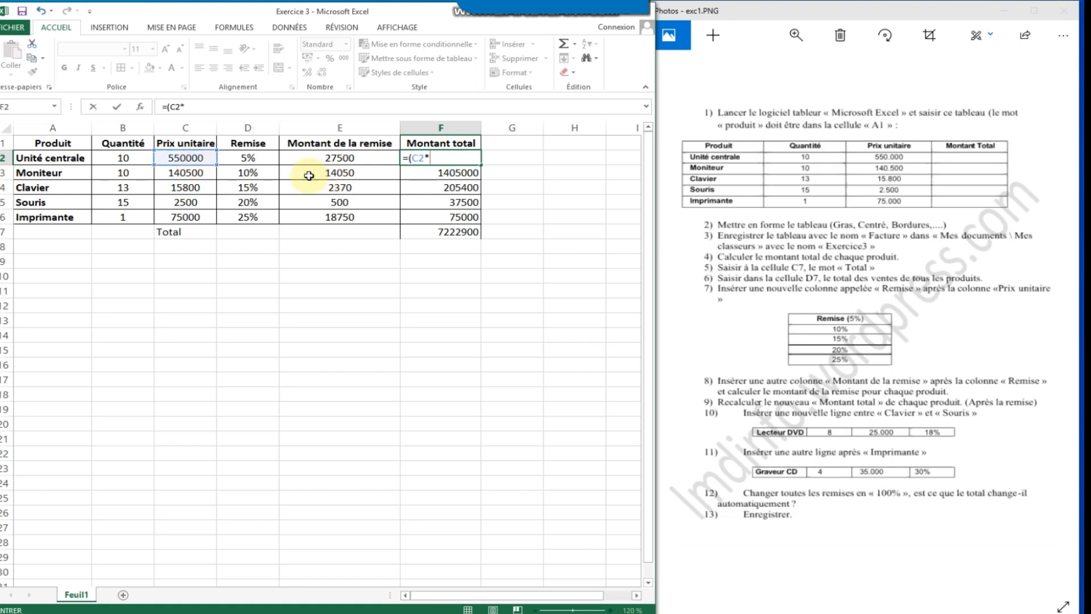
pyautogui.click(130, 159)
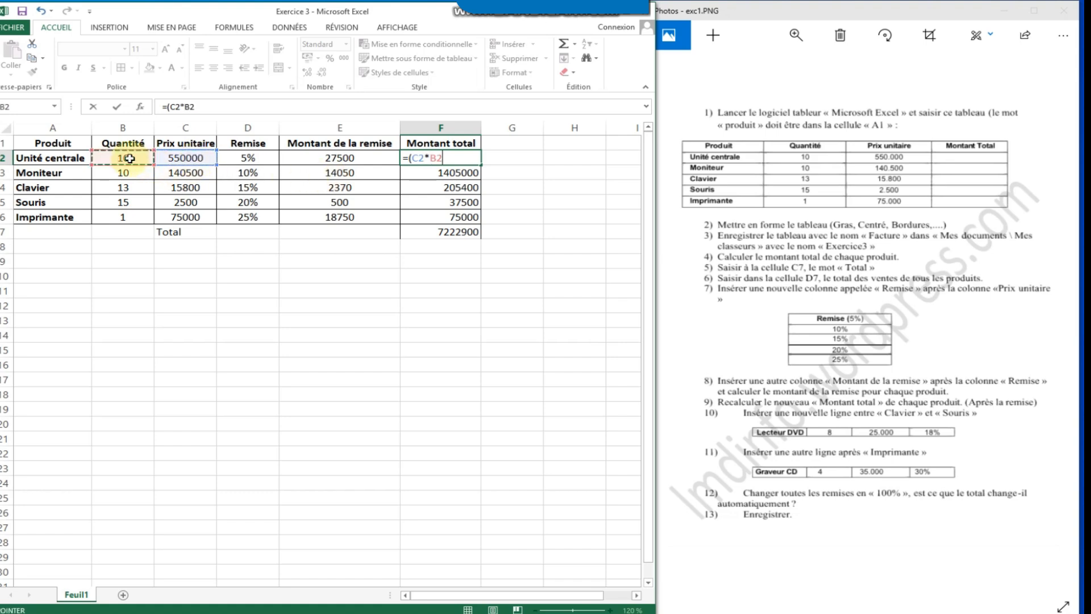
pyautogui.write('à')
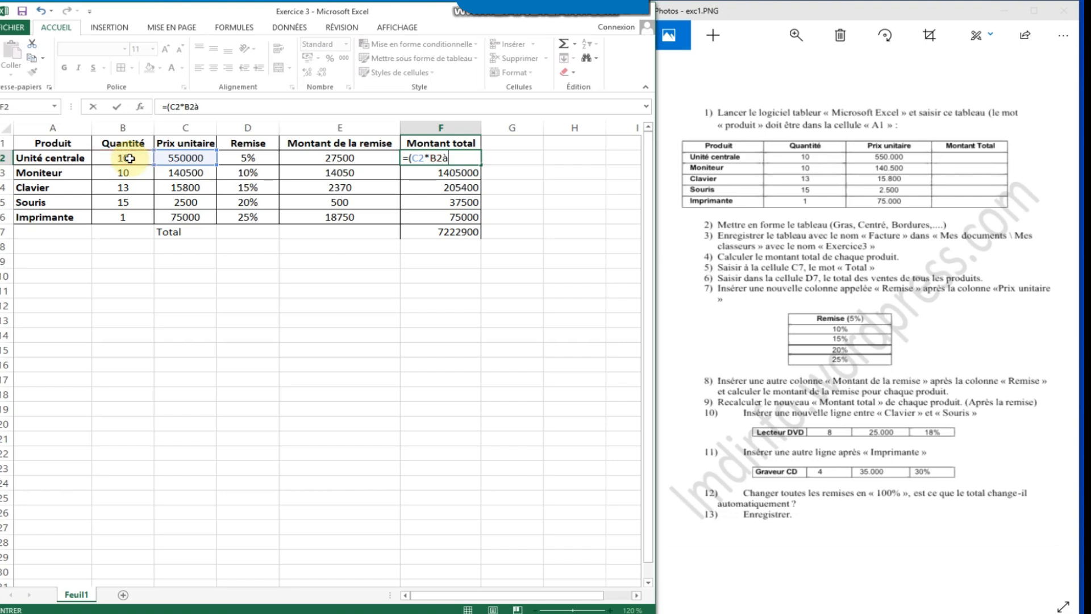
pyautogui.press('BackSpace')
pyautogui.write(')')
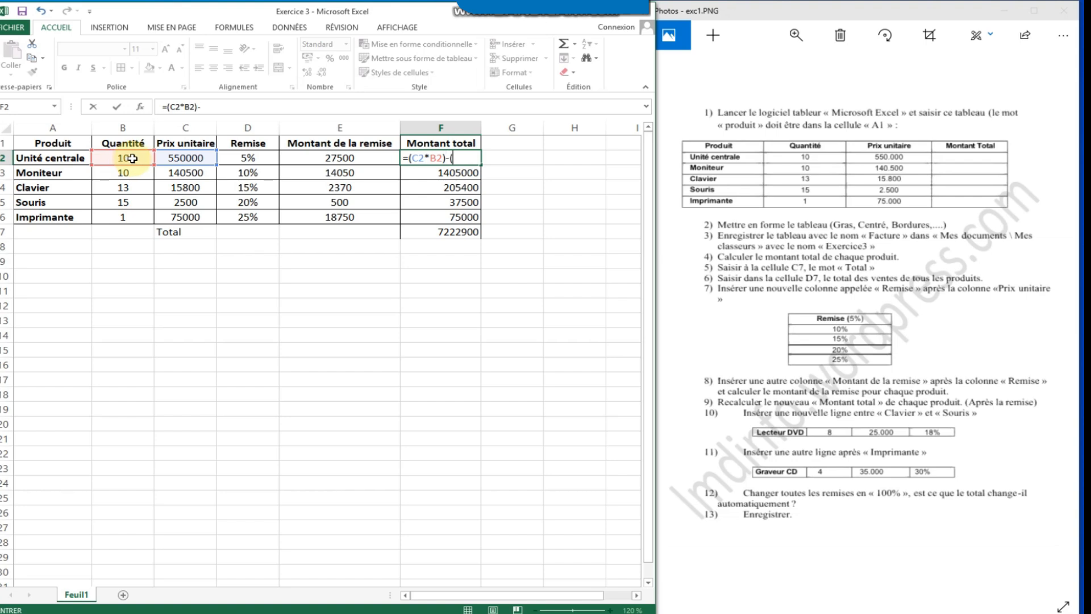
pyautogui.write('-(')
pyautogui.click(124, 161)
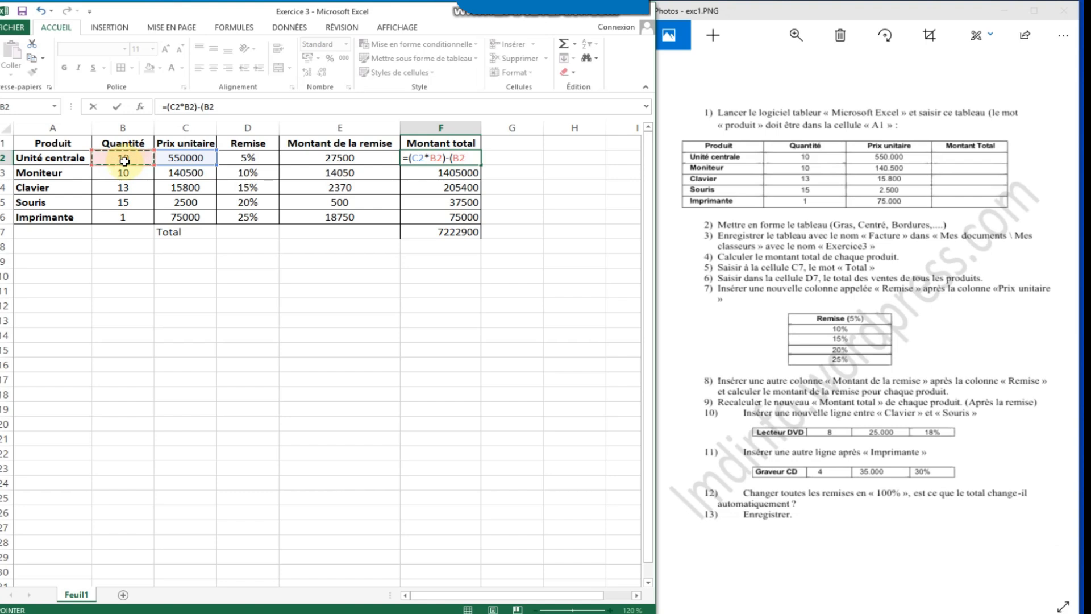
pyautogui.write('*')
pyautogui.click(194, 159)
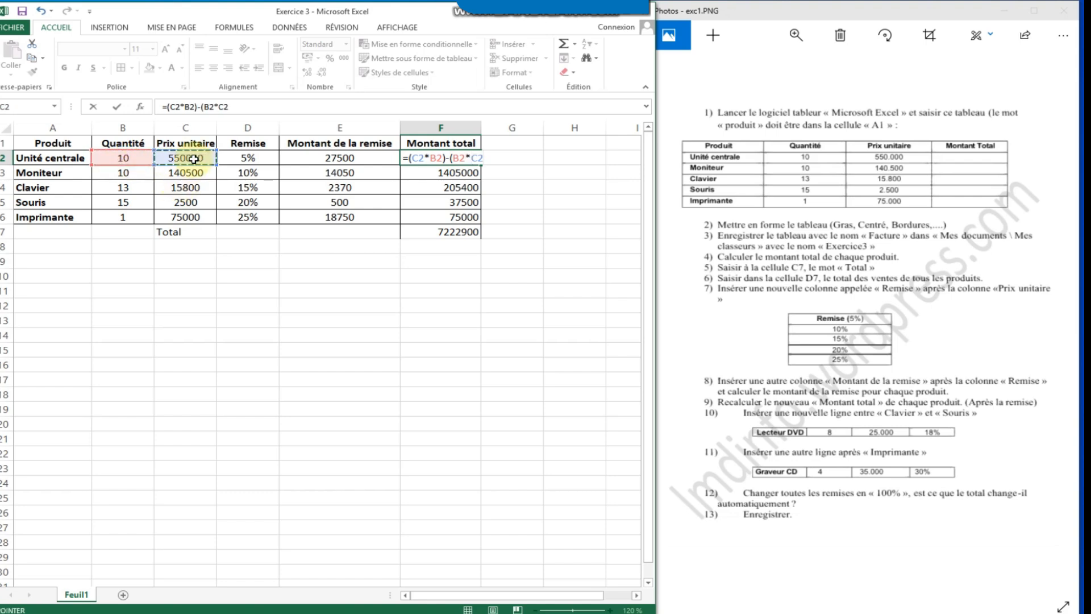
pyautogui.write(')*')
pyautogui.click(237, 159)
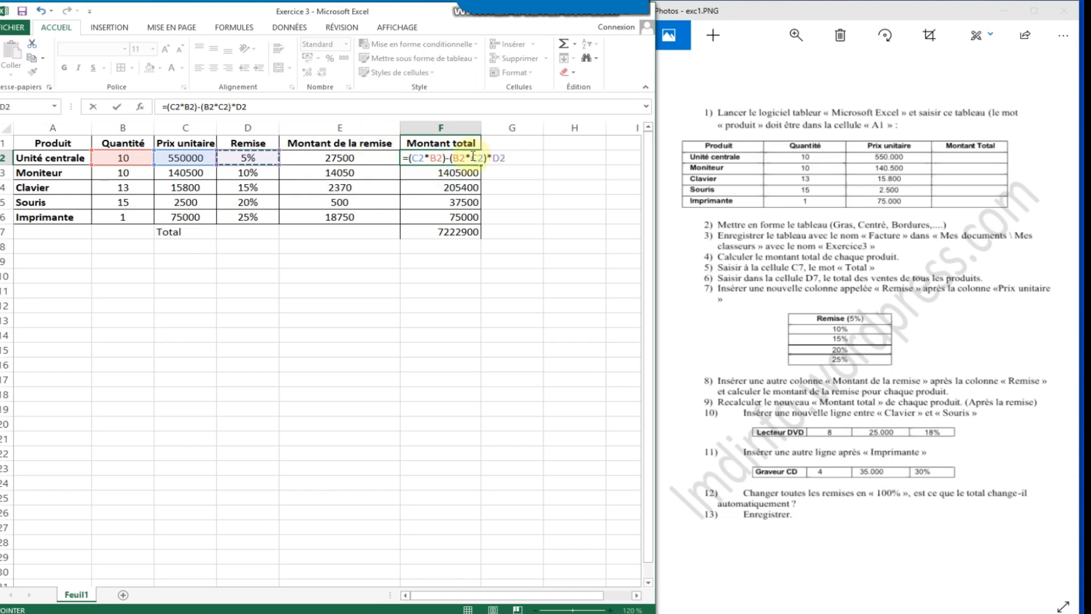
pyautogui.press('Return')
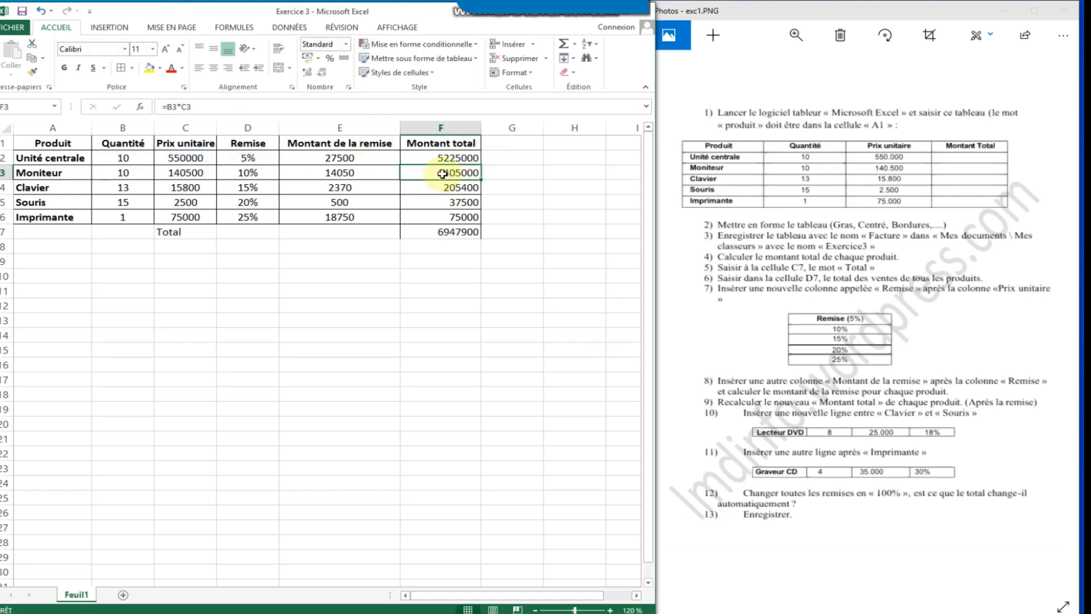
# Fill the new total formula from F2 down to F6
pyautogui.click(473, 157)
pyautogui.moveTo(481, 166); pyautogui.dragTo(478, 224)
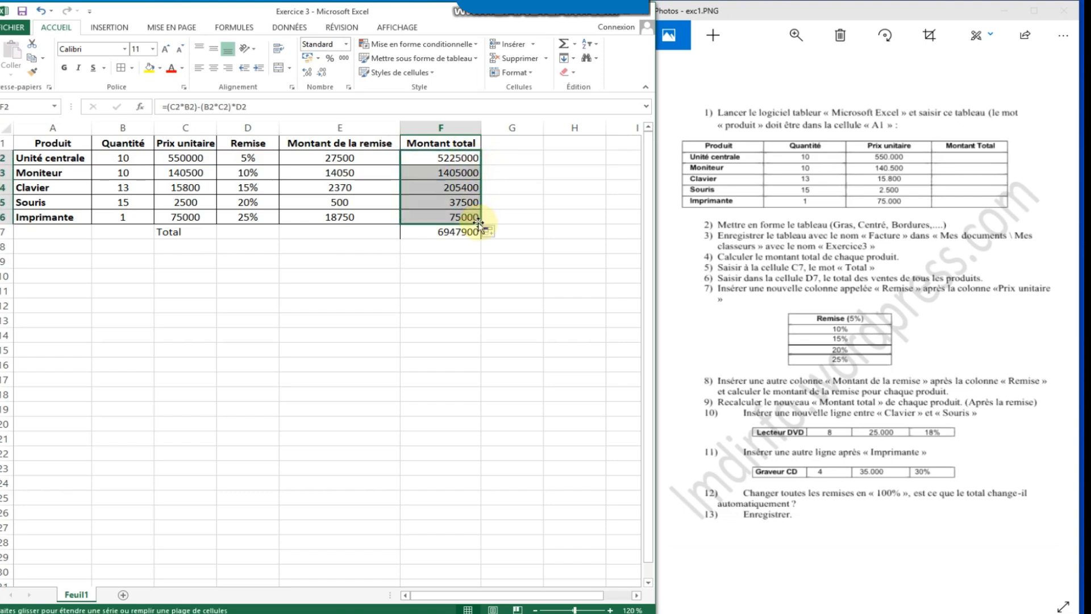
pyautogui.click(470, 285)
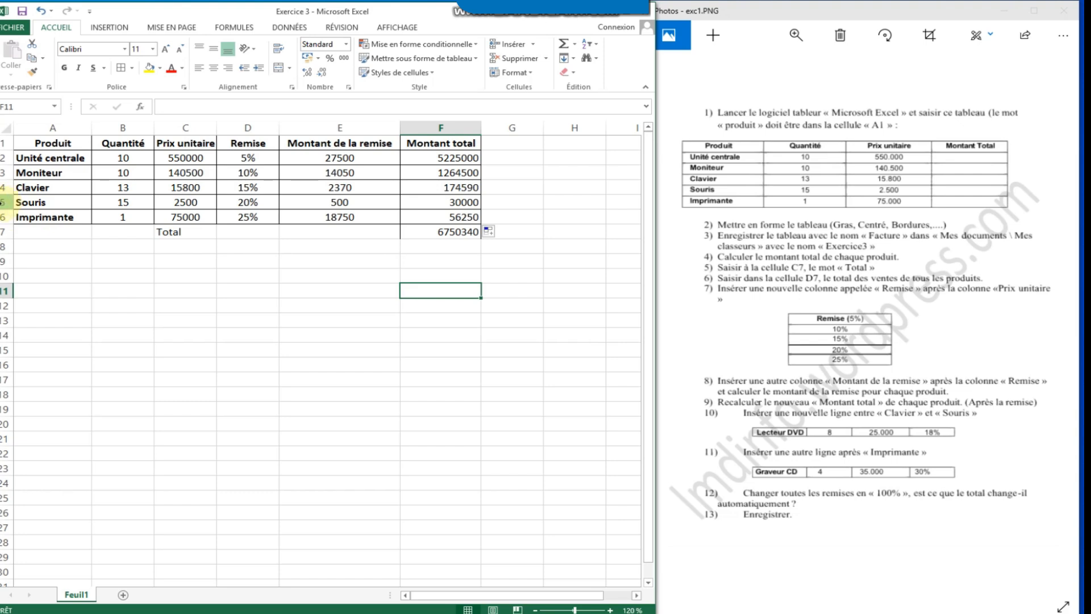
# Insert a row between "Clavier" and "Souris" and enter the product name "Lecteur DVD" in A5
pyautogui.rightClick(3, 202)
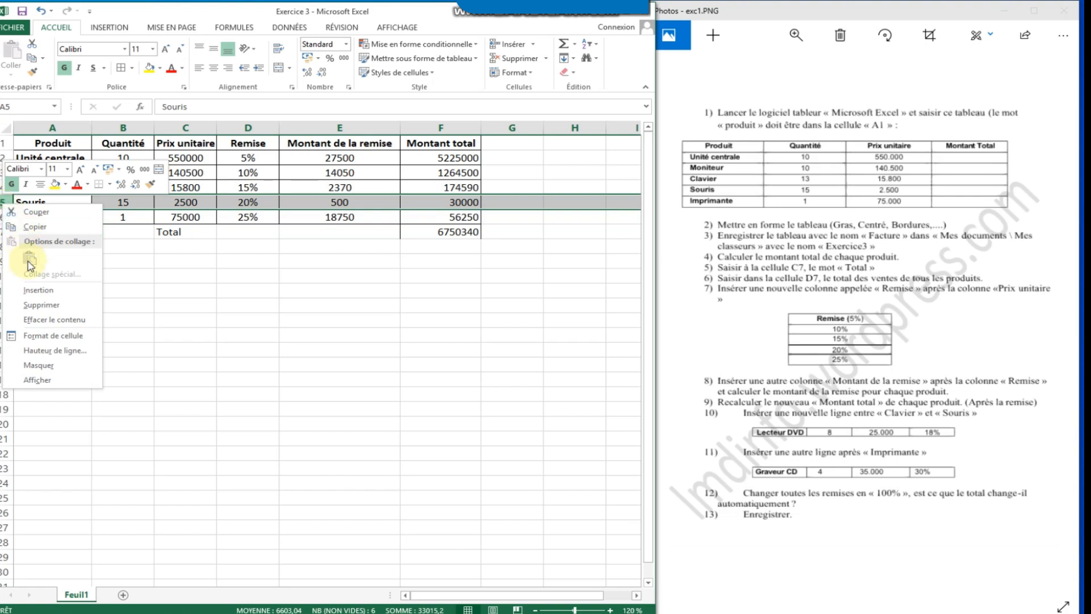
pyautogui.click(22, 288)
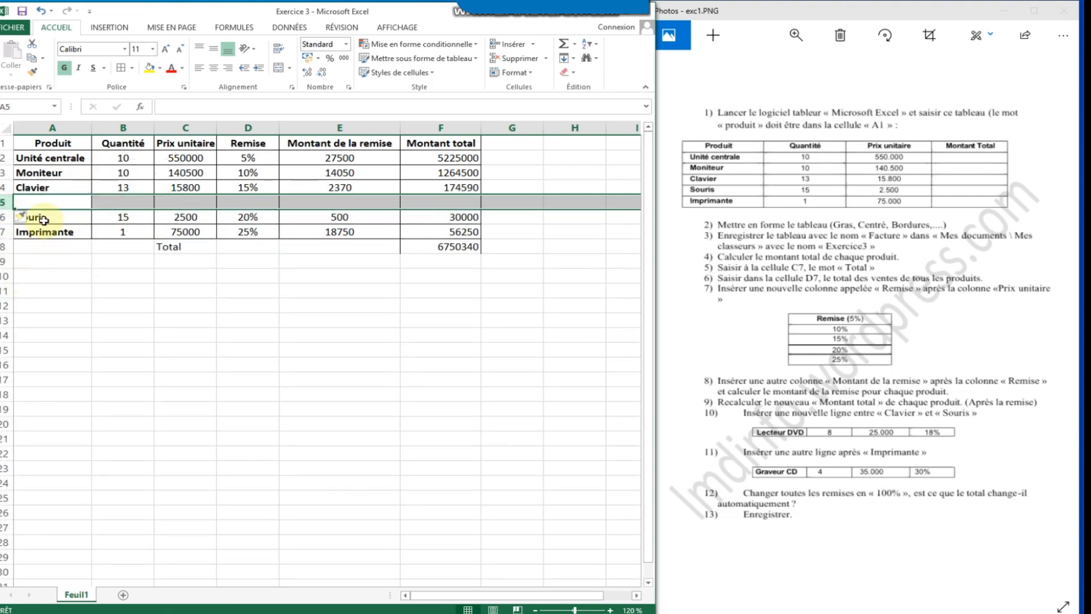
pyautogui.click(36, 201)
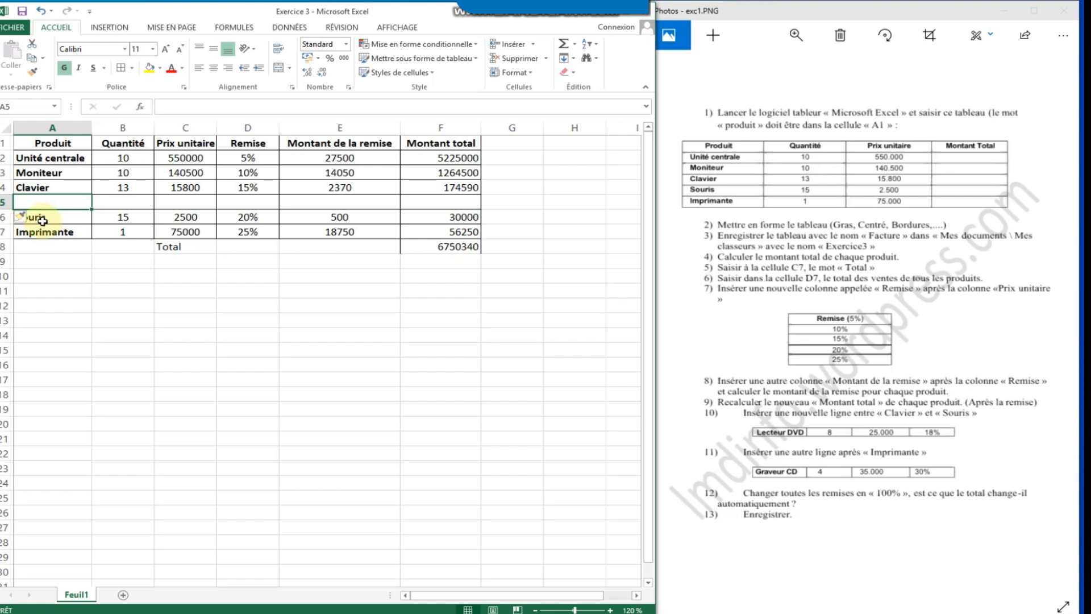
pyautogui.write('Lect')
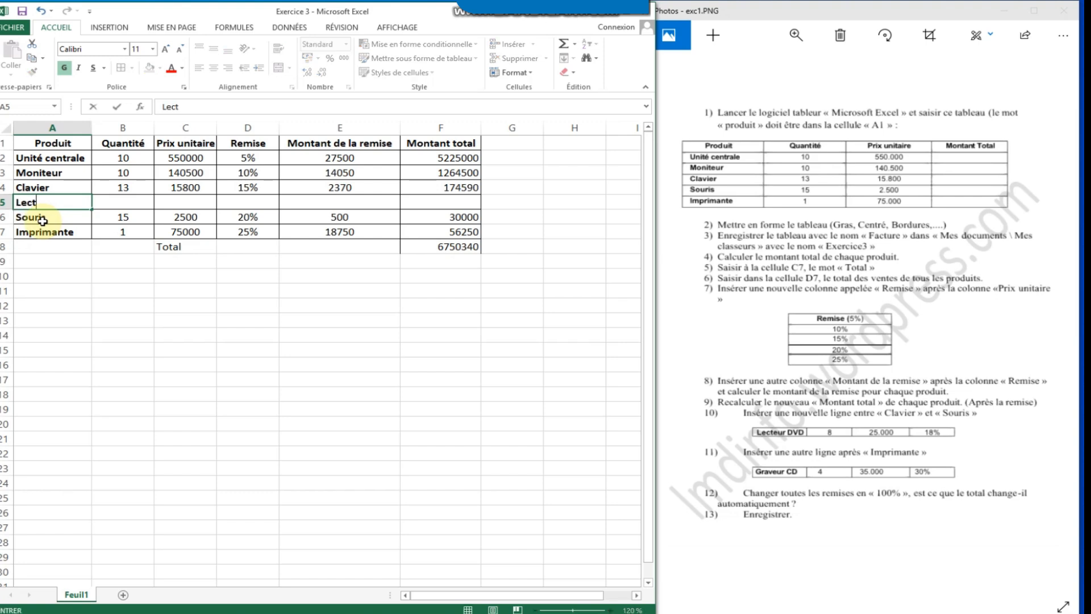
pyautogui.write('eur DVD')
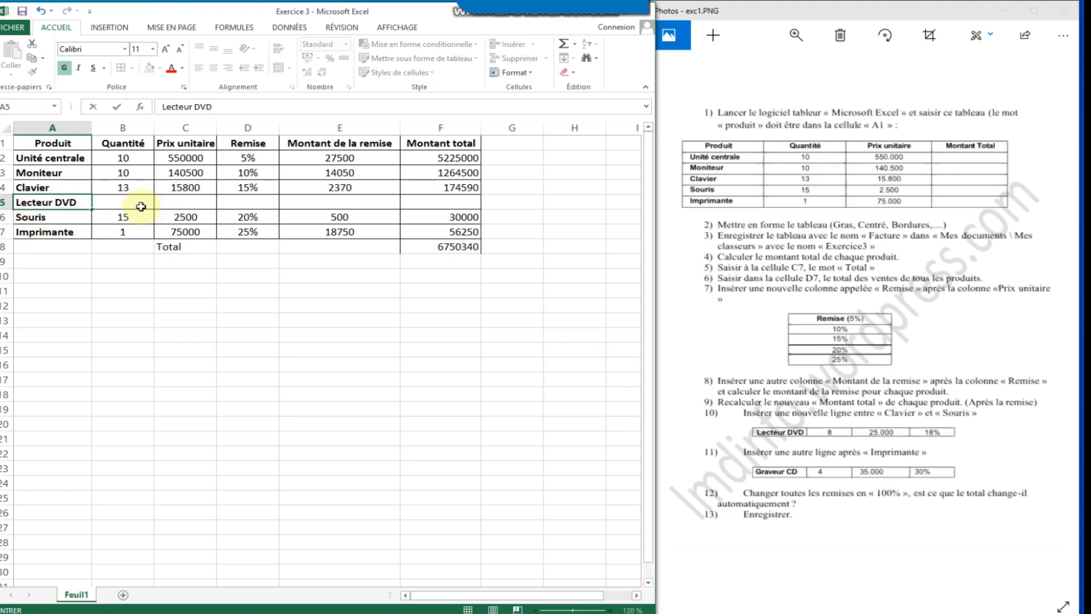
# Enter quantity 8, unit price 25000 and discount 18% for "Lecteur DVD" in B5:D5
pyautogui.click(142, 205)
pyautogui.write('8')
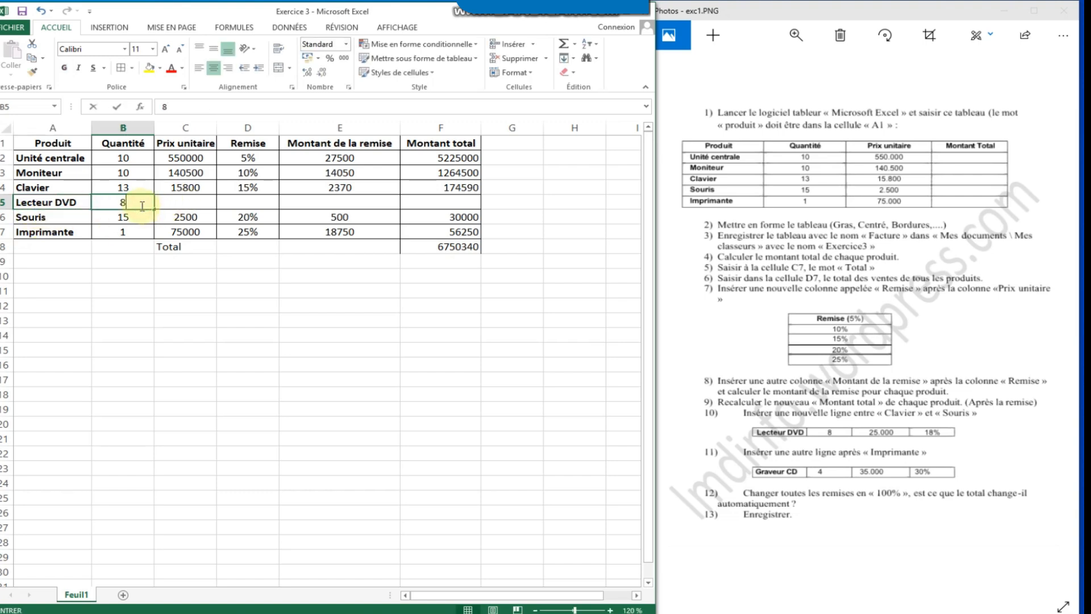
pyautogui.click(185, 200)
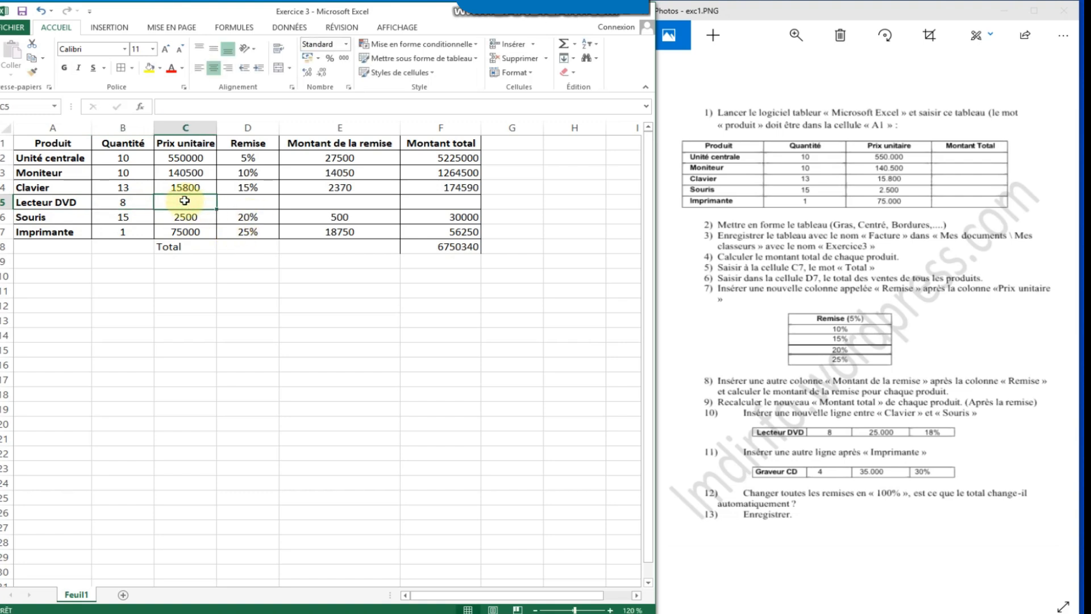
pyautogui.write('25000')
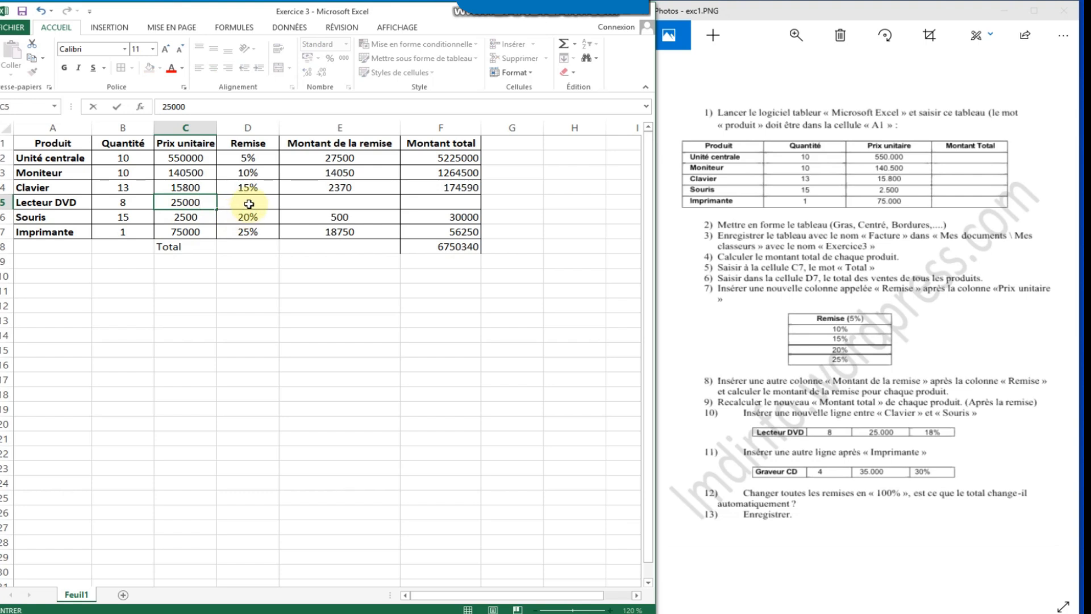
pyautogui.click(249, 204)
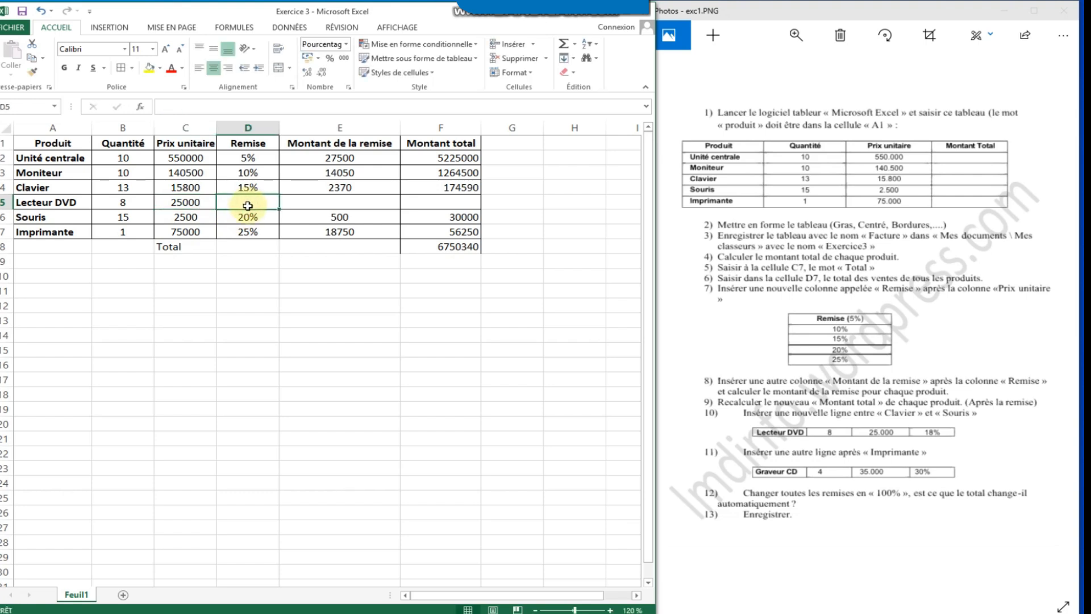
pyautogui.write('18')
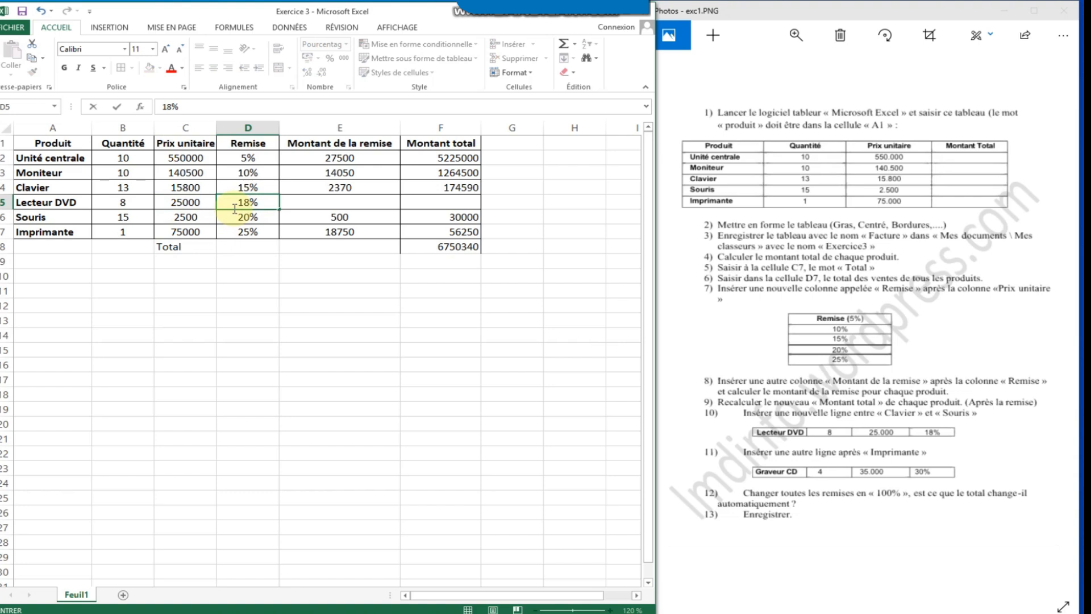
pyautogui.click(371, 207)
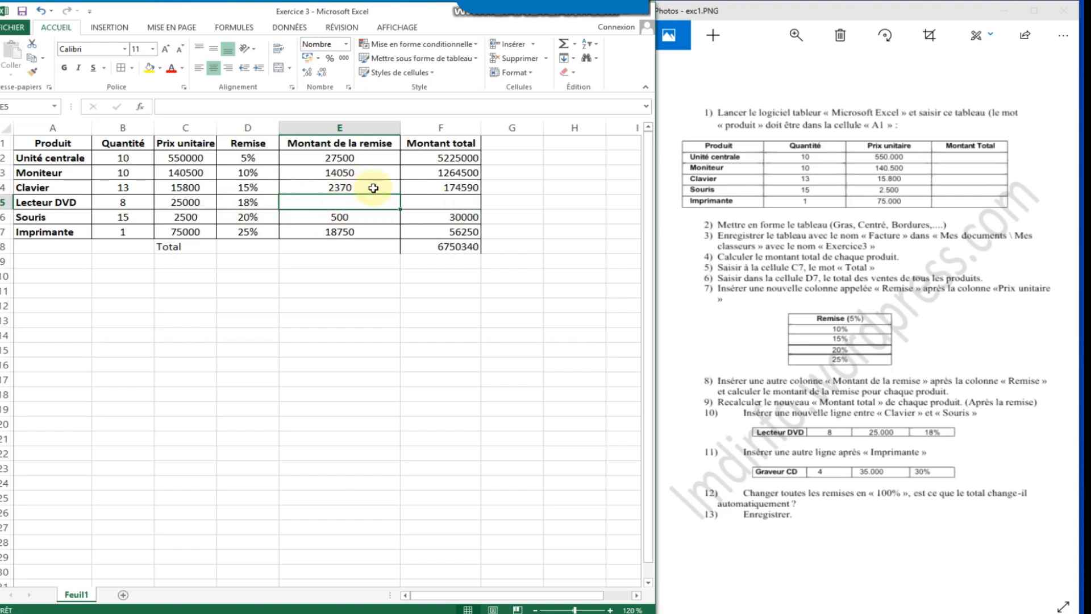
# Copy the discount amount and total formulas from the "Clavier" row into E5 and F5 for "Lecteur DVD"
pyautogui.click(375, 189)
pyautogui.moveTo(400, 196); pyautogui.dragTo(397, 209)
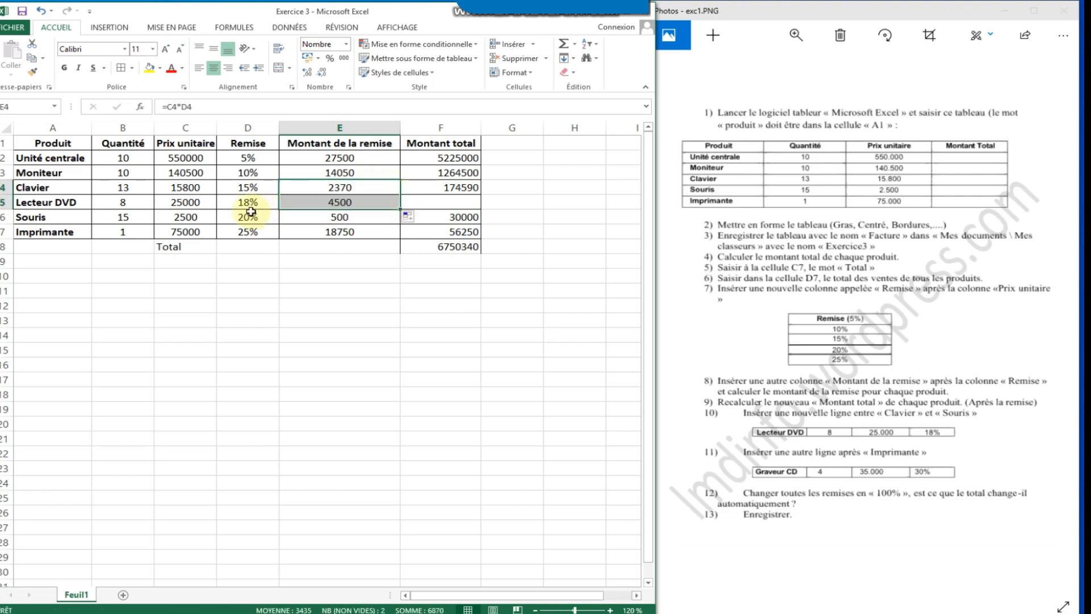
pyautogui.click(316, 200)
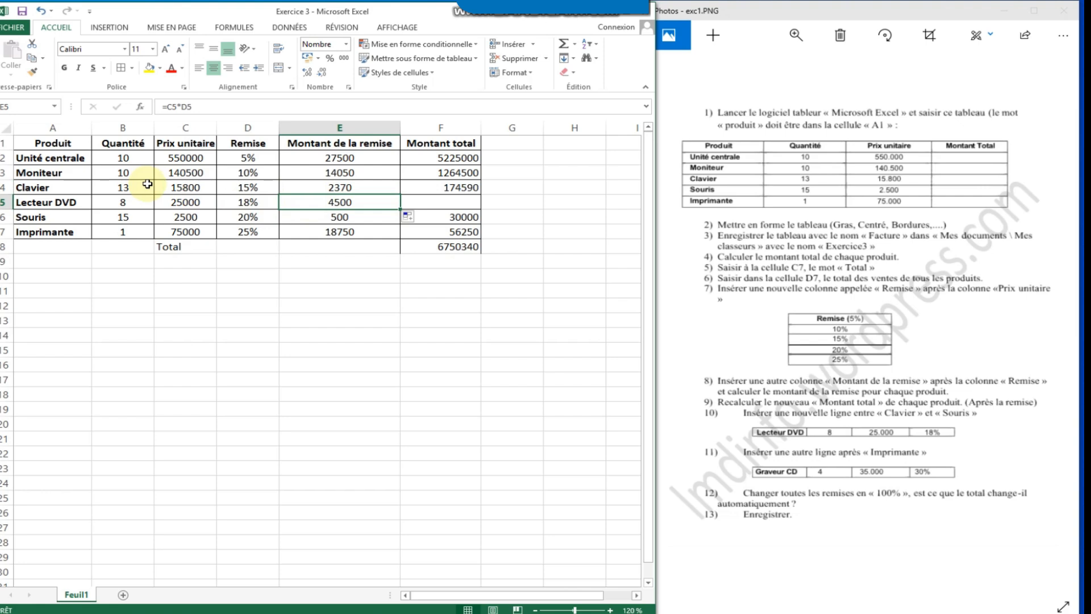
pyautogui.click(457, 204)
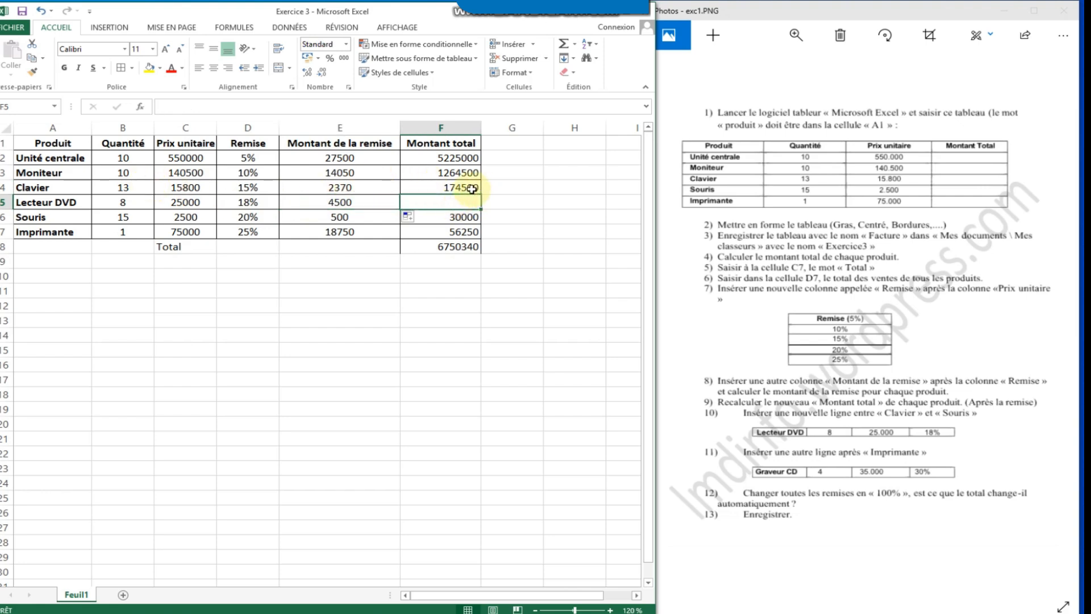
pyautogui.click(472, 188)
pyautogui.moveTo(480, 194); pyautogui.dragTo(476, 206)
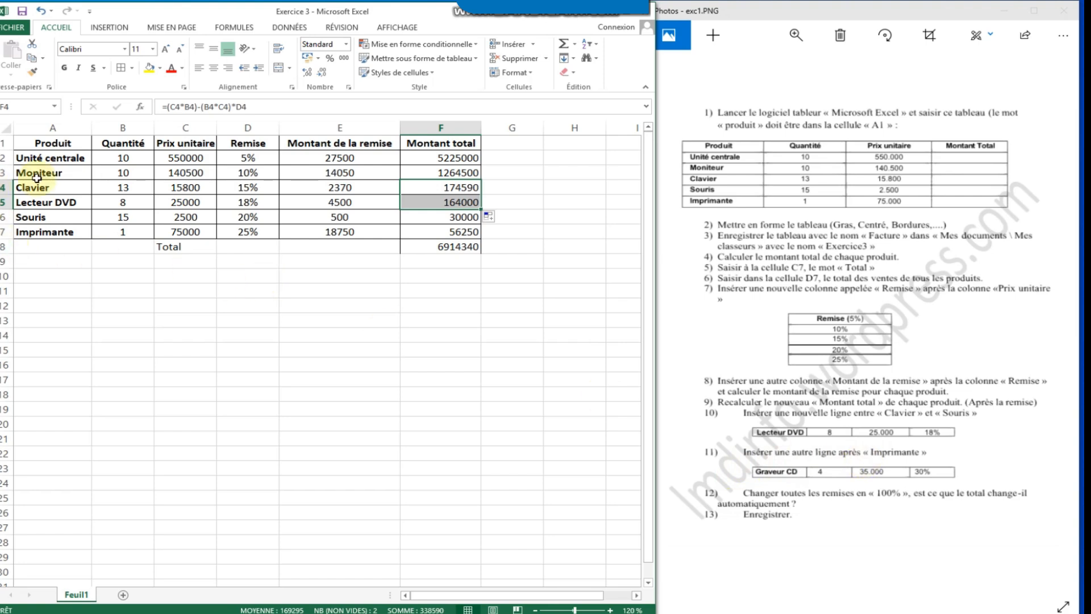
# Insert a row between "Imprimante" and the Total row and enter the product name "Graveur CD" in A8
pyautogui.rightClick(2, 246)
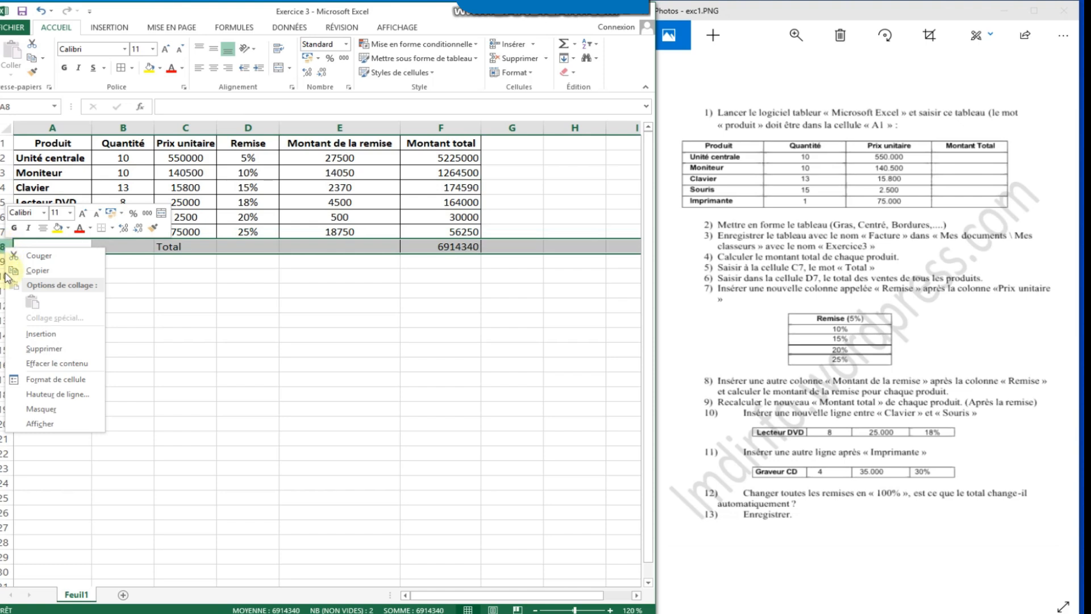
pyautogui.click(53, 332)
pyautogui.click(39, 251)
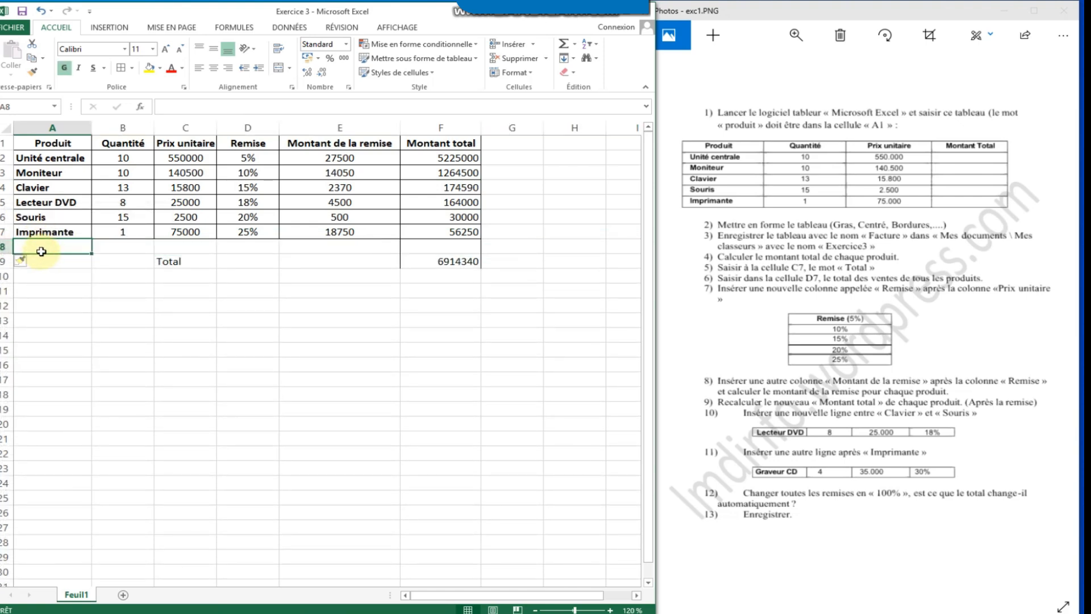
pyautogui.write('Graveur')
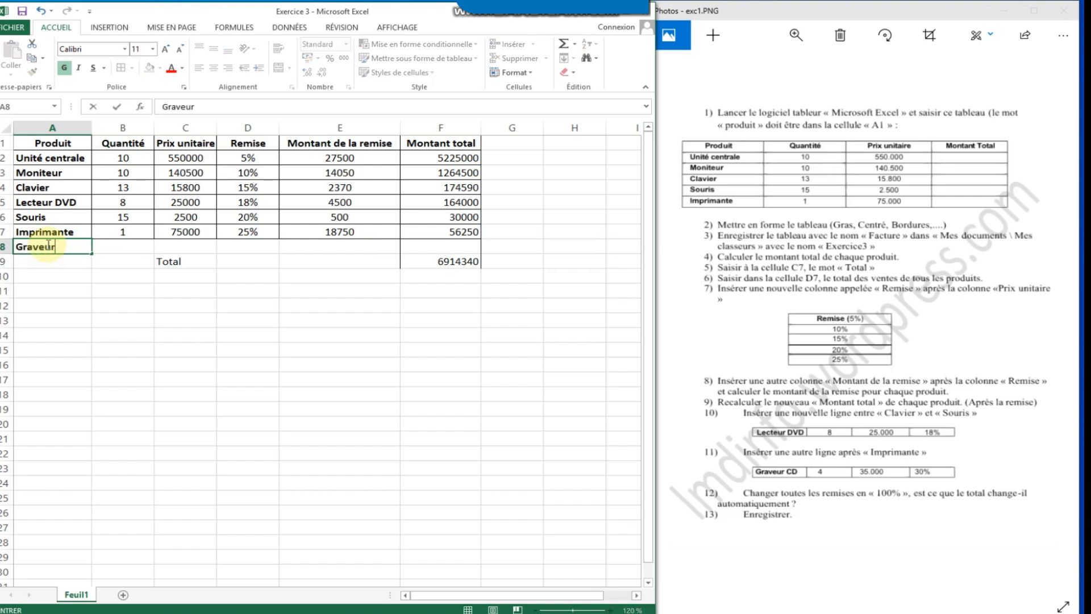
pyautogui.write(' CD')
# Enter quantity 4, unit price 35000 and discount 30% for "Graveur CD" in B8:D8
pyautogui.click(129, 247)
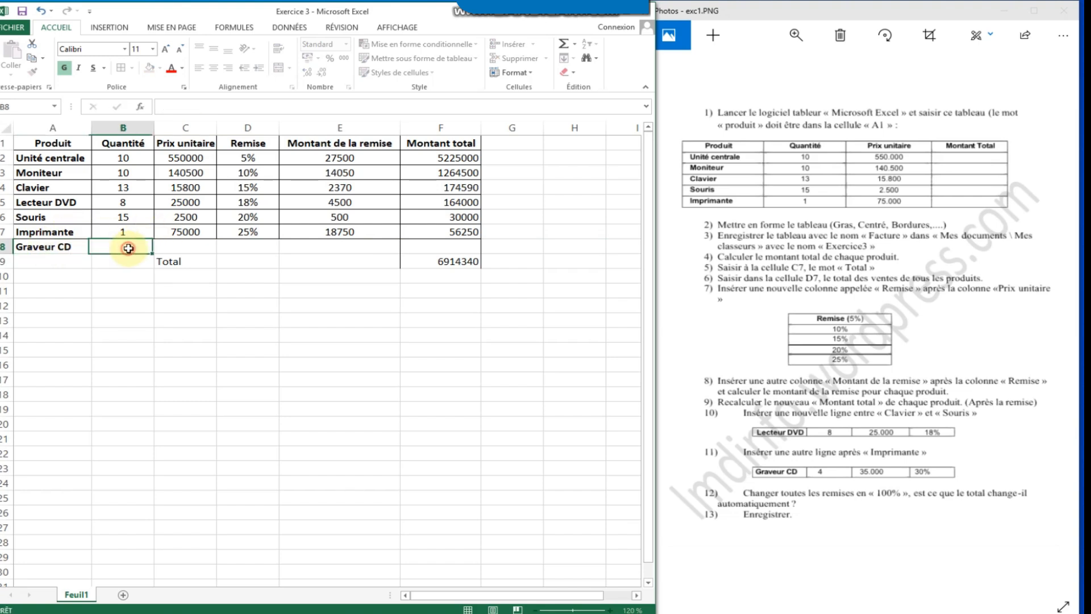
pyautogui.write('4')
pyautogui.click(197, 244)
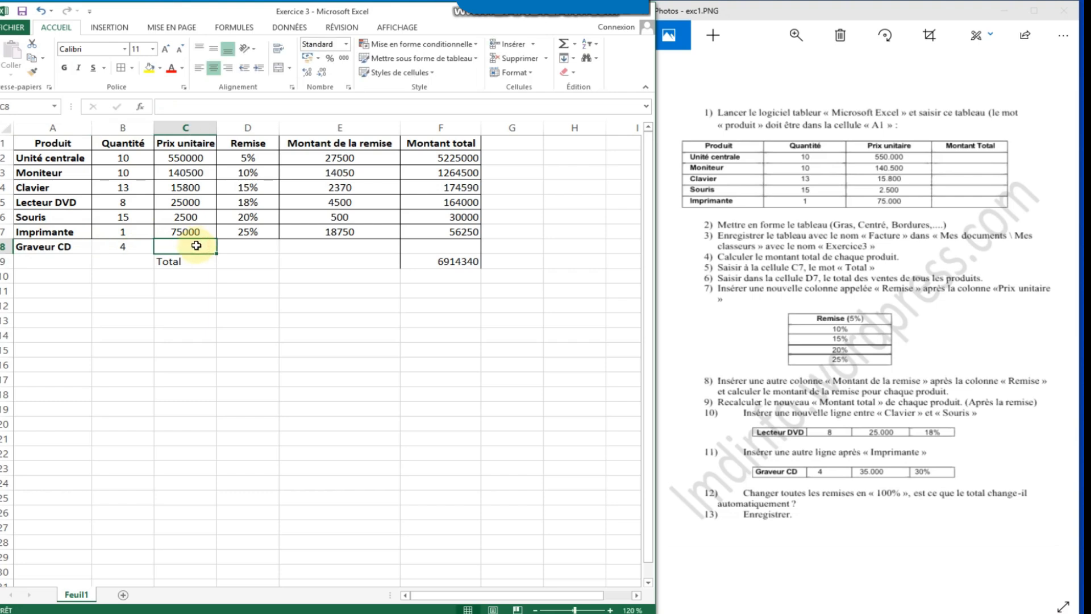
pyautogui.write('35000')
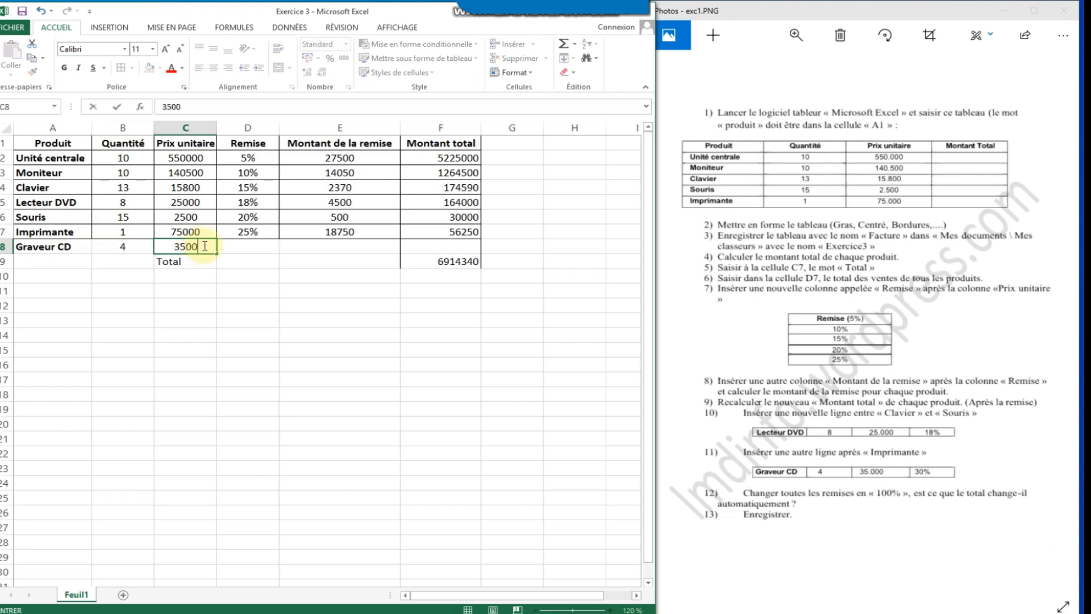
pyautogui.click(254, 249)
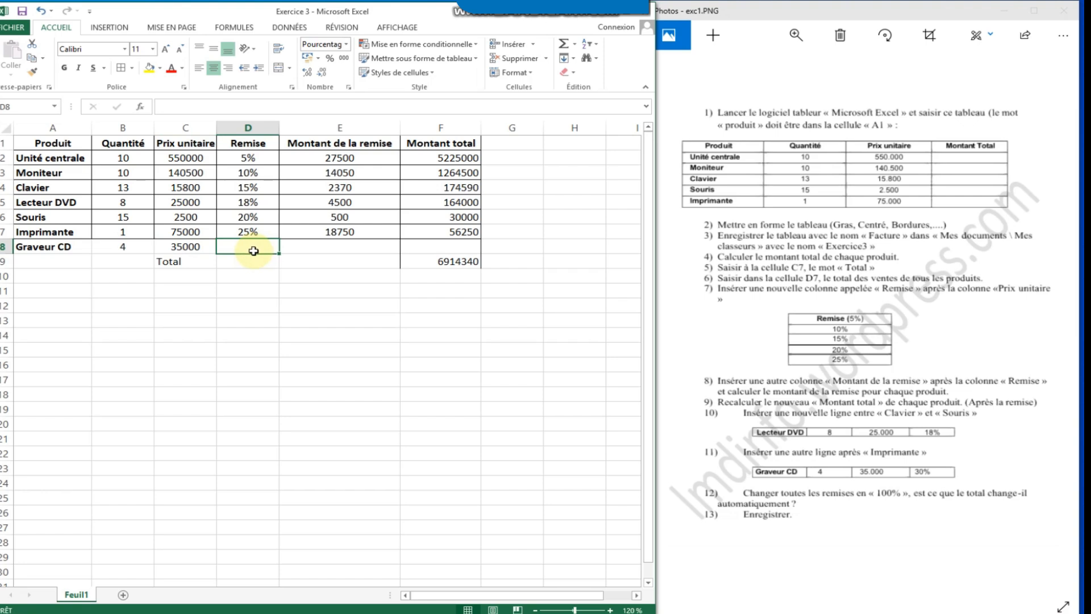
pyautogui.write('30%')
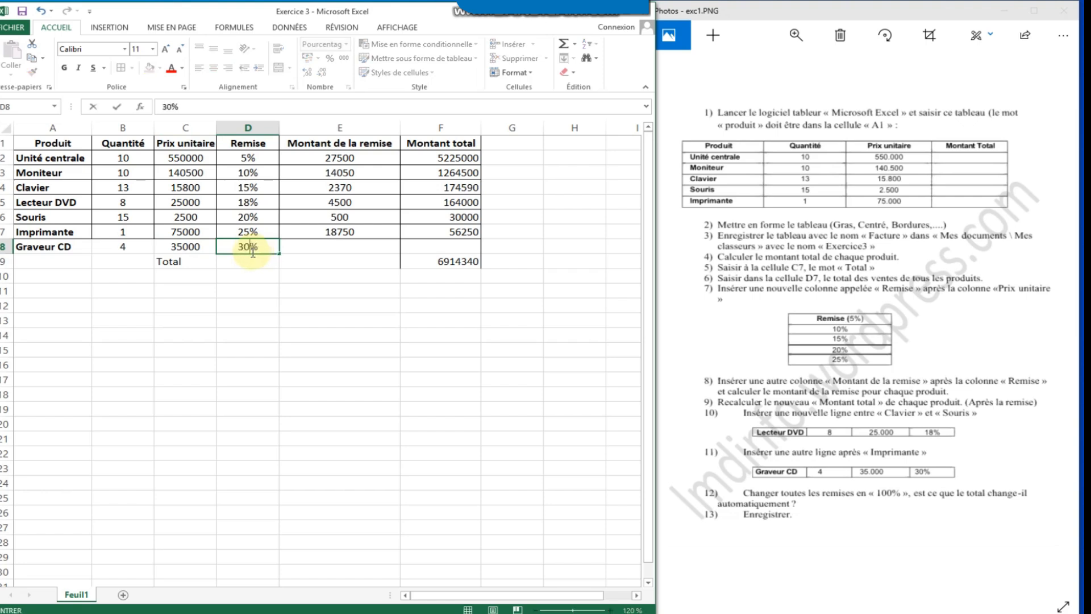
pyautogui.click(338, 248)
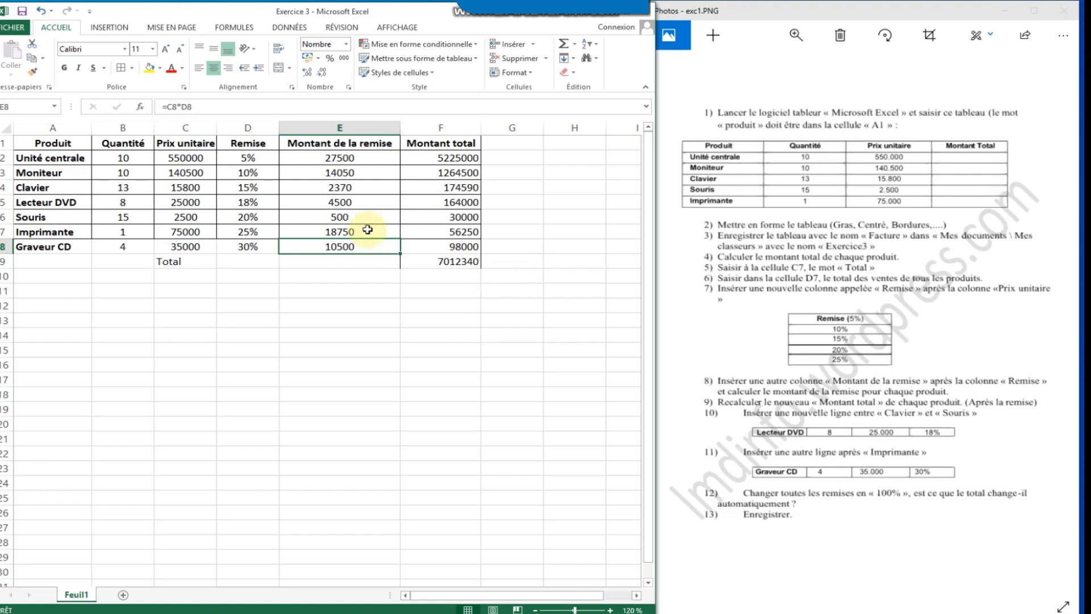
# Set the discount in D2 to 100% and fill it down to D8 for every product
pyautogui.click(250, 158)
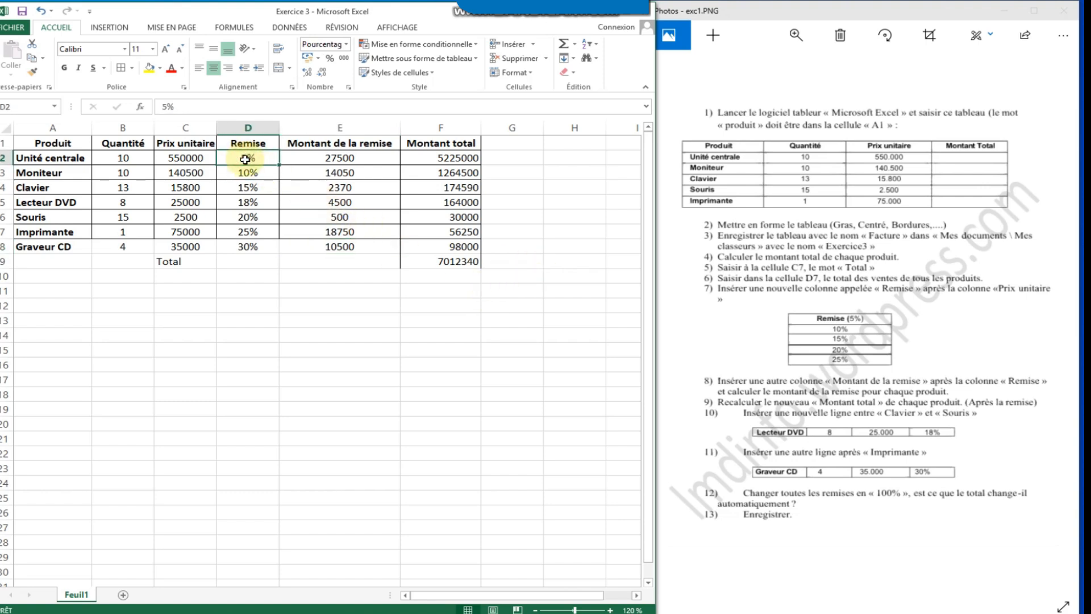
pyautogui.write('100')
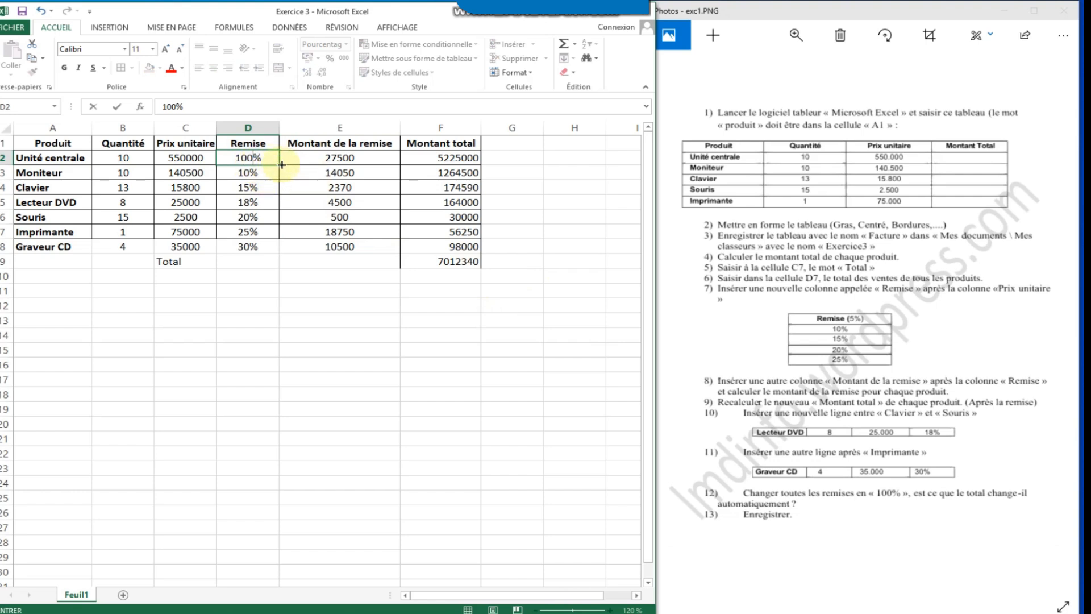
pyautogui.moveTo(282, 165); pyautogui.dragTo(275, 250)
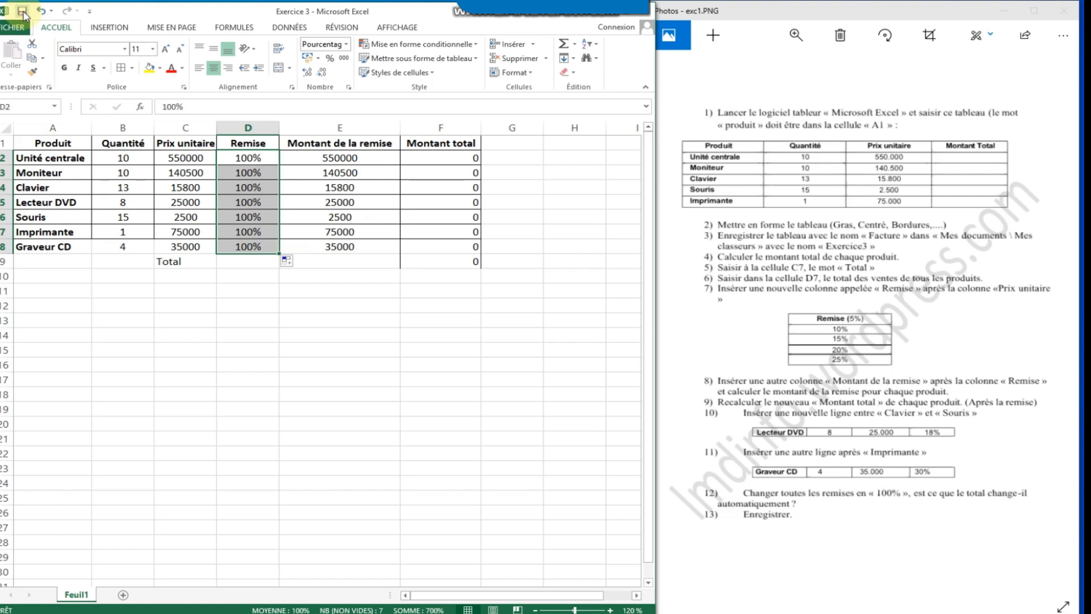
# Save the workbook under its existing name, then maximize its window and deselect the discount cells
pyautogui.click(17, 28)
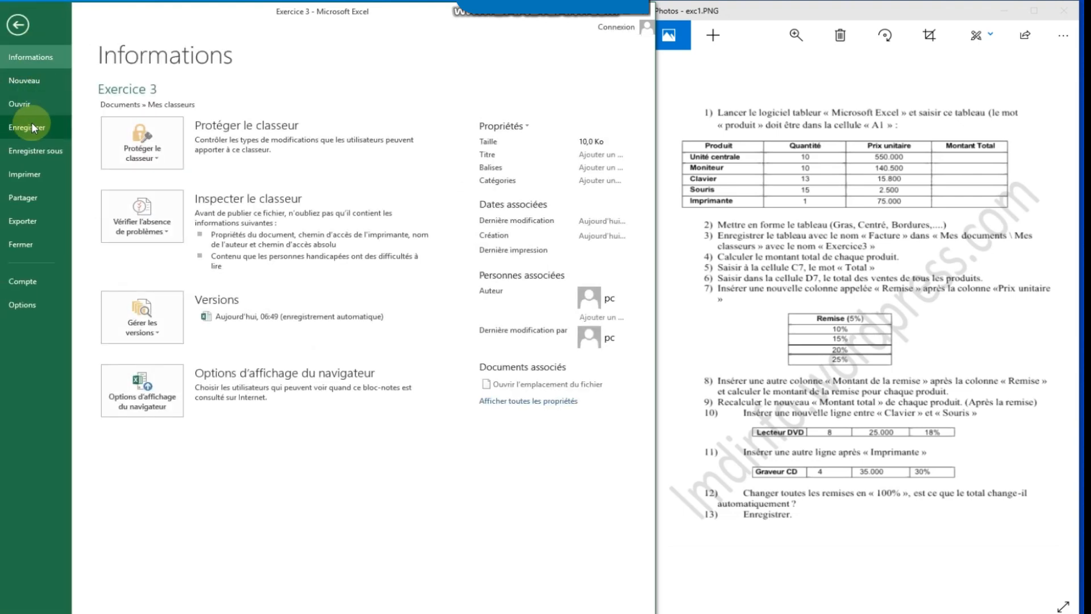
pyautogui.click(33, 126)
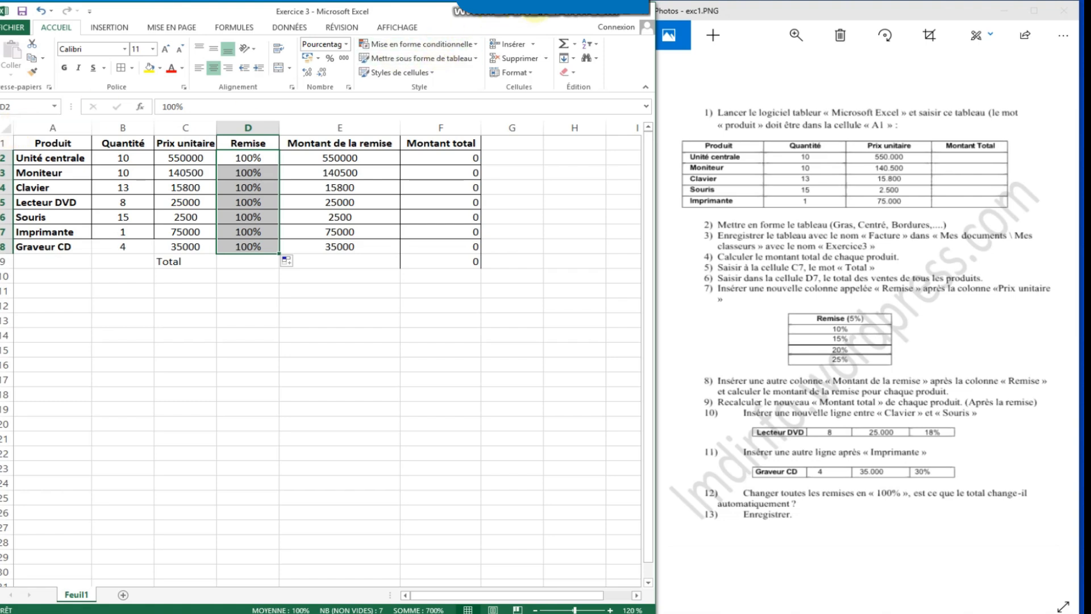
pyautogui.doubleClick(629, 18)
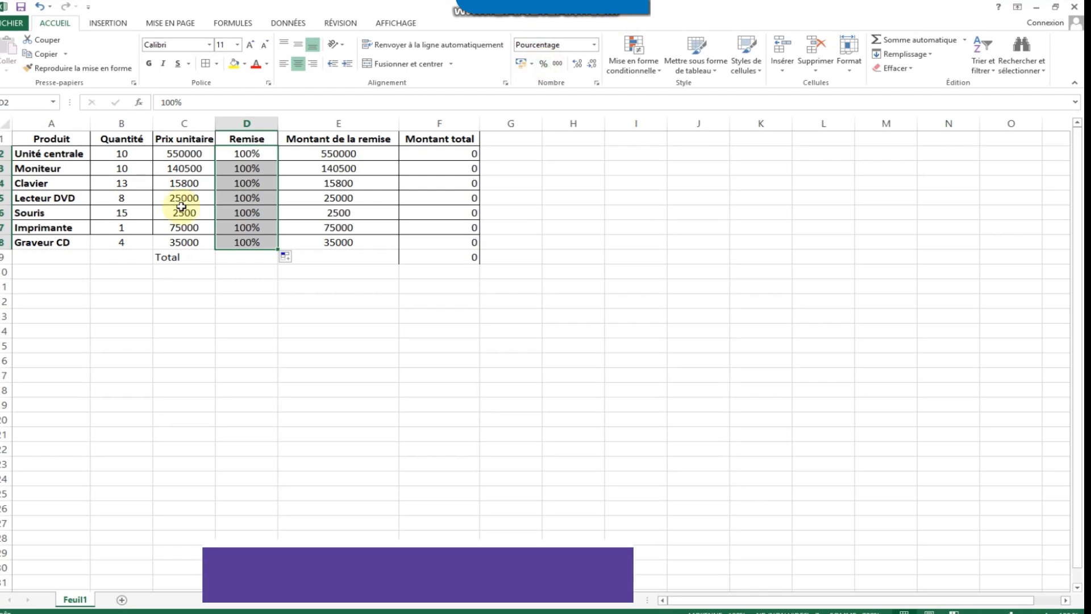
pyautogui.click(374, 281)
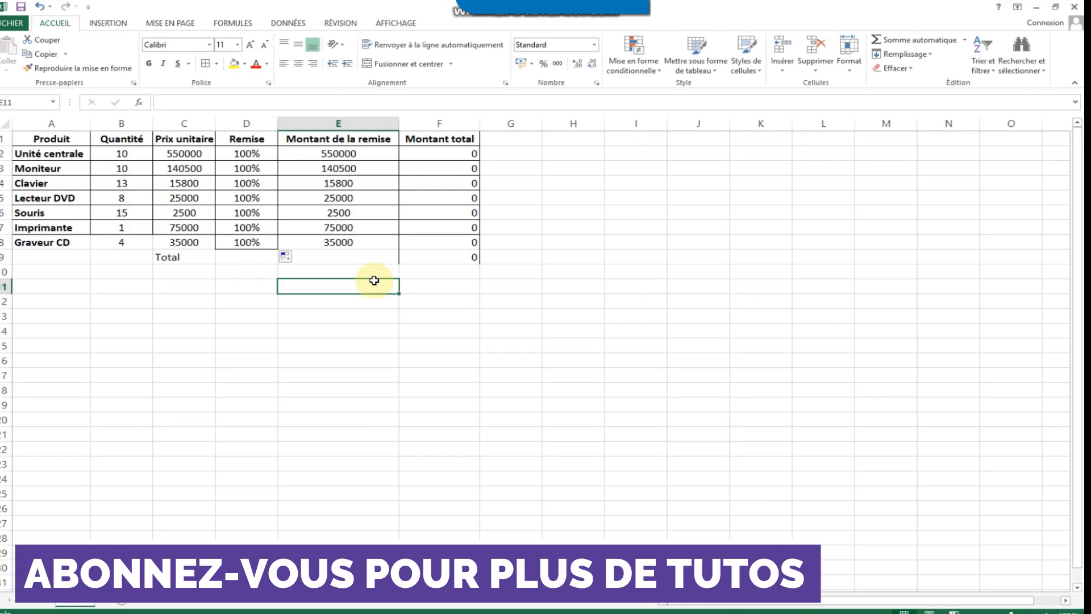